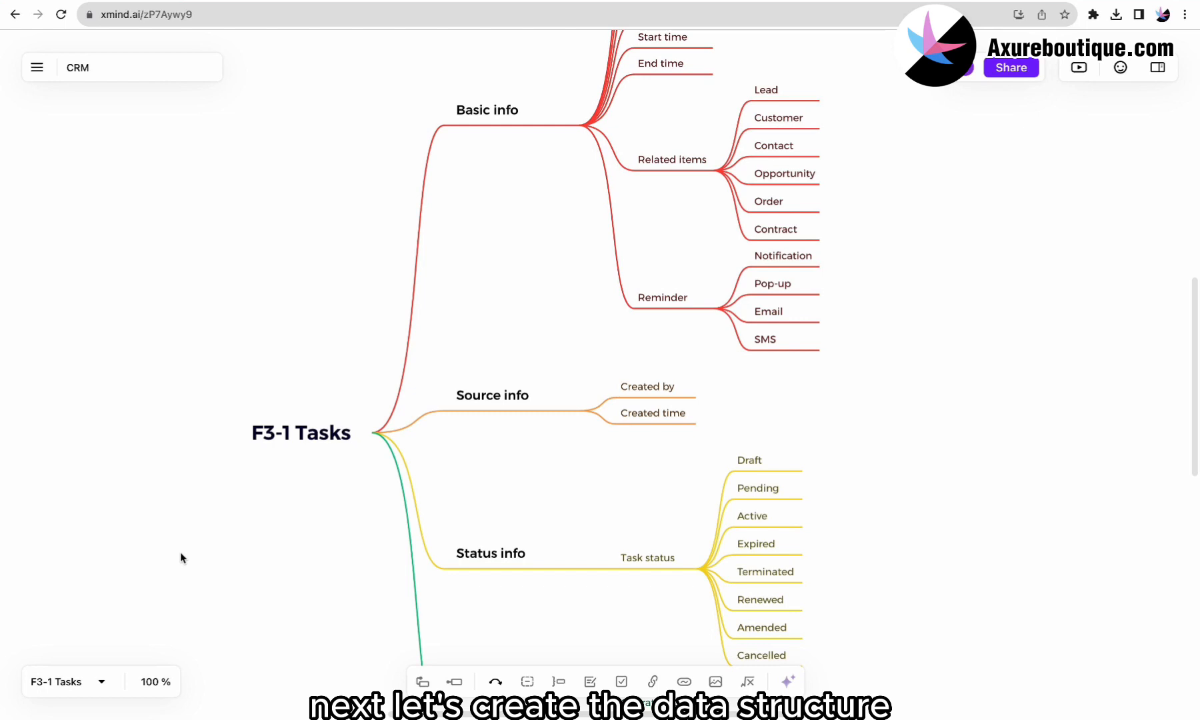
Step: Add a new sheet named 'F3-2 Calendar' and retitle its central topic 'F3-2 Calendar'
{"action": "left_click", "coordinate": [100, 681]}
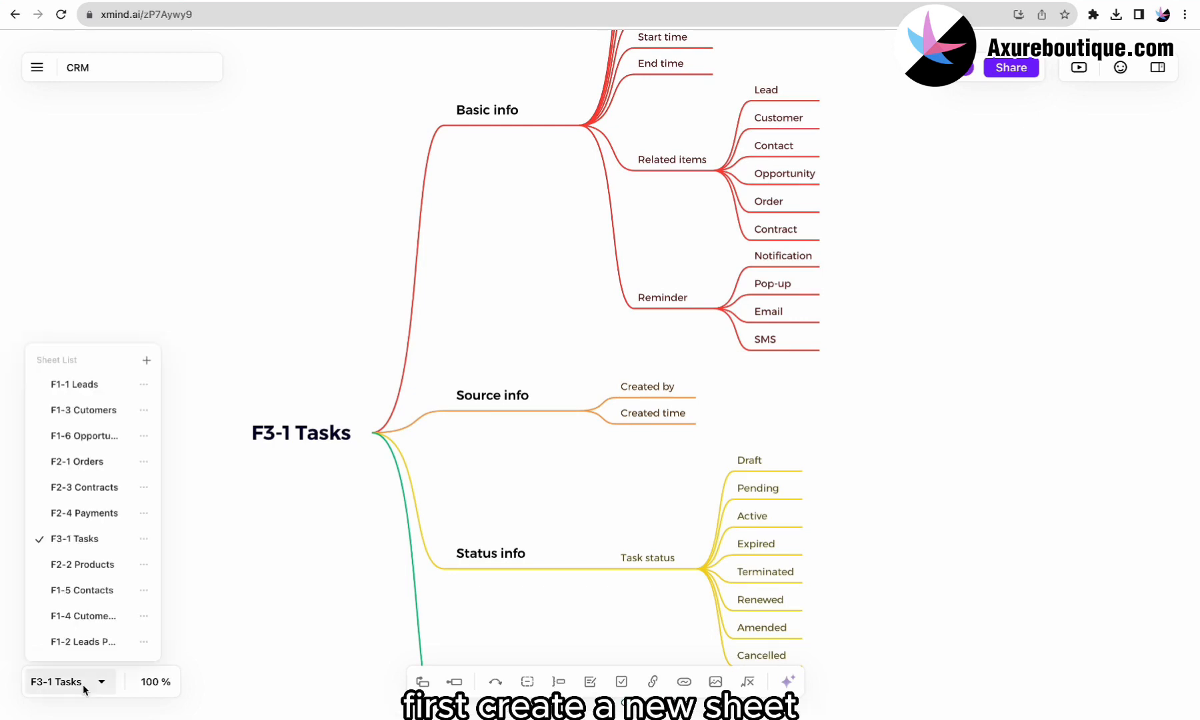
{"action": "left_click", "coordinate": [147, 361]}
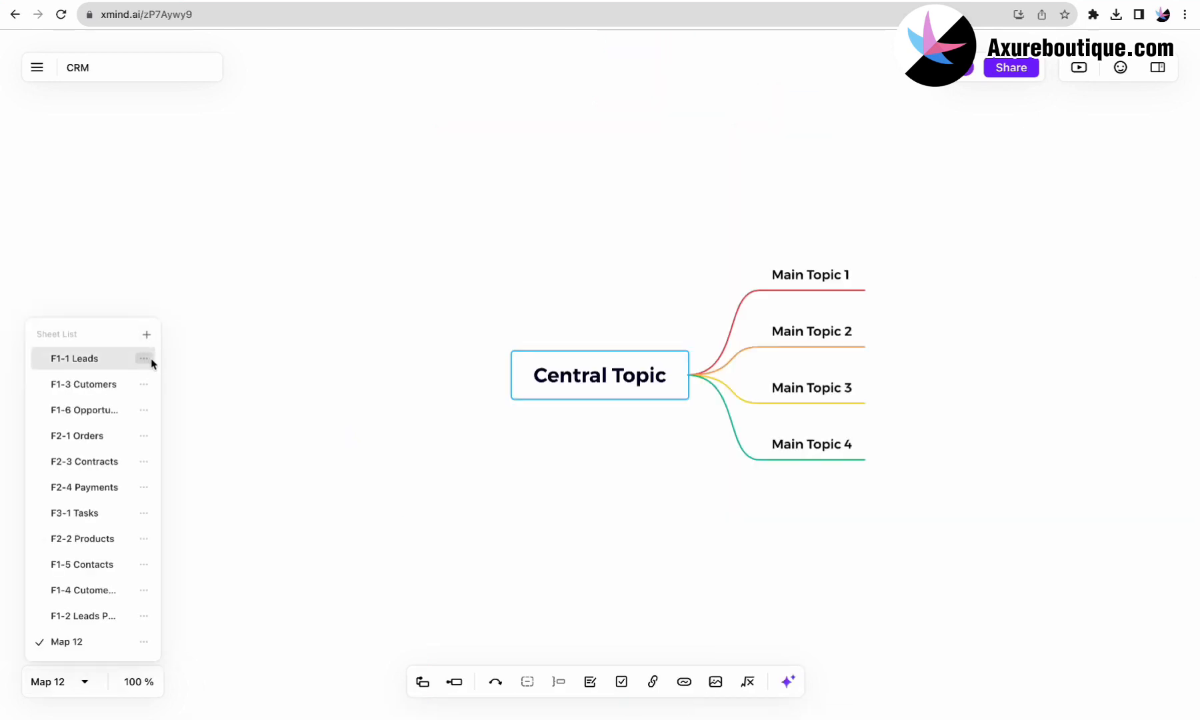
{"action": "left_click", "coordinate": [144, 639]}
{"action": "left_click", "coordinate": [192, 585]}
{"action": "type", "text": "F3-2 Calendar"}
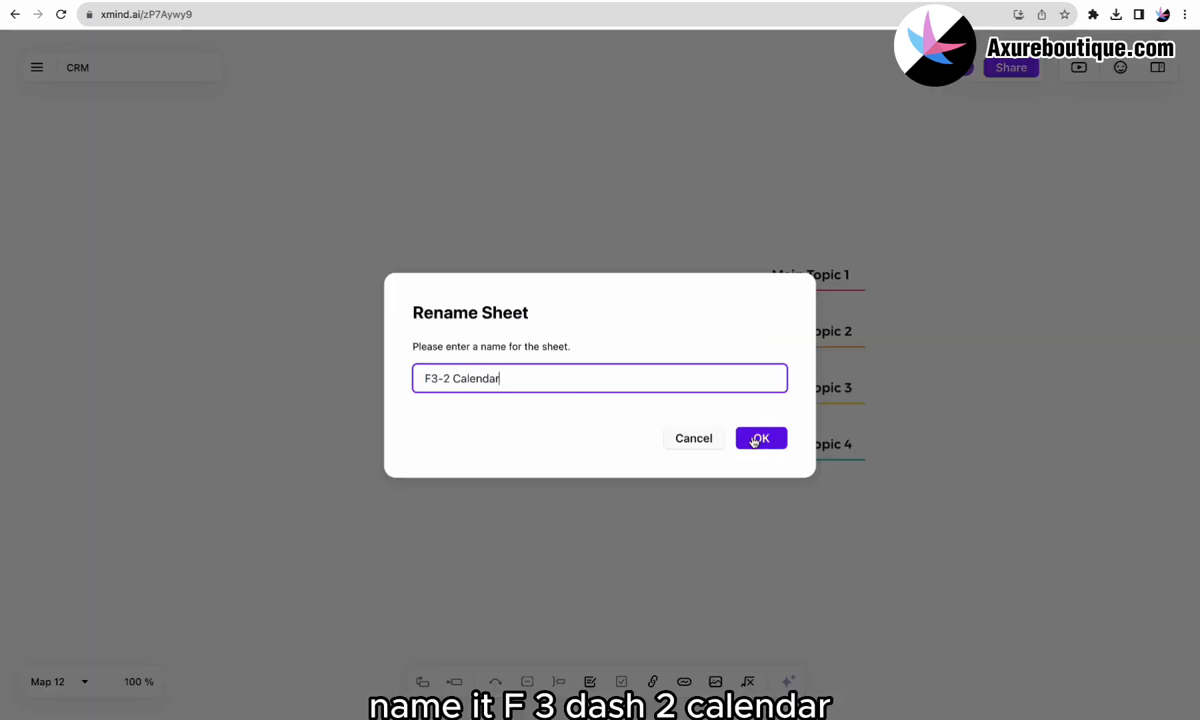
{"action": "left_click", "coordinate": [754, 440]}
{"action": "double_click", "coordinate": [606, 385]}
{"action": "type", "text": "F"}
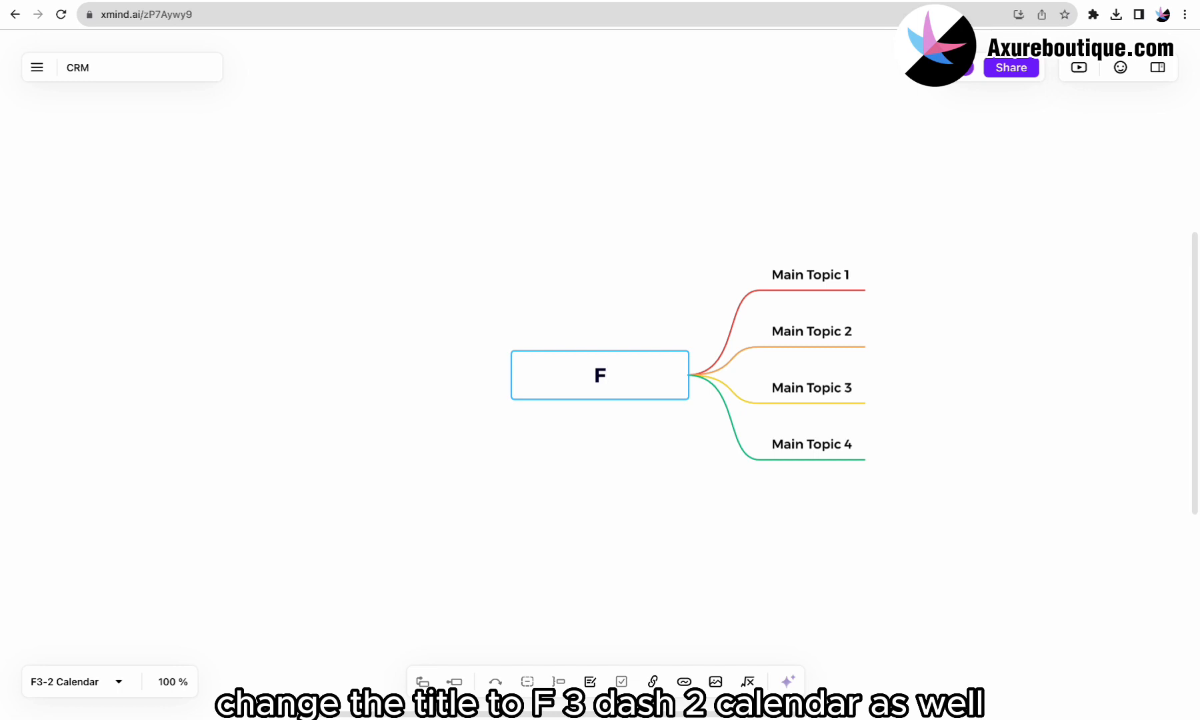
{"action": "type", "text": "3-2 Calendar"}
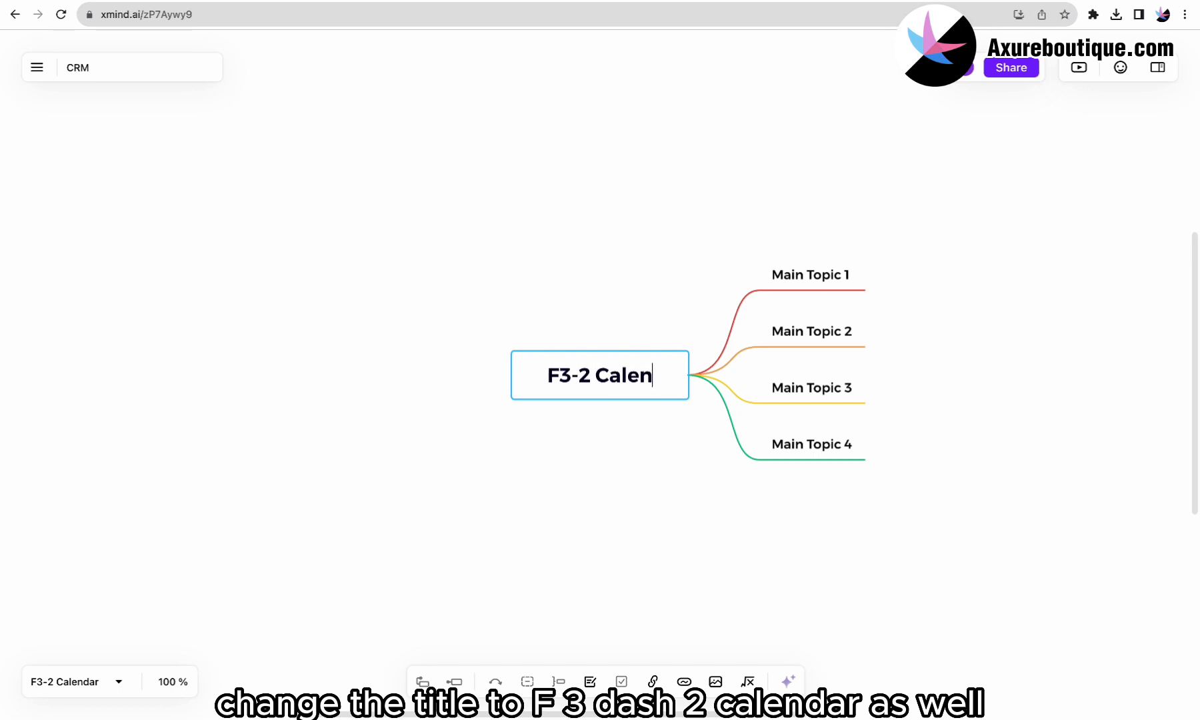
Step: Rename the main topics to Month View, Year View and New Task, and delete the fourth
{"action": "left_click", "coordinate": [783, 285]}
{"action": "double_click", "coordinate": [714, 285]}
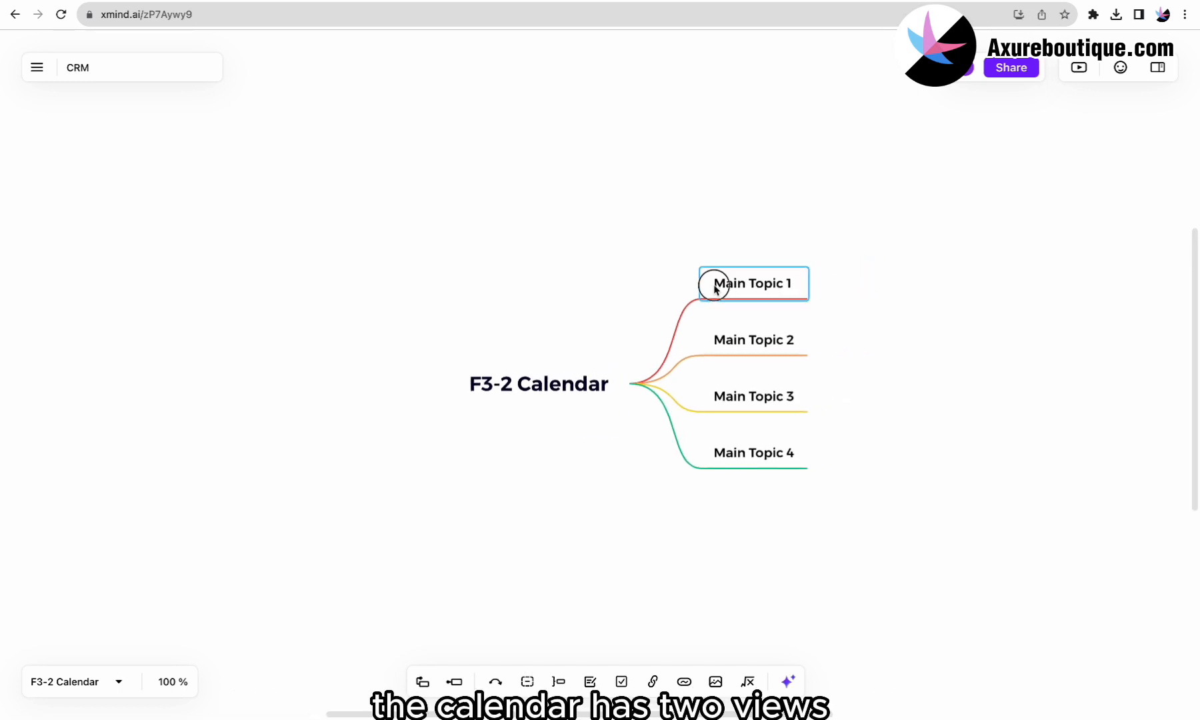
{"action": "type", "text": "Month View"}
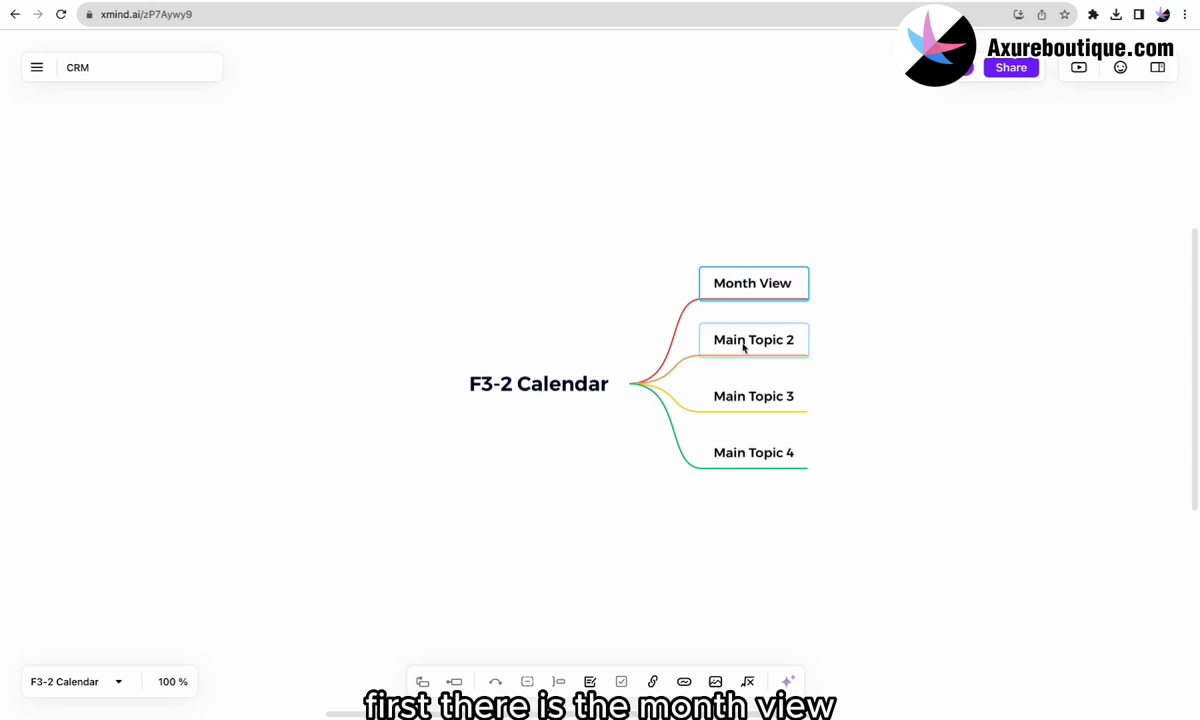
{"action": "double_click", "coordinate": [742, 342]}
{"action": "type", "text": "Year View"}
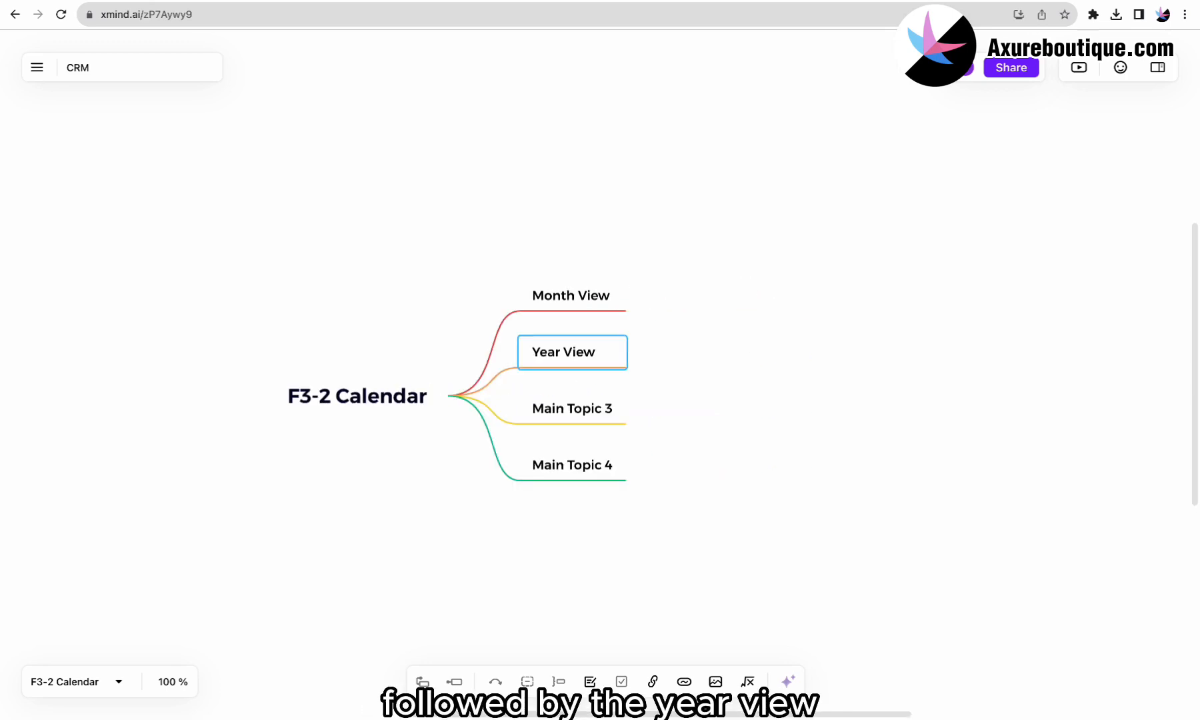
{"action": "double_click", "coordinate": [592, 406]}
{"action": "type", "text": "New Task"}
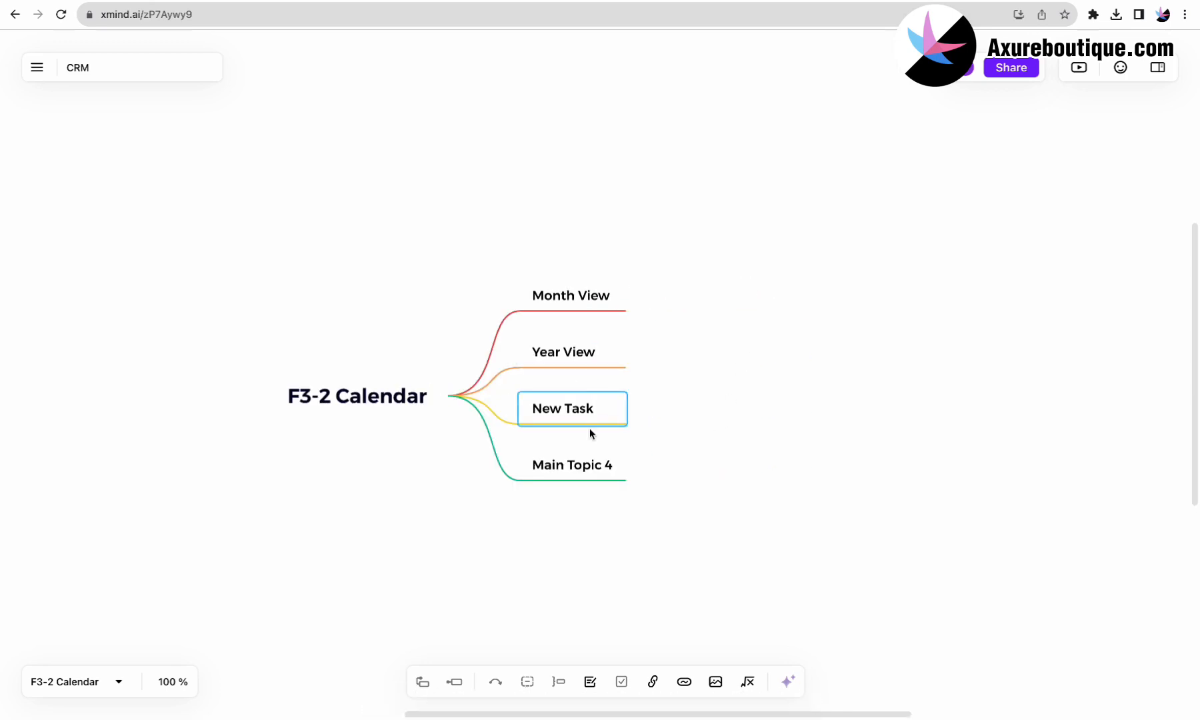
{"action": "left_click", "coordinate": [584, 466]}
{"action": "key", "text": "Delete"}
Step: Add a Task List subtopic under Month View and make New Task a subtopic of Year View
{"action": "left_click", "coordinate": [603, 330]}
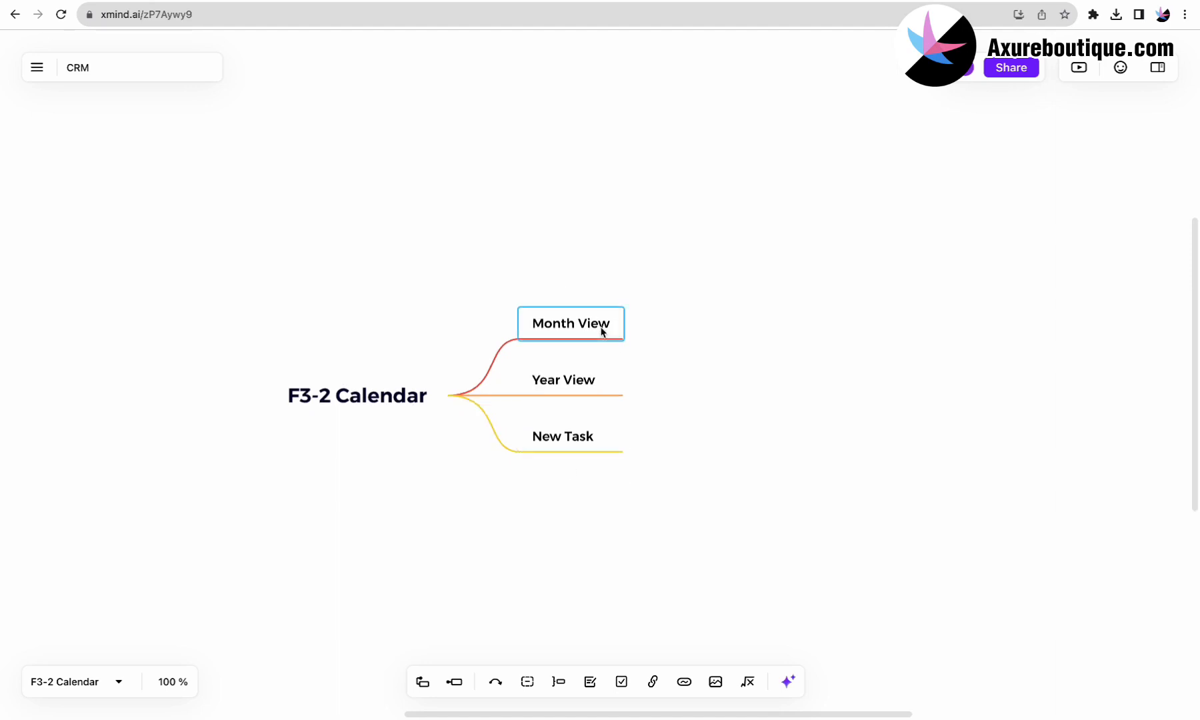
{"action": "key", "text": "Tab"}
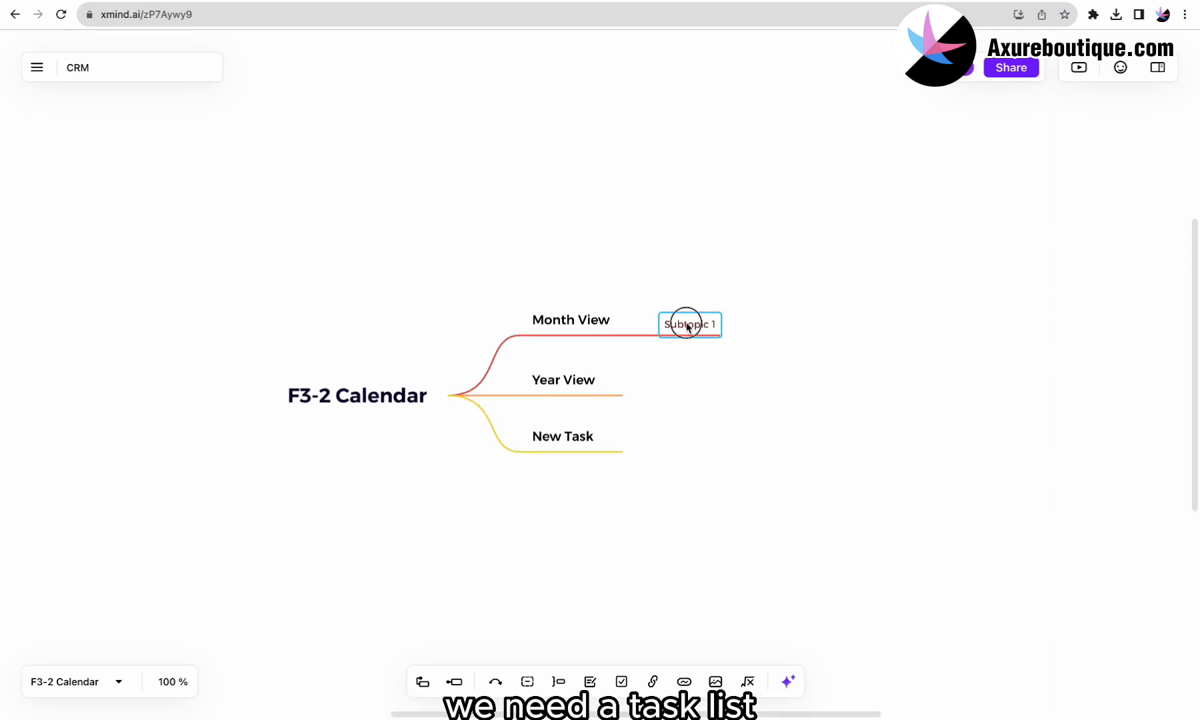
{"action": "type", "text": "Task List"}
{"action": "left_click", "coordinate": [581, 392]}
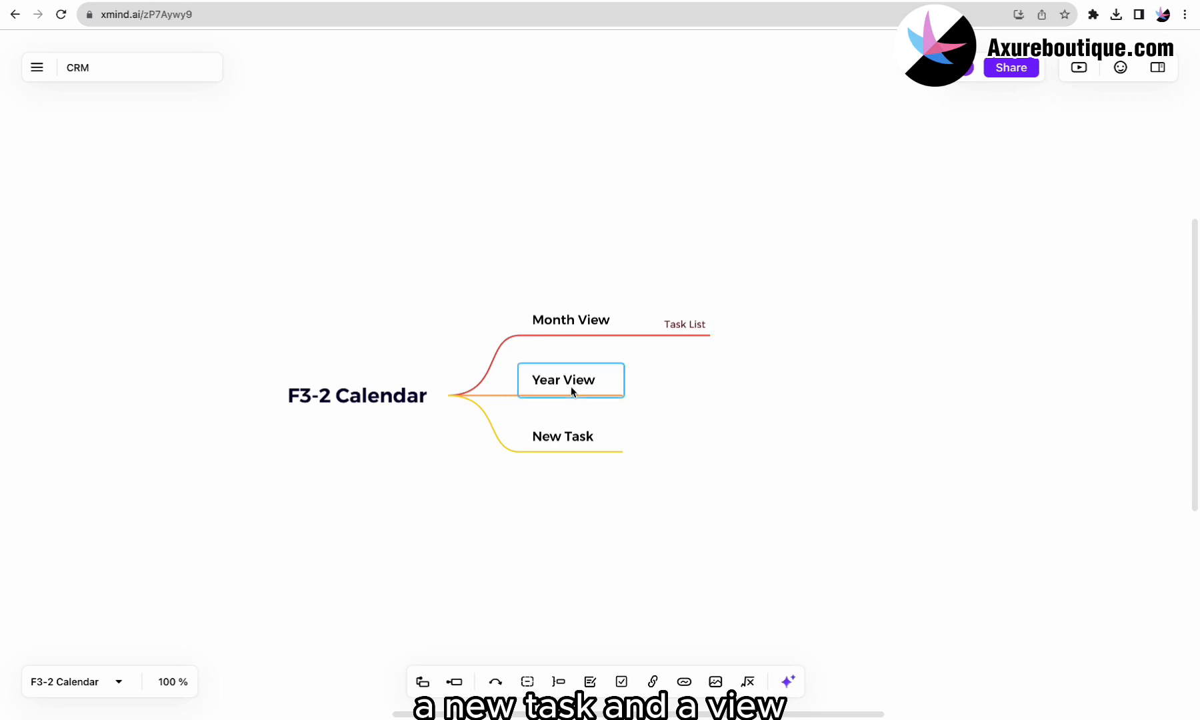
{"action": "key", "text": "Tab"}
{"action": "left_click_drag", "start_coordinate": [557, 445], "coordinate": [689, 408]}
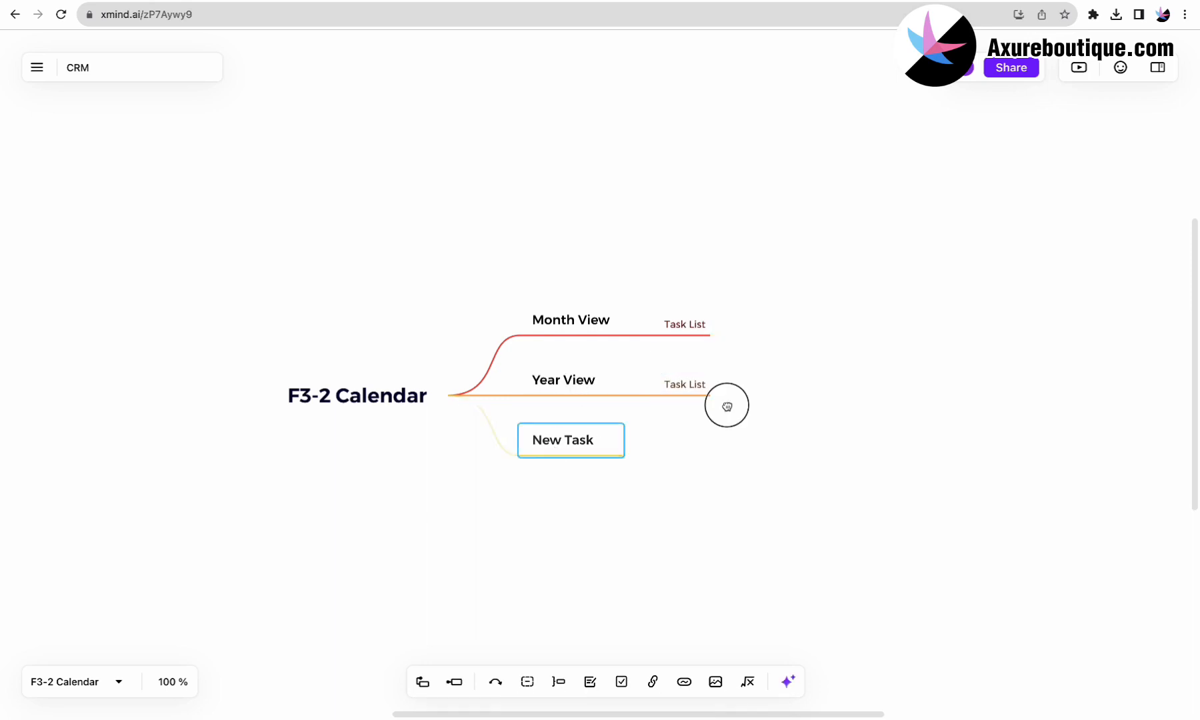
Step: Paste New Task under Month View and add 'View Task Details' under both view branches
{"action": "left_click", "coordinate": [588, 354]}
{"action": "key", "text": "super+v"}
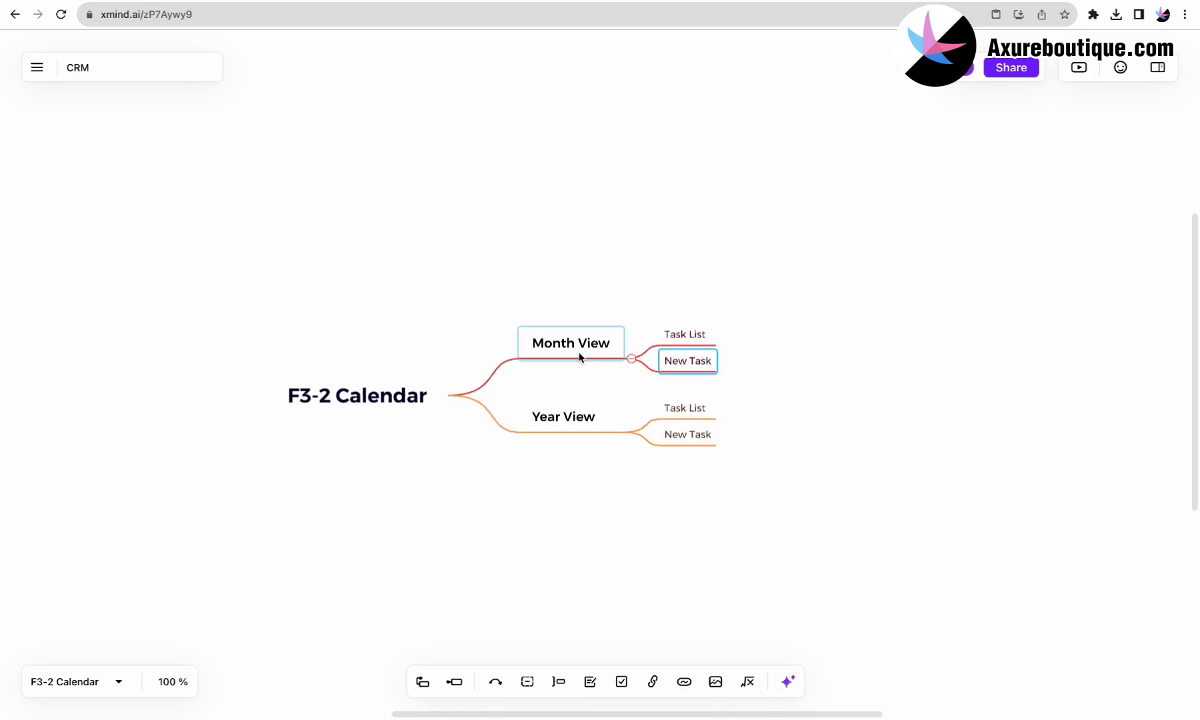
{"action": "left_click", "coordinate": [581, 355]}
{"action": "key", "text": "Tab"}
{"action": "type", "text": "View Task Details"}
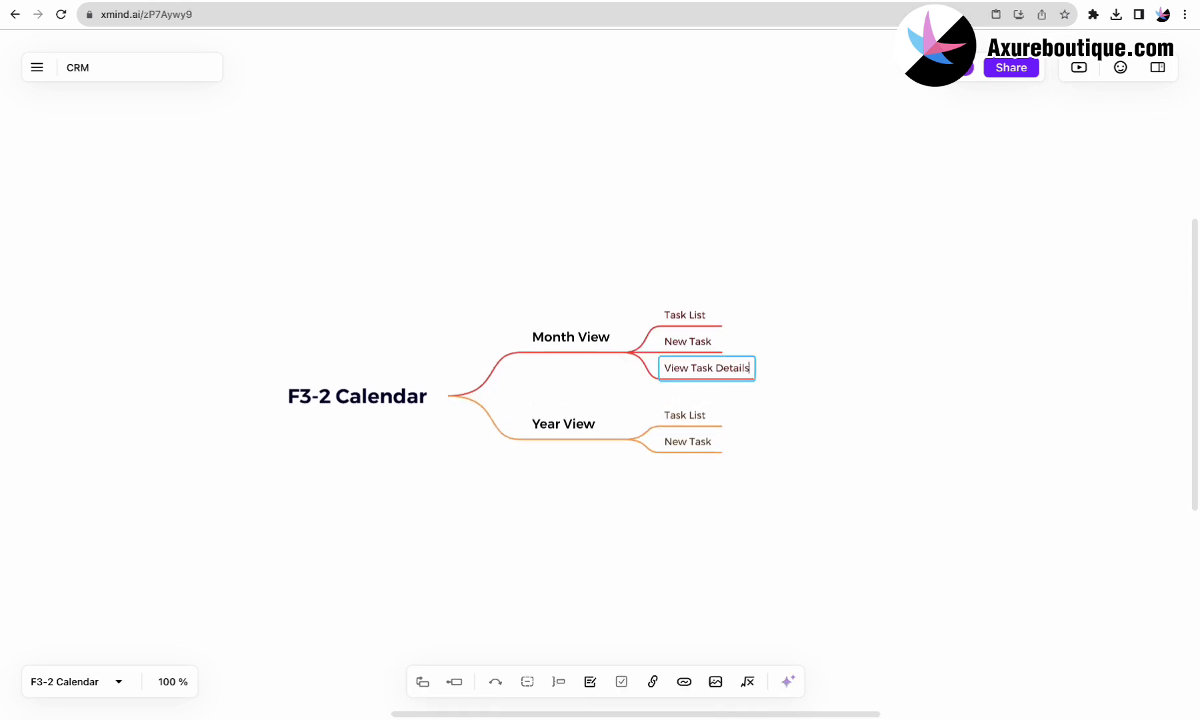
{"action": "left_click", "coordinate": [567, 421]}
{"action": "key", "text": "Tab"}
{"action": "type", "text": "View Task Details"}
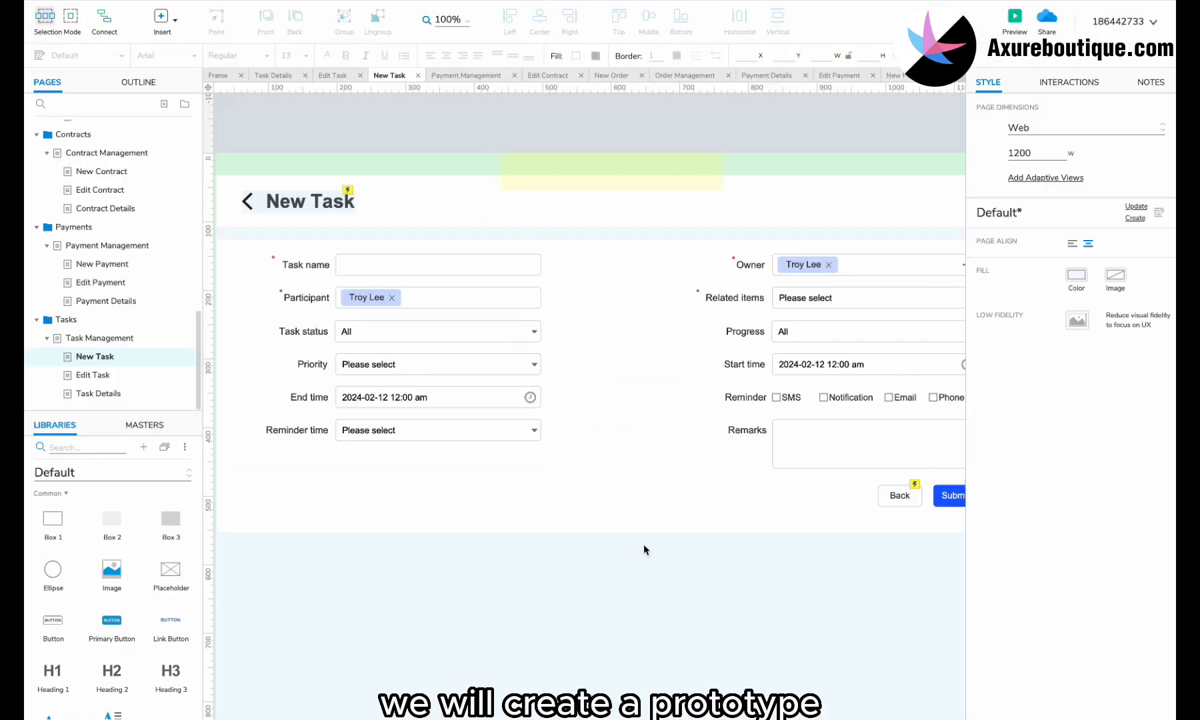
Step: Duplicate the New Task page and name the copy 'Calendar'
{"action": "right_click", "coordinate": [140, 361]}
{"action": "mouse_move", "coordinate": [172, 466]}
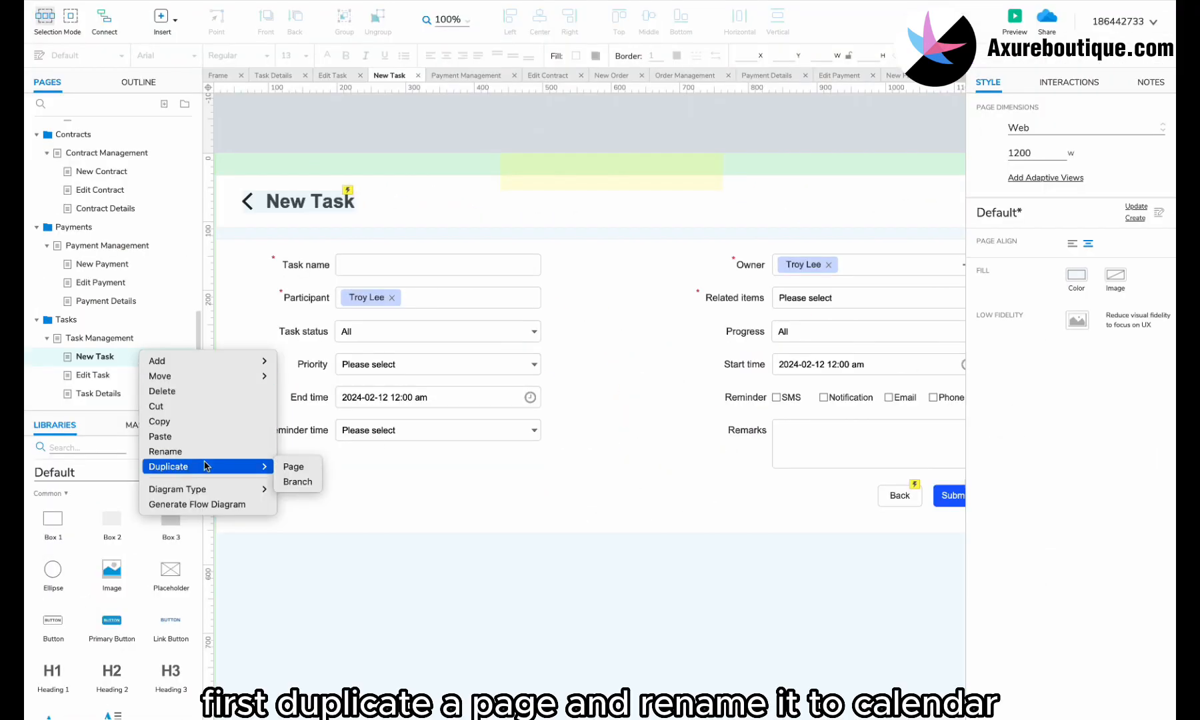
{"action": "left_click", "coordinate": [302, 483]}
{"action": "type", "text": "Calen"}
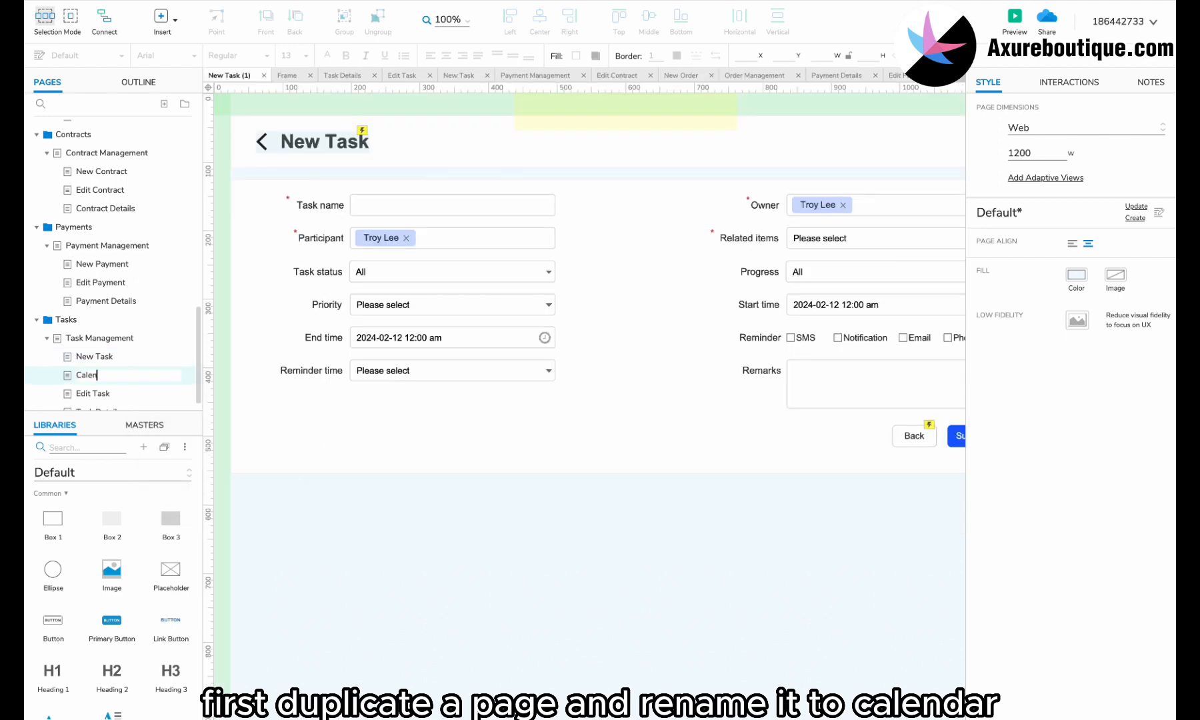
{"action": "type", "text": "dar"}
{"action": "key", "text": "Return"}
Step: Clear everything off the Calendar page and switch the widget library to Arco
{"action": "key", "text": "ctrl+a"}
{"action": "key", "text": "Delete"}
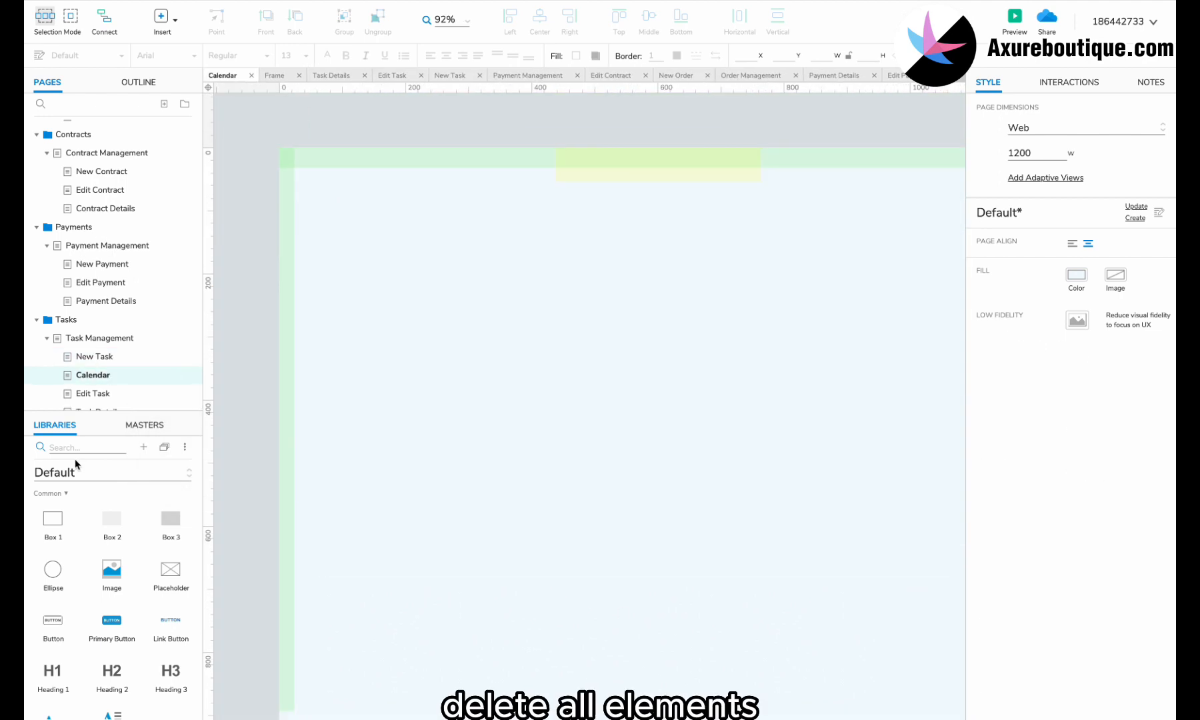
{"action": "left_click", "coordinate": [76, 468]}
{"action": "left_click", "coordinate": [65, 606]}
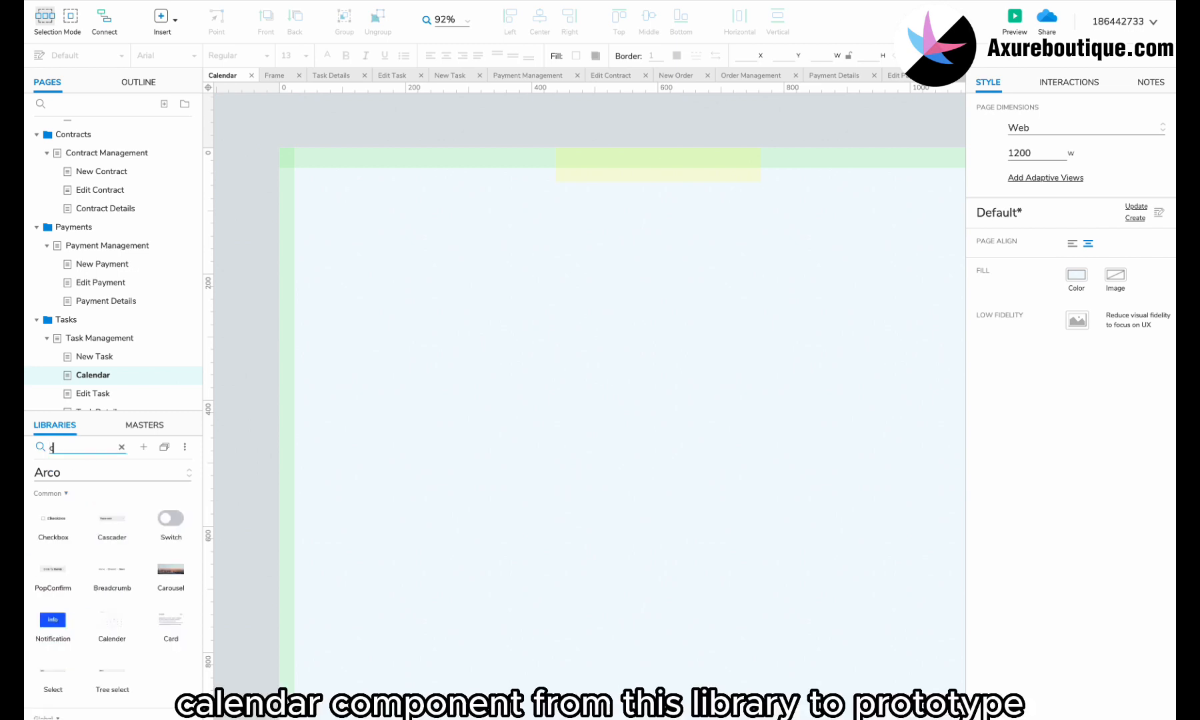
Step: Search the library for 'ca' and place the Arco calendar widget on the Calendar page
{"action": "type", "text": "cal"}
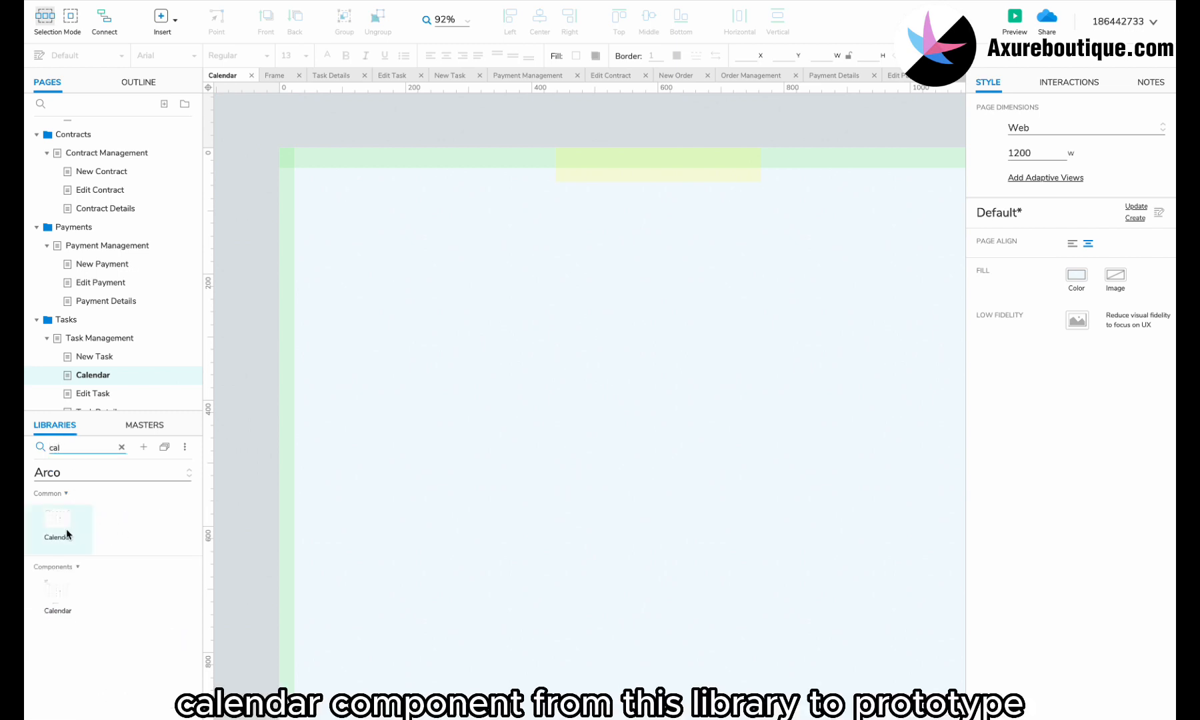
{"action": "left_click_drag", "start_coordinate": [68, 534], "coordinate": [495, 230]}
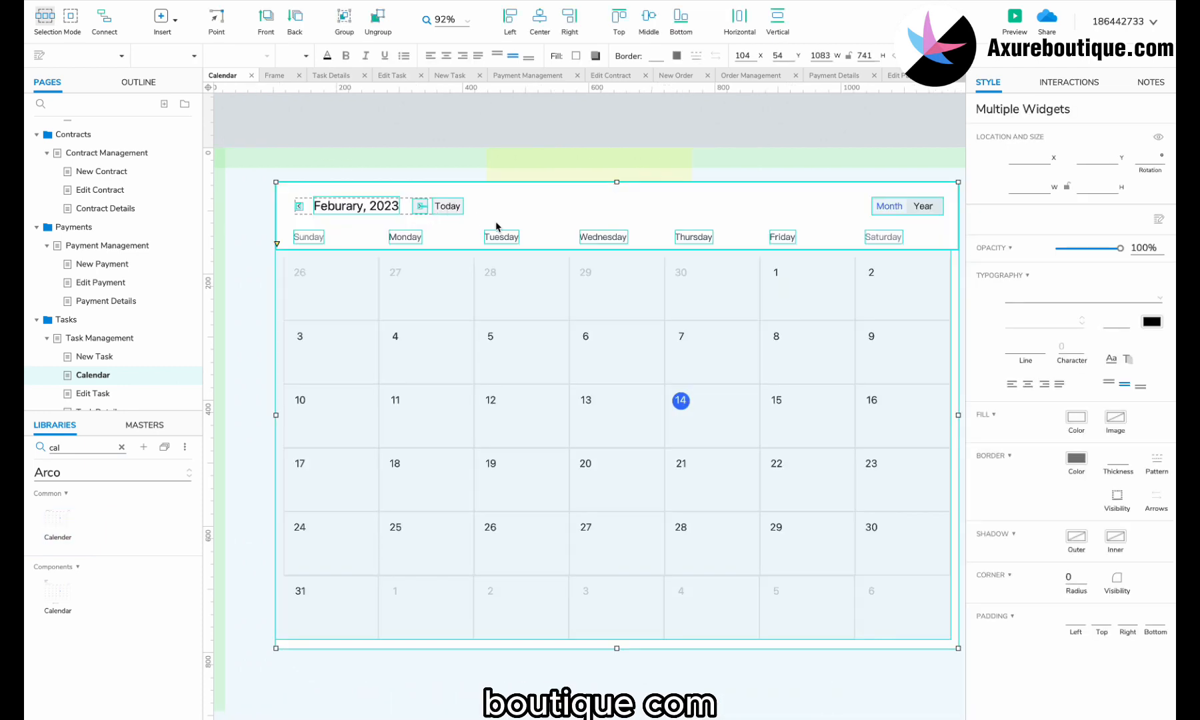
{"action": "mouse_move", "coordinate": [571, 206]}
{"action": "left_mouse_down"}
{"action": "mouse_move", "coordinate": [554, 206]}
{"action": "mouse_move", "coordinate": [562, 198]}
{"action": "left_mouse_up"}
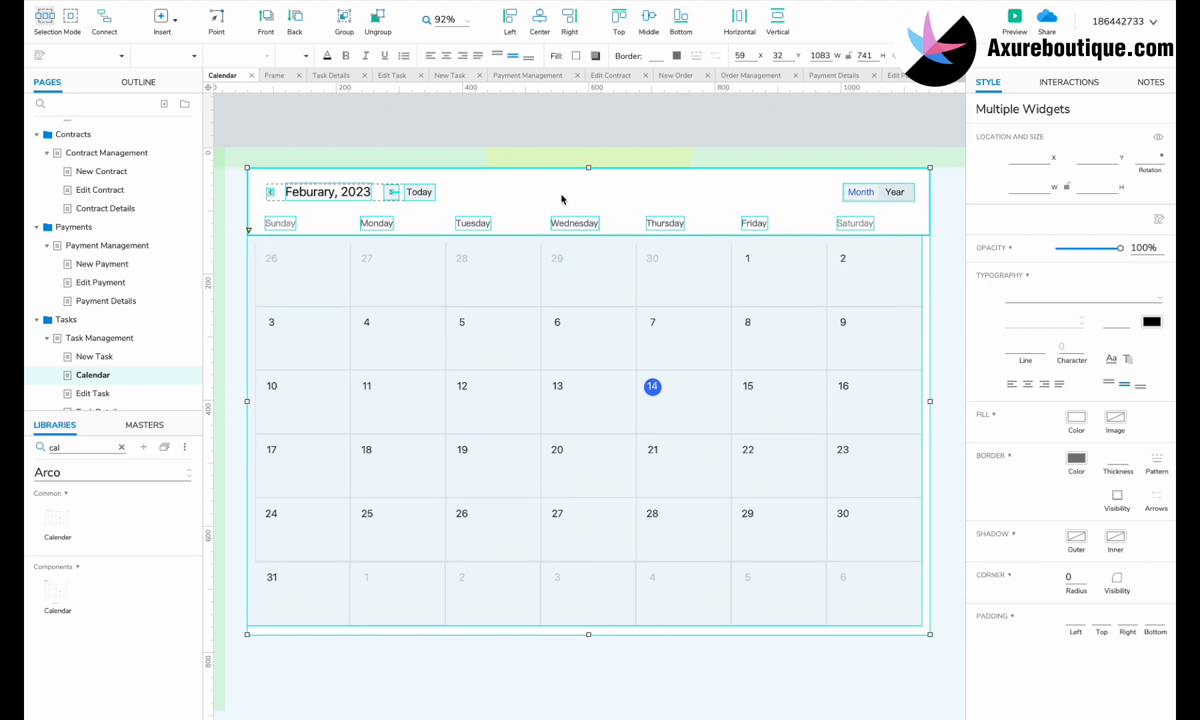
{"action": "left_click", "coordinate": [442, 144]}
Step: Break the Month/Year switch away from its panel's first state
{"action": "left_click", "coordinate": [887, 188]}
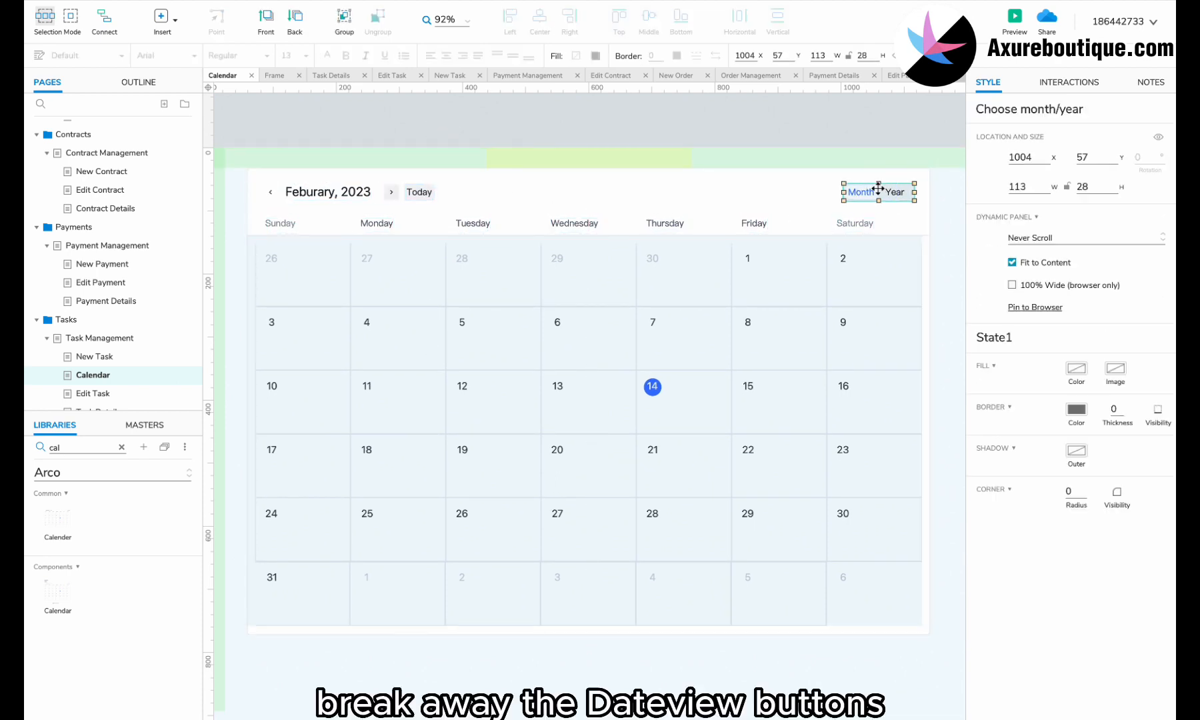
{"action": "right_click", "coordinate": [878, 190]}
{"action": "mouse_move", "coordinate": [898, 313]}
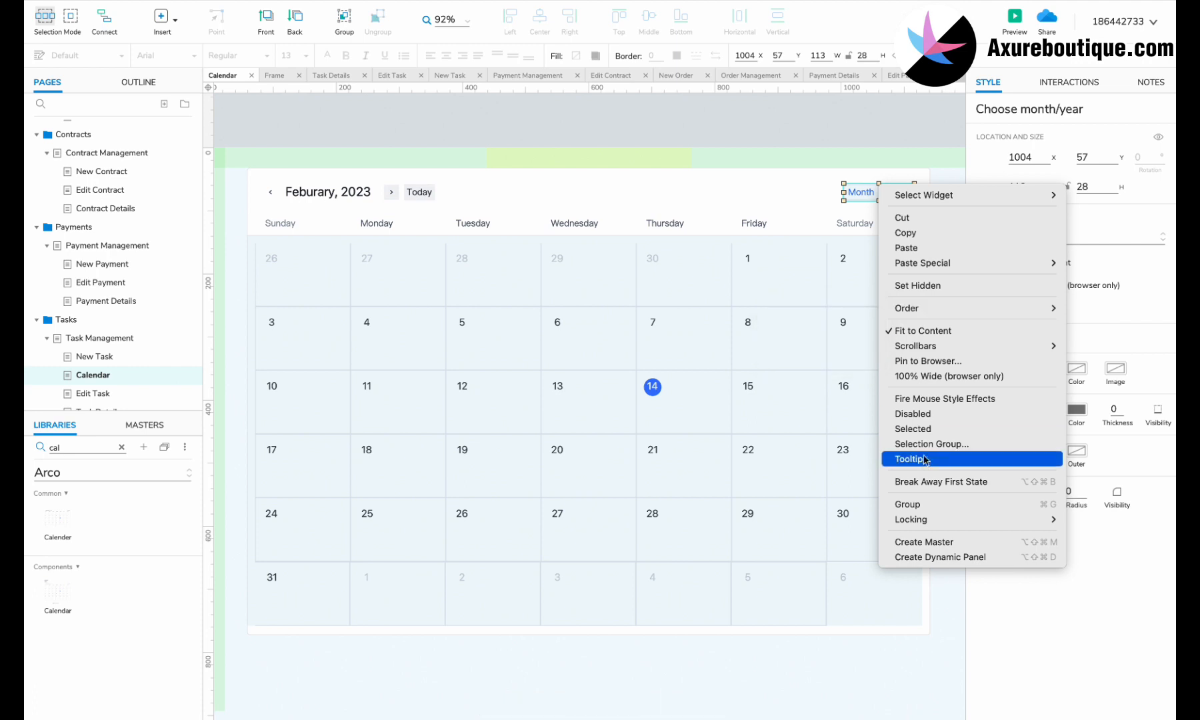
{"action": "left_click", "coordinate": [906, 481]}
Step: Shift the calendar's date grid down slightly and select the header rectangle
{"action": "left_click", "coordinate": [637, 575]}
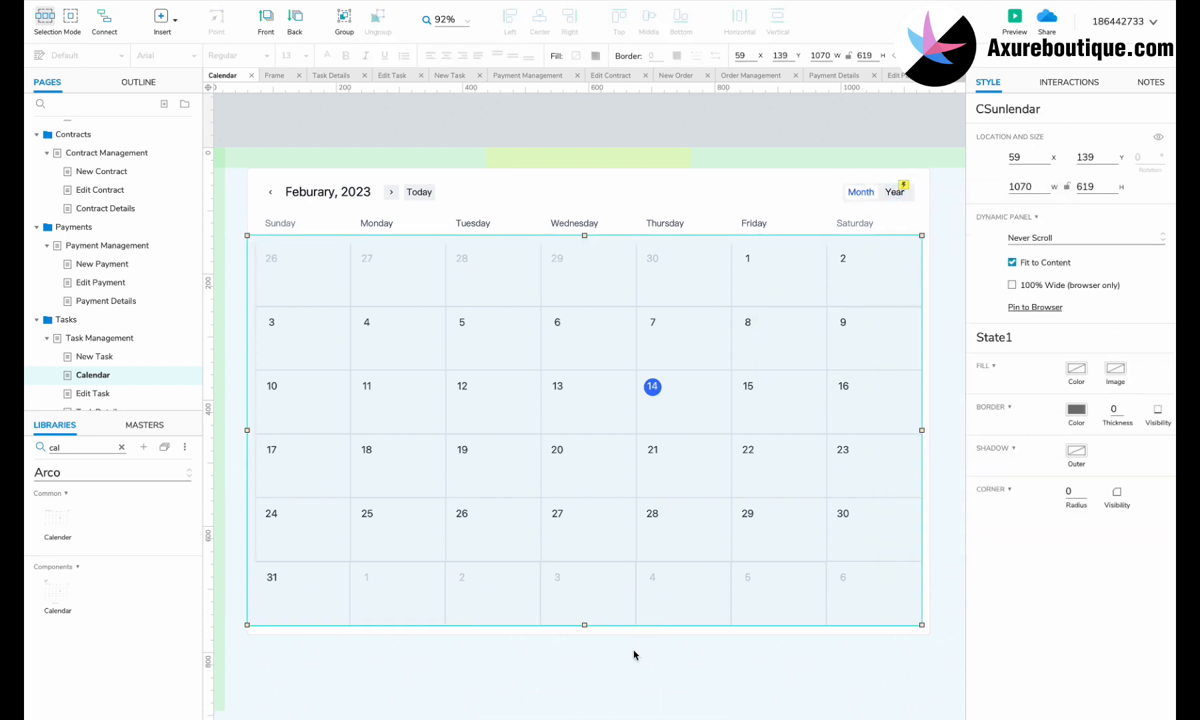
{"action": "left_click_drag", "start_coordinate": [555, 252], "coordinate": [591, 255]}
{"action": "left_click", "coordinate": [586, 236]}
{"action": "left_click", "coordinate": [508, 232]}
Step: Move the Sunday–Saturday weekday labels lower in the calendar header
{"action": "left_click", "coordinate": [280, 223]}
{"action": "left_click", "coordinate": [387, 224], "text": "shift"}
{"action": "left_click", "coordinate": [473, 223], "text": "shift"}
{"action": "left_click", "coordinate": [648, 224], "text": "shift"}
{"action": "left_click", "coordinate": [847, 224], "text": "shift"}
{"action": "left_click_drag", "start_coordinate": [846, 223], "coordinate": [846, 243]}
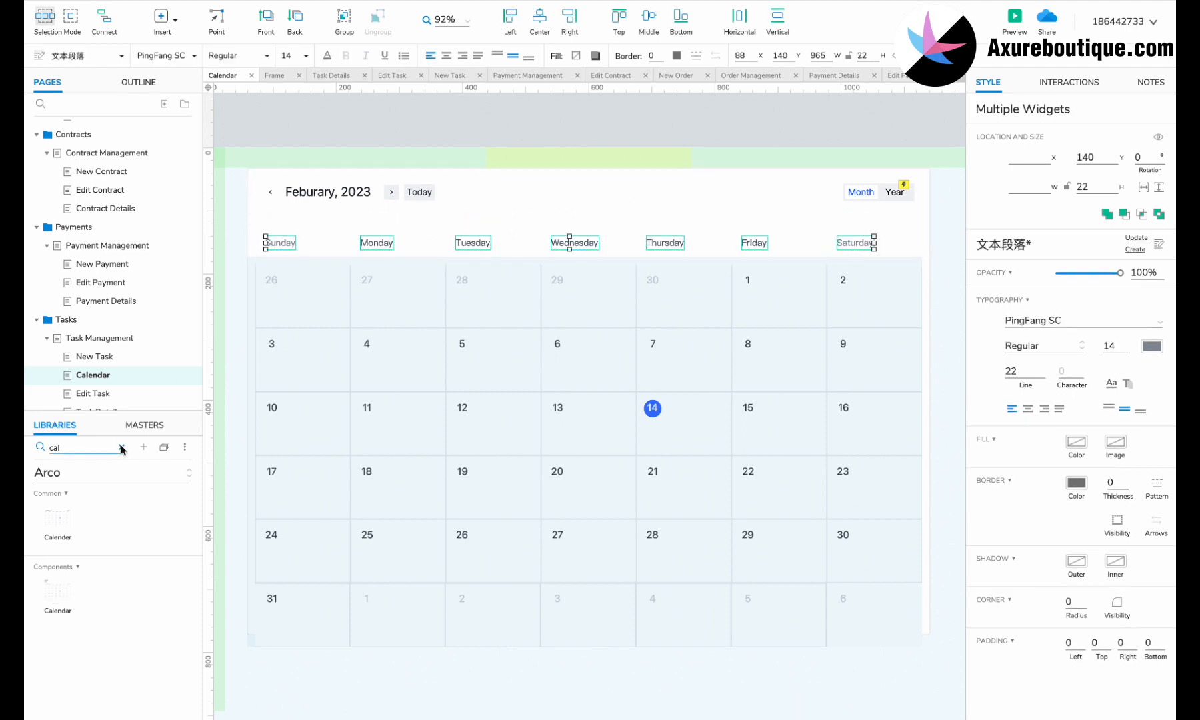
Step: Add a Primary Button master labelled 'New Task' under the month title
{"action": "left_click", "coordinate": [144, 425]}
{"action": "scroll", "coordinate": [90, 477], "scroll_direction": "up", "scroll_amount": 3}
{"action": "double_click", "coordinate": [291, 218]}
{"action": "left_click_drag", "start_coordinate": [90, 546], "coordinate": [278, 219]}
{"action": "type", "text": "New Task"}
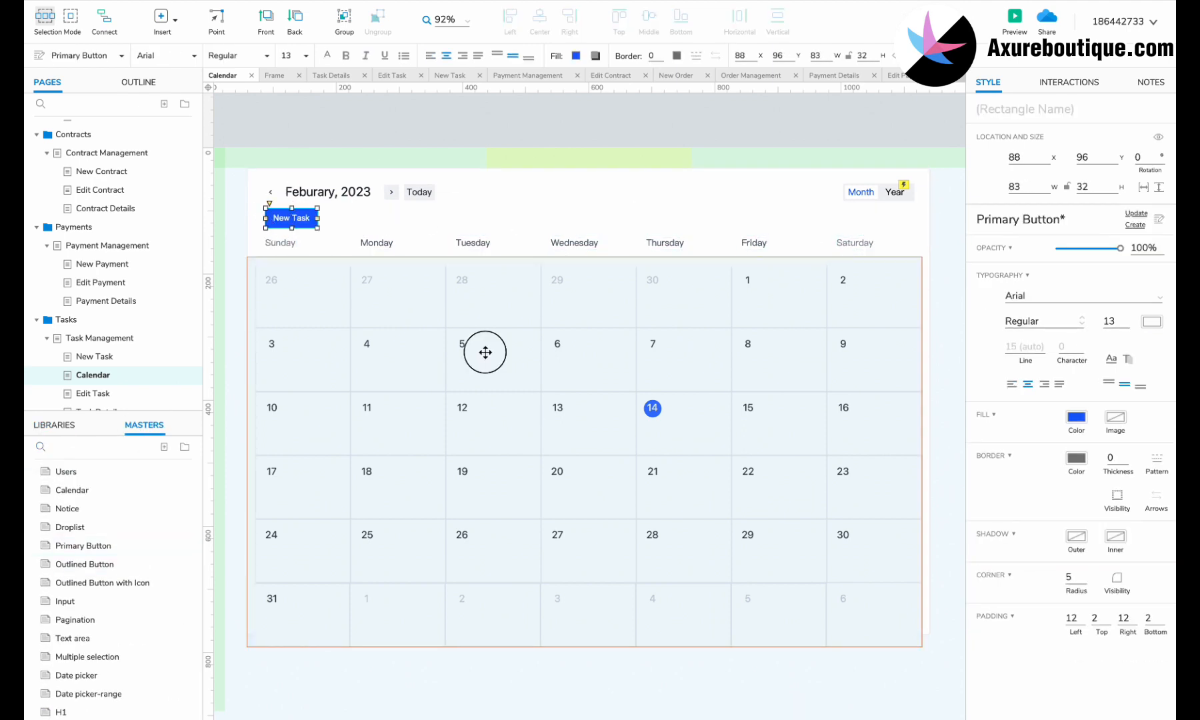
{"action": "double_click", "coordinate": [484, 351]}
{"action": "left_click", "coordinate": [55, 425]}
Step: Add a slim Default-library box under the 5th with corner radius 100 and task text
{"action": "left_click", "coordinate": [75, 469]}
{"action": "scroll", "coordinate": [75, 486], "scroll_direction": "up", "scroll_amount": 2}
{"action": "left_click", "coordinate": [73, 510]}
{"action": "left_click_drag", "start_coordinate": [112, 520], "coordinate": [452, 361]}
{"action": "left_click_drag", "start_coordinate": [642, 463], "coordinate": [533, 368]}
{"action": "left_click", "coordinate": [1070, 578]}
{"action": "type", "text": "100"}
{"action": "double_click", "coordinate": [493, 363]}
{"action": "type", "text": "Routine customer follow-"}
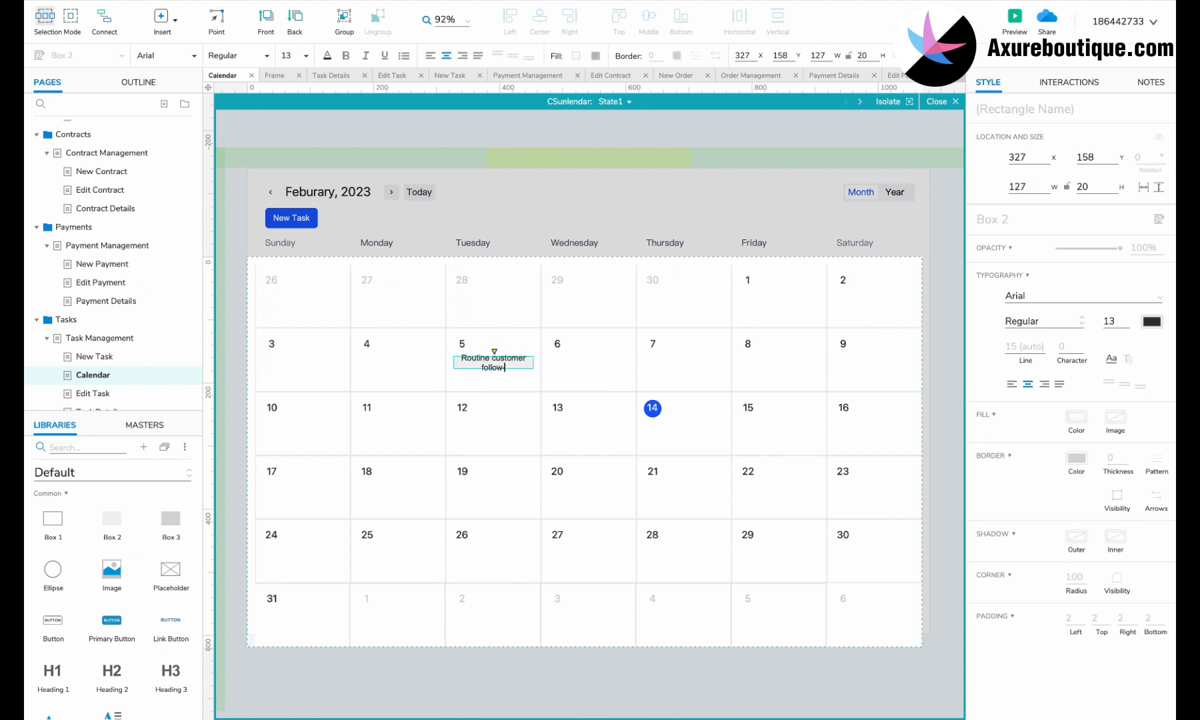
{"action": "type", "text": "up"}
{"action": "left_click", "coordinate": [494, 371]}
Step: Give the task tag text size 10 and a teal fill at 61% opacity
{"action": "left_click", "coordinate": [306, 56]}
{"action": "left_click", "coordinate": [292, 106]}
{"action": "left_click", "coordinate": [576, 56]}
{"action": "left_click", "coordinate": [719, 299]}
{"action": "left_click_drag", "start_coordinate": [698, 258], "coordinate": [659, 258]}
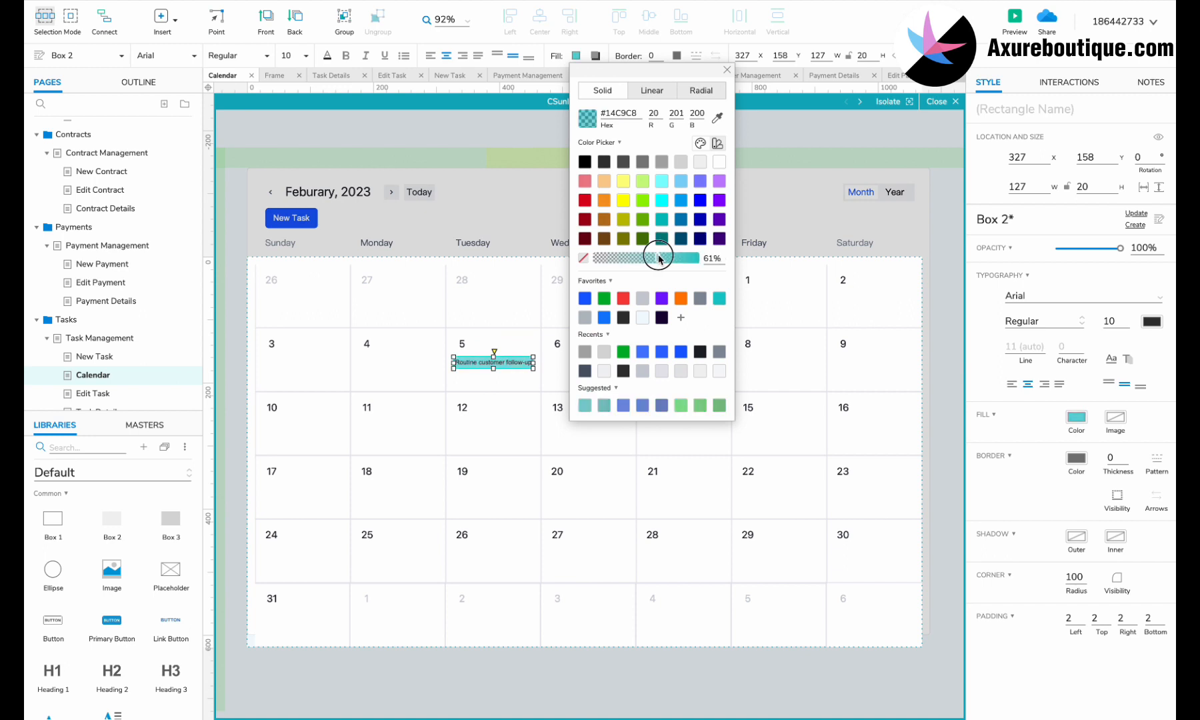
{"action": "left_click", "coordinate": [498, 408]}
Step: Copy the tag to the 18th as 'Product demonstration' and to the 28th as follow-up
{"action": "left_click", "coordinate": [382, 477]}
{"action": "left_click_drag", "start_coordinate": [467, 366], "coordinate": [372, 495]}
{"action": "type", "text": "stration"}
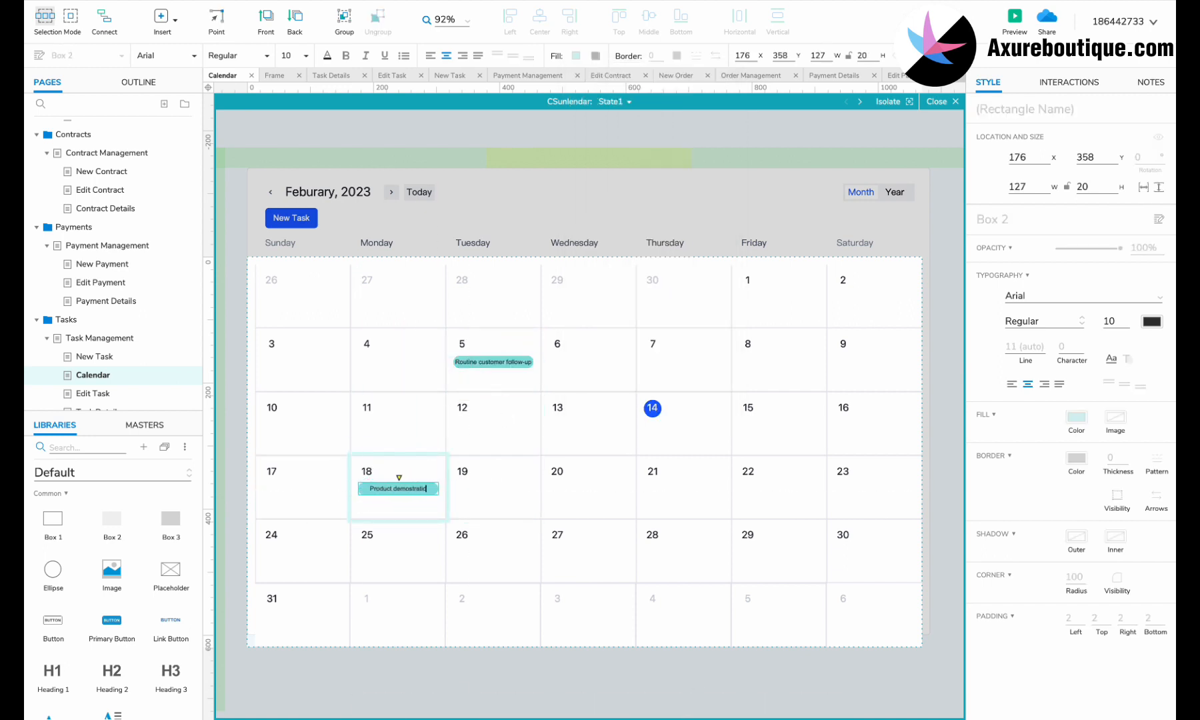
{"action": "left_click", "coordinate": [399, 511]}
{"action": "double_click", "coordinate": [652, 534]}
{"action": "left_click_drag", "start_coordinate": [474, 363], "coordinate": [665, 555]}
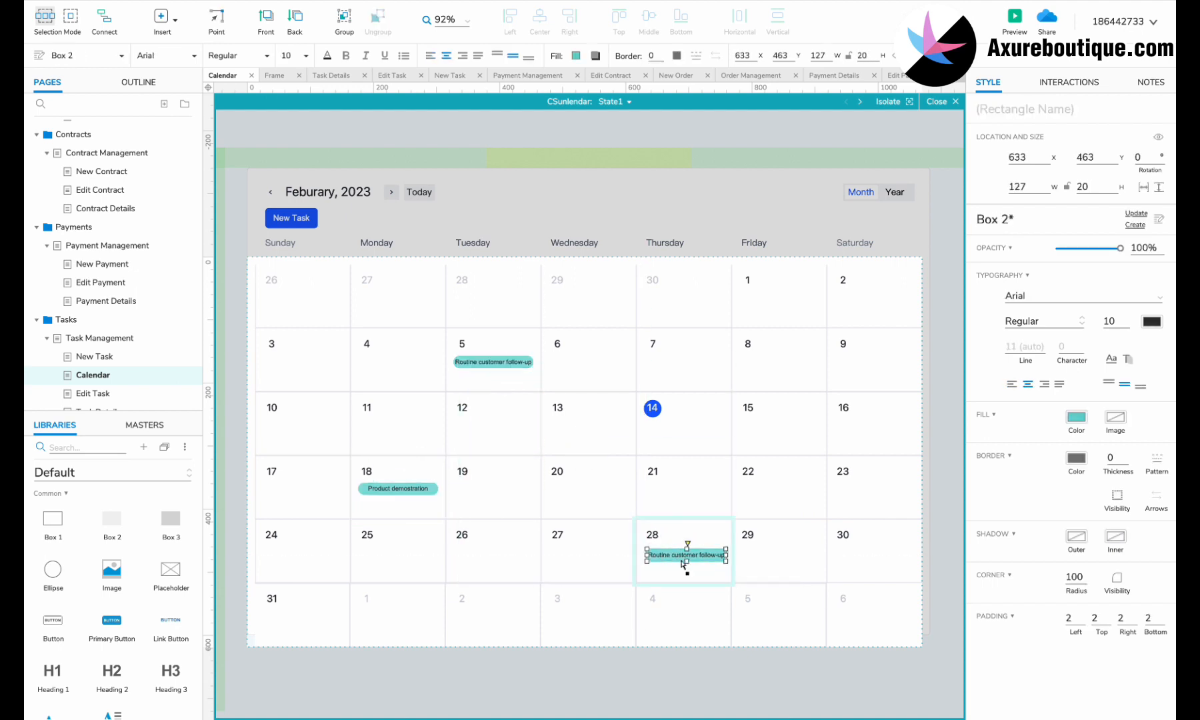
{"action": "left_click", "coordinate": [558, 284]}
{"action": "double_click", "coordinate": [812, 190]}
Step: Convert the Month/Year switch into a dynamic panel and duplicate State1 as State2
{"action": "left_click", "coordinate": [869, 188]}
{"action": "scroll", "coordinate": [868, 185], "scroll_direction": "up", "scroll_amount": 4}
{"action": "scroll", "coordinate": [862, 185], "scroll_direction": "up", "scroll_amount": 3}
{"action": "right_click", "coordinate": [857, 183]}
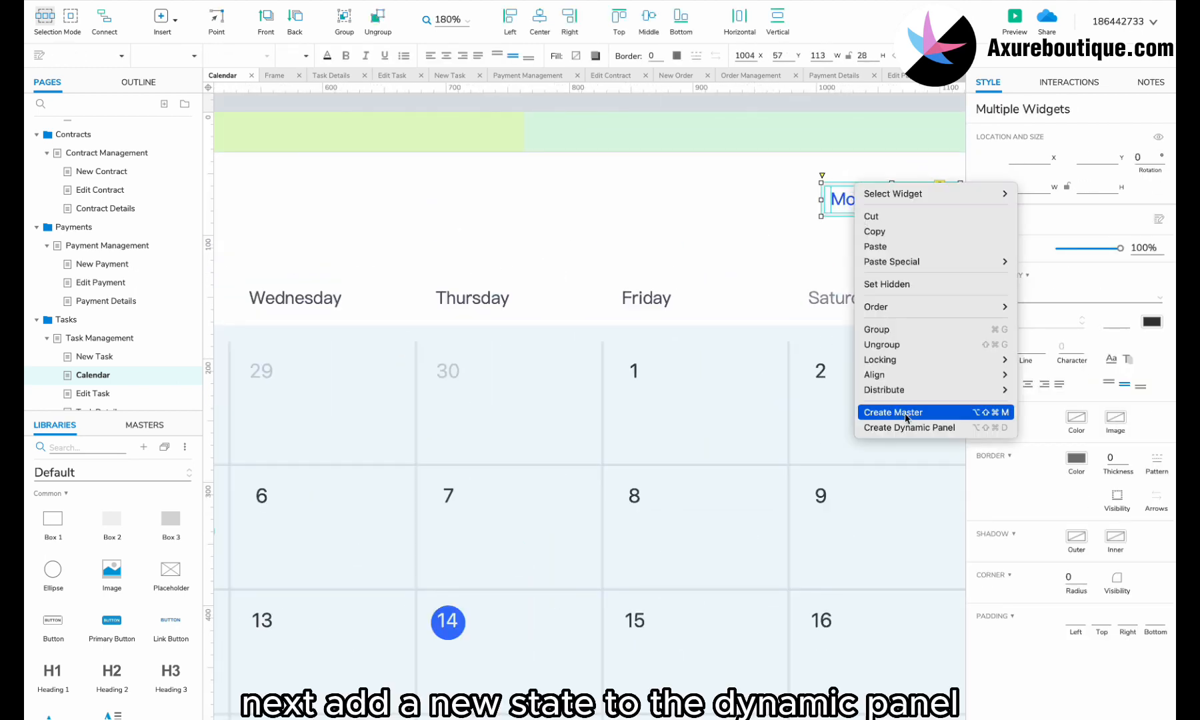
{"action": "left_click", "coordinate": [900, 428]}
{"action": "double_click", "coordinate": [865, 195]}
{"action": "left_click", "coordinate": [623, 103]}
{"action": "left_click", "coordinate": [718, 119]}
{"action": "left_click", "coordinate": [867, 205]}
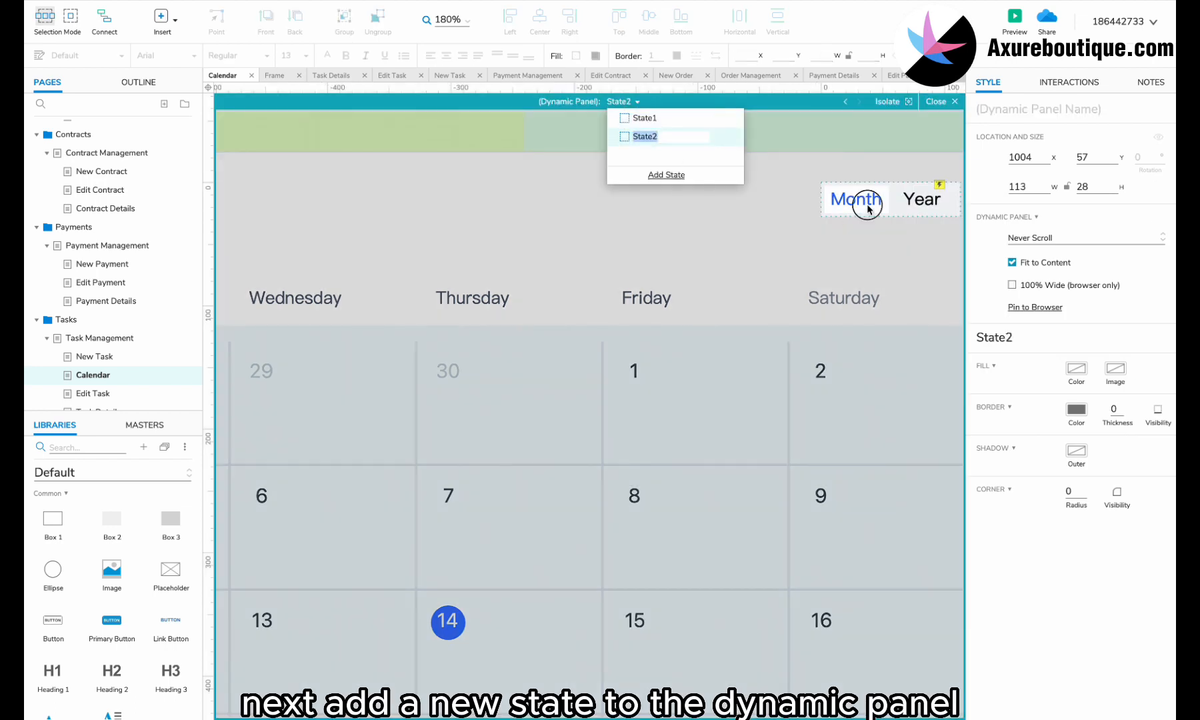
Step: In State2, swap the Month and Year labels so Year carries the emphasised styling
{"action": "scroll", "coordinate": [867, 205], "scroll_direction": "right", "scroll_amount": 1}
{"action": "left_click", "coordinate": [855, 204]}
{"action": "left_click_drag", "start_coordinate": [784, 200], "coordinate": [784, 244]}
{"action": "mouse_move", "coordinate": [855, 205]}
{"action": "left_mouse_down"}
{"action": "mouse_move", "coordinate": [789, 205]}
{"action": "mouse_move", "coordinate": [862, 208]}
{"action": "left_mouse_up"}
{"action": "double_click", "coordinate": [789, 204]}
{"action": "type", "text": "Month"}
{"action": "key", "text": "Left"}
{"action": "key", "text": "Left"}
{"action": "double_click", "coordinate": [856, 205]}
{"action": "type", "text": "Year"}
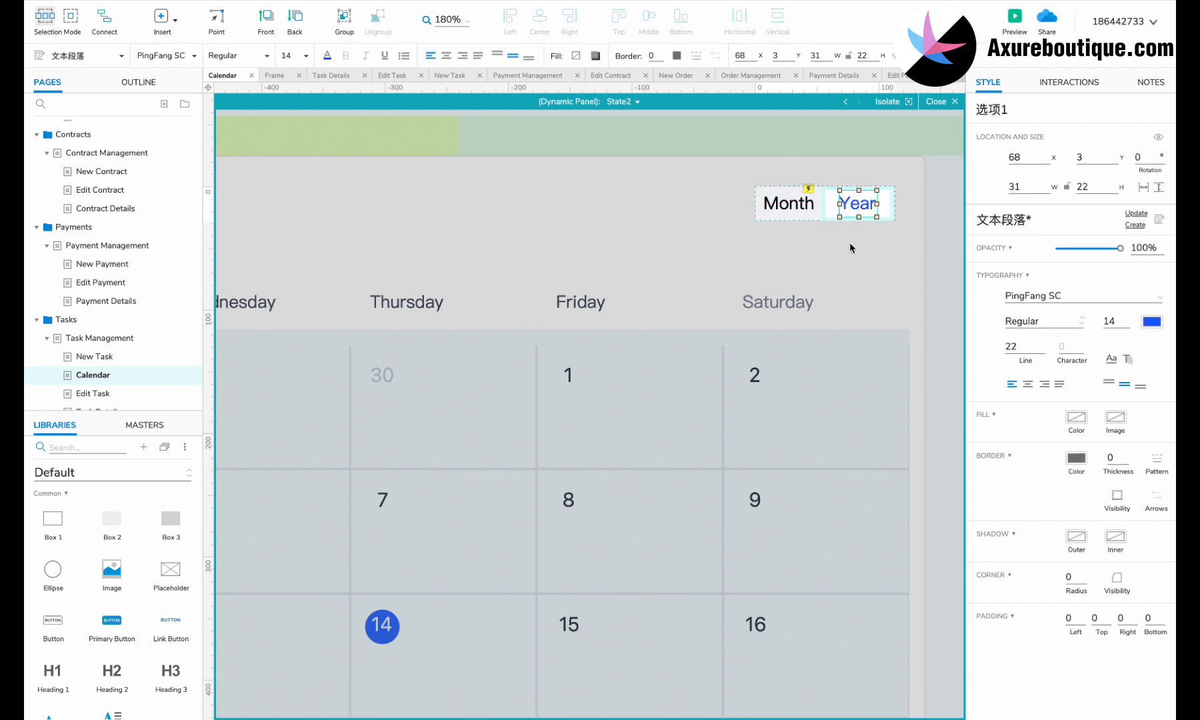
{"action": "left_click", "coordinate": [849, 242]}
Step: Return the switch to its first state and show the calendar panel's year-view state
{"action": "left_click", "coordinate": [623, 102]}
{"action": "left_click", "coordinate": [630, 126]}
{"action": "double_click", "coordinate": [500, 284]}
{"action": "scroll", "coordinate": [501, 284], "scroll_direction": "down", "scroll_amount": 6}
{"action": "scroll", "coordinate": [630, 291], "scroll_direction": "up", "scroll_amount": 3}
{"action": "scroll", "coordinate": [630, 291], "scroll_direction": "left", "scroll_amount": 3}
{"action": "double_click", "coordinate": [631, 291]}
{"action": "left_click", "coordinate": [623, 101]}
{"action": "left_click", "coordinate": [629, 137]}
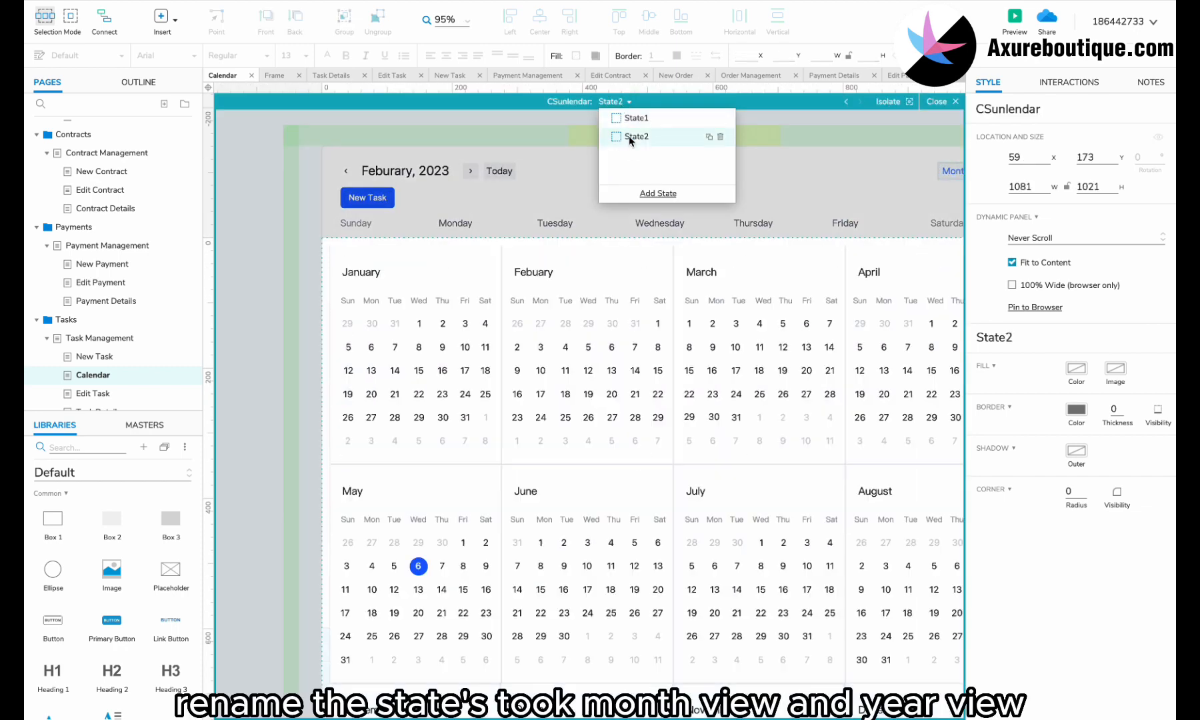
{"action": "double_click", "coordinate": [638, 120]}
Step: Name the calendar panel states 'Month view' and 'Year view'
{"action": "type", "text": "Month view"}
{"action": "double_click", "coordinate": [642, 139]}
{"action": "type", "text": "Year view"}
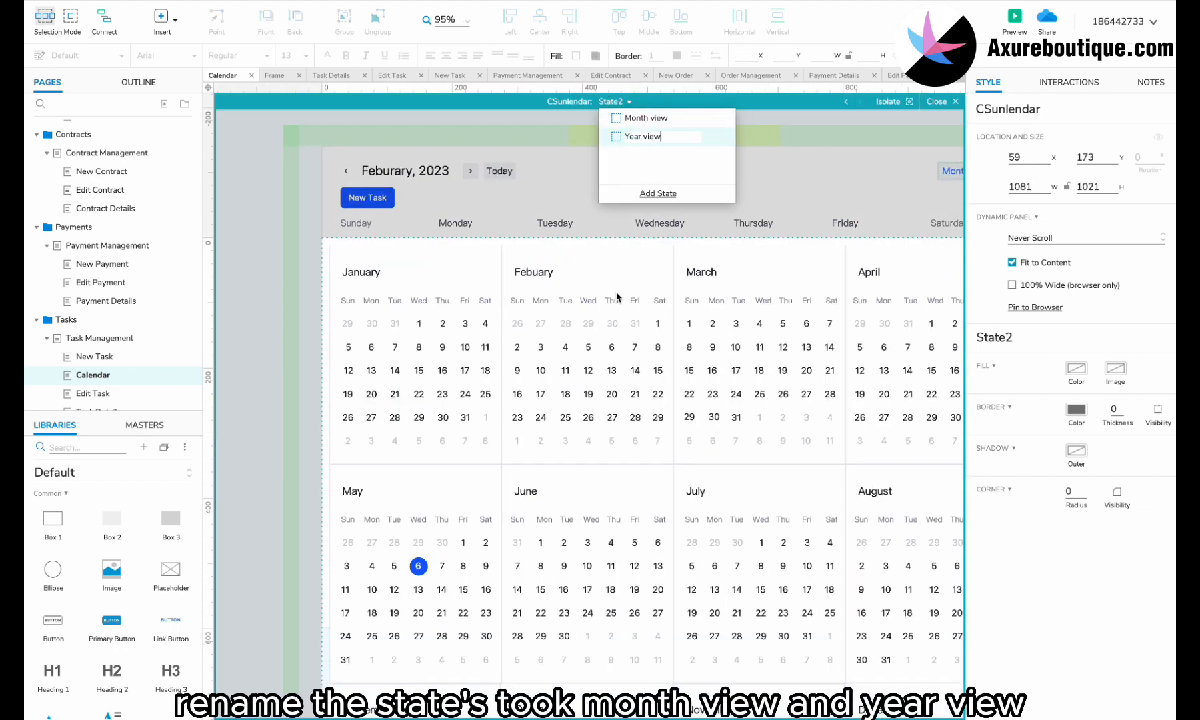
{"action": "left_click", "coordinate": [568, 342]}
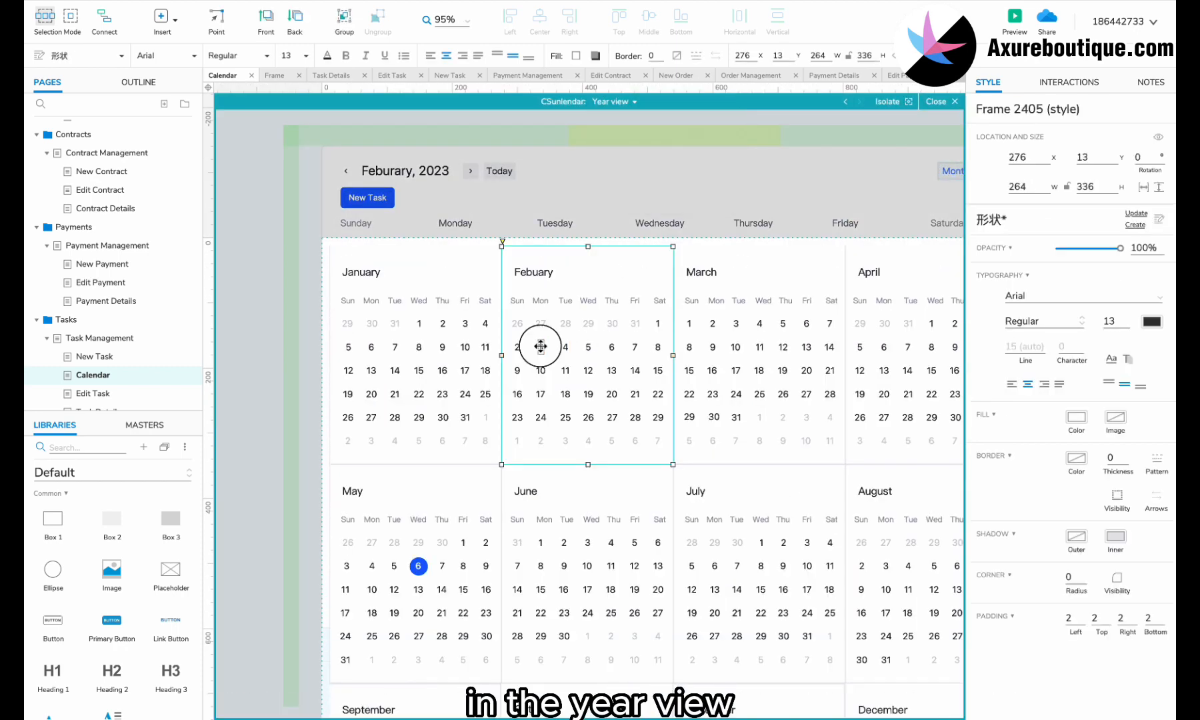
Step: Add a thin 36x6 teal indicator bar under February 3
{"action": "left_click", "coordinate": [541, 346]}
{"action": "left_click_drag", "start_coordinate": [112, 522], "coordinate": [539, 358]}
{"action": "left_click_drag", "start_coordinate": [725, 466], "coordinate": [553, 360]}
{"action": "scroll", "coordinate": [553, 360], "scroll_direction": "up", "scroll_amount": 5}
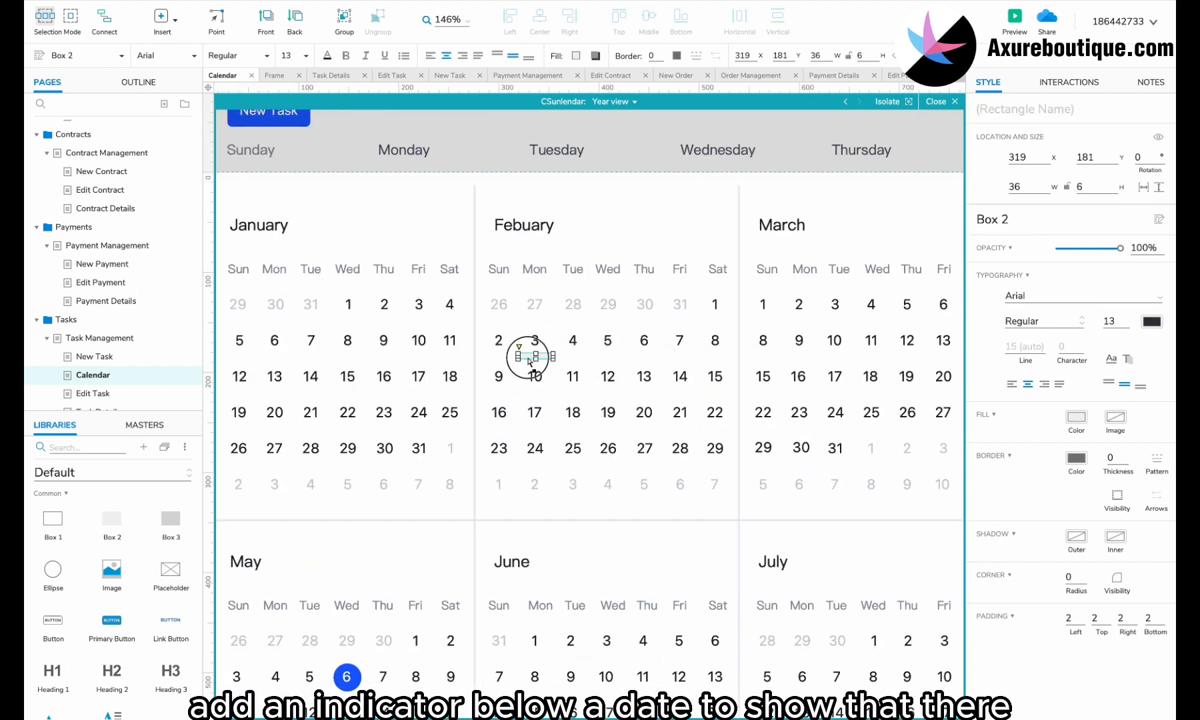
{"action": "left_click", "coordinate": [576, 56]}
{"action": "left_click", "coordinate": [657, 353]}
{"action": "left_click", "coordinate": [535, 347]}
{"action": "left_click", "coordinate": [535, 356]}
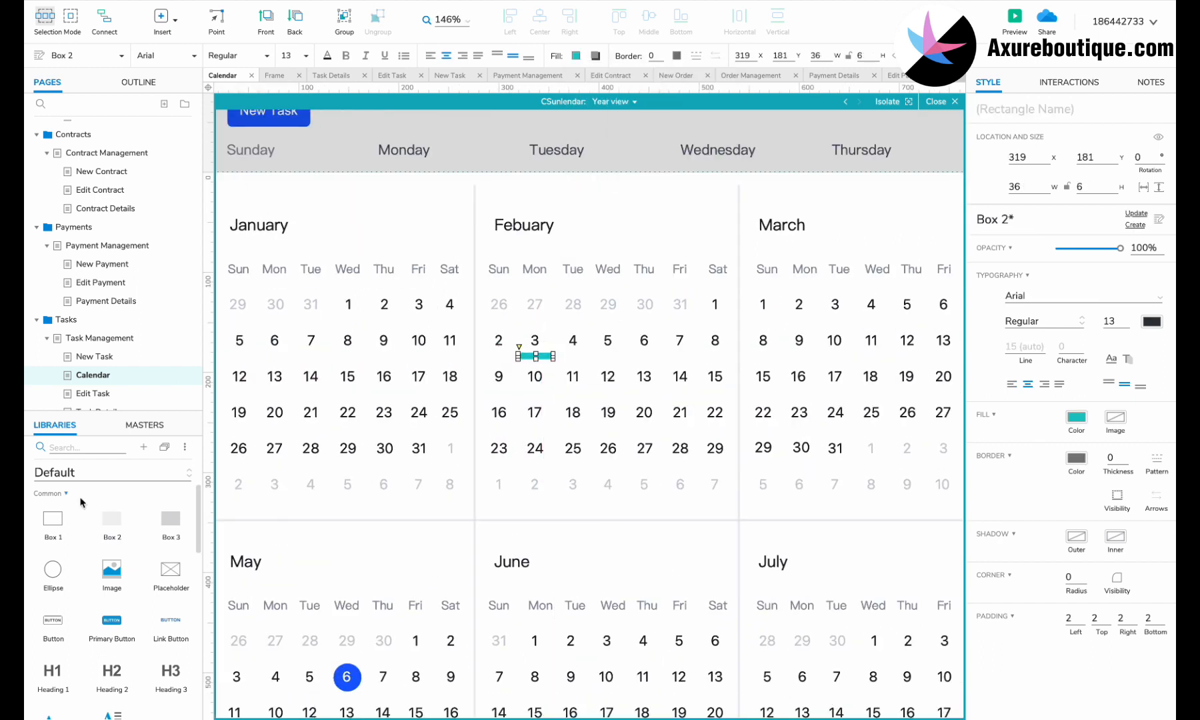
{"action": "scroll", "coordinate": [83, 503], "scroll_direction": "down", "scroll_amount": 4}
Step: Place a hot spot sized to fit over February 3
{"action": "left_click_drag", "start_coordinate": [112, 541], "coordinate": [517, 330]}
{"action": "left_click_drag", "start_coordinate": [614, 427], "coordinate": [555, 361]}
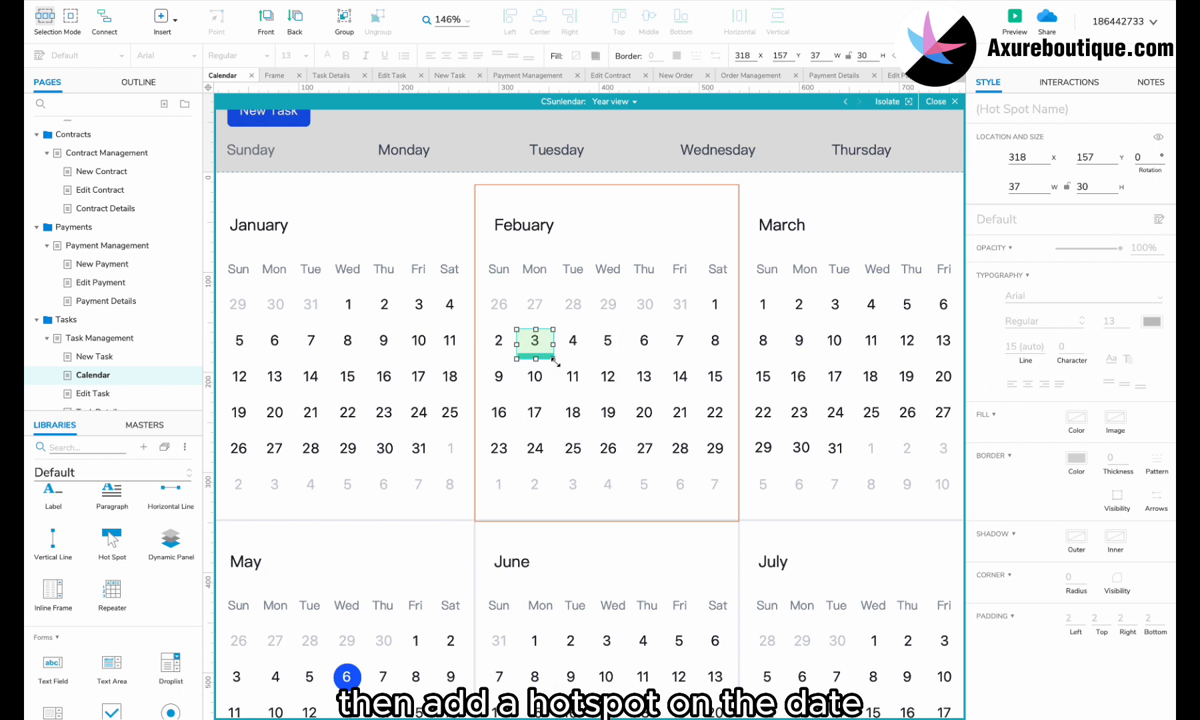
{"action": "scroll", "coordinate": [112, 526], "scroll_direction": "up", "scroll_amount": 4}
Step: Add a 180 by 112 box just below February 3
{"action": "left_click_drag", "start_coordinate": [53, 523], "coordinate": [516, 377]}
{"action": "left_click_drag", "start_coordinate": [817, 547], "coordinate": [697, 490]}
{"action": "left_click_drag", "start_coordinate": [616, 418], "coordinate": [616, 406]}
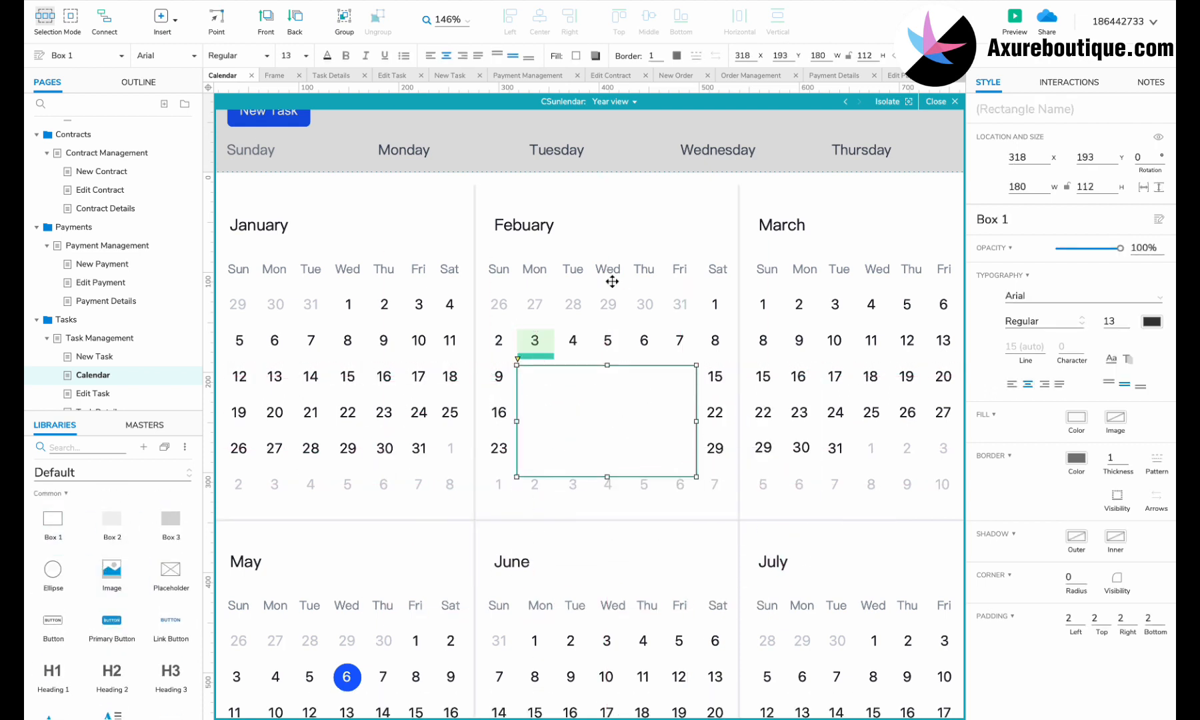
Step: Give the popup box a light grey border and add a 'February 3' heading inside it
{"action": "left_click", "coordinate": [680, 58]}
{"action": "left_click", "coordinate": [800, 163]}
{"action": "left_click", "coordinate": [575, 397]}
{"action": "left_click_drag", "start_coordinate": [171, 675], "coordinate": [528, 377]}
{"action": "double_click", "coordinate": [557, 382]}
{"action": "type", "text": "February 3"}
Step: Enlarge the popup box and place the follow-up and second task tags inside it
{"action": "left_click", "coordinate": [582, 410]}
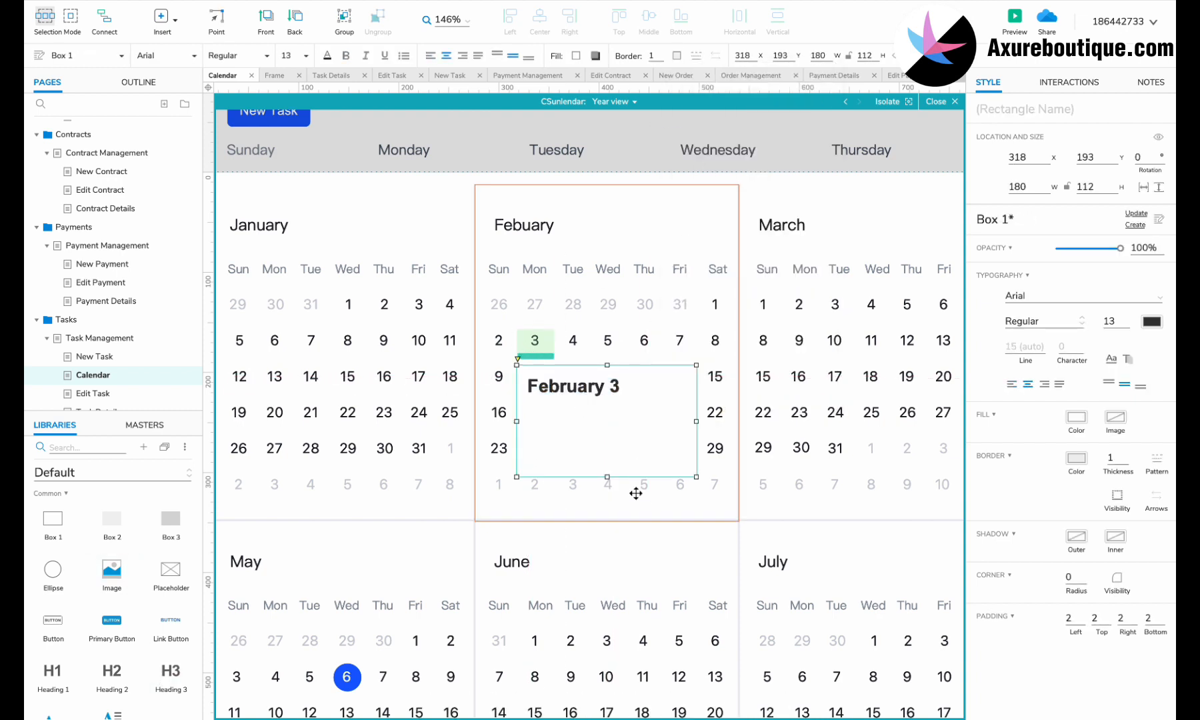
{"action": "left_click_drag", "start_coordinate": [607, 477], "coordinate": [607, 495]}
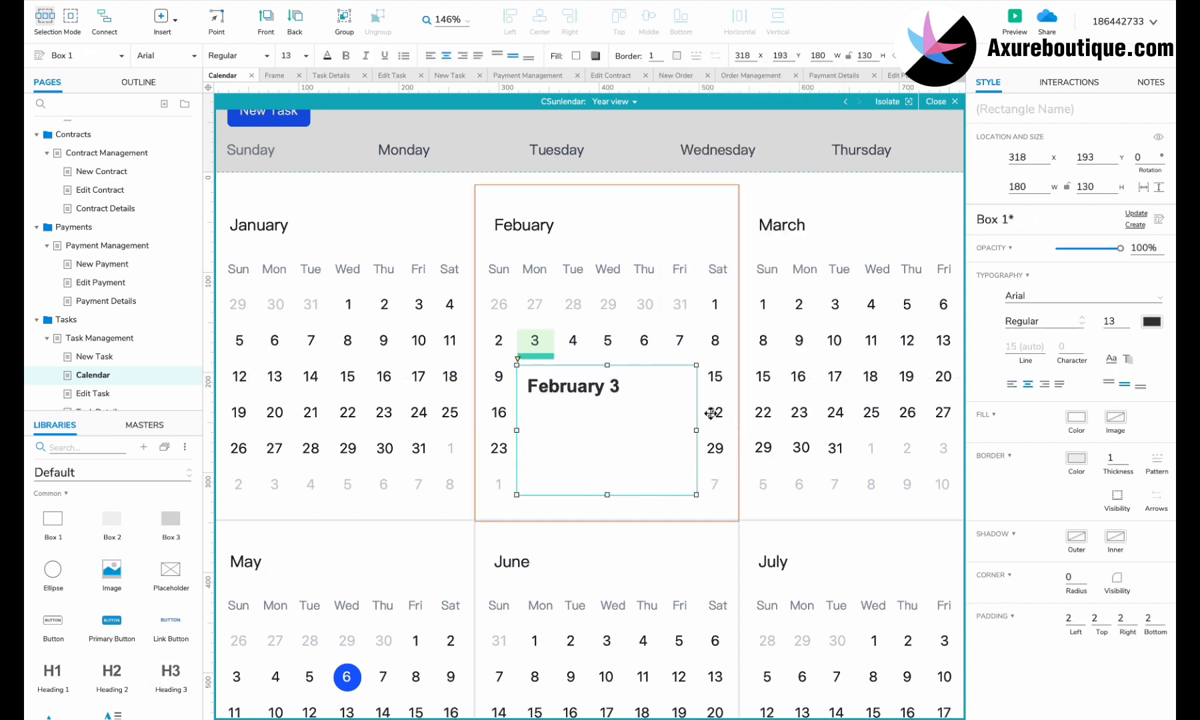
{"action": "left_click_drag", "start_coordinate": [697, 430], "coordinate": [740, 432]}
{"action": "scroll", "coordinate": [740, 431], "scroll_direction": "down", "scroll_amount": 2}
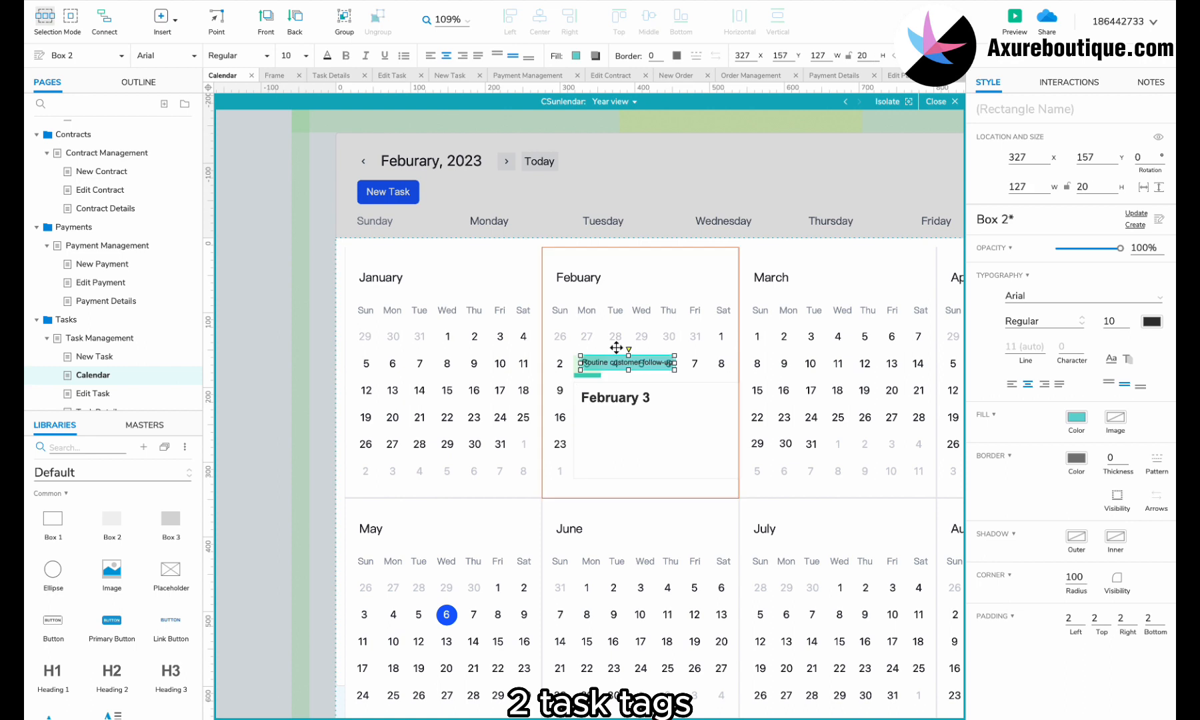
{"action": "left_click_drag", "start_coordinate": [616, 348], "coordinate": [514, 454]}
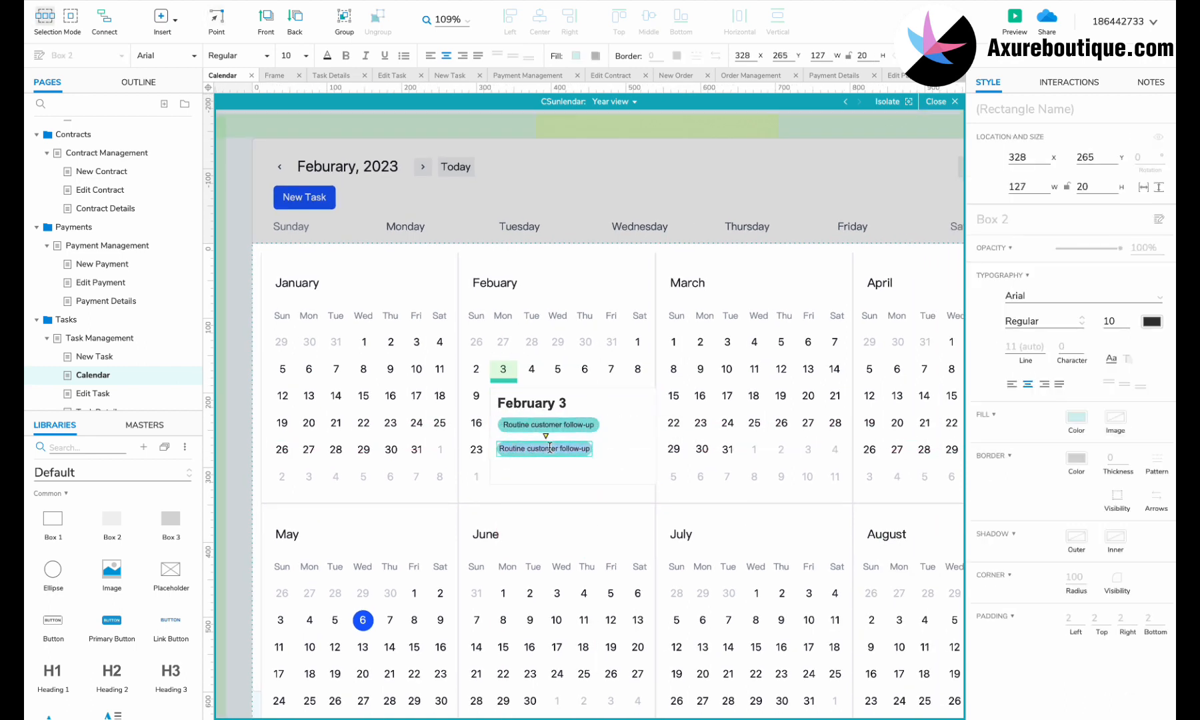
{"action": "type", "text": "ion"}
{"action": "left_click", "coordinate": [563, 455]}
Step: Add a Primary Button 'OK' at the box's right edge and a Close master icon in its corner
{"action": "left_click", "coordinate": [148, 426]}
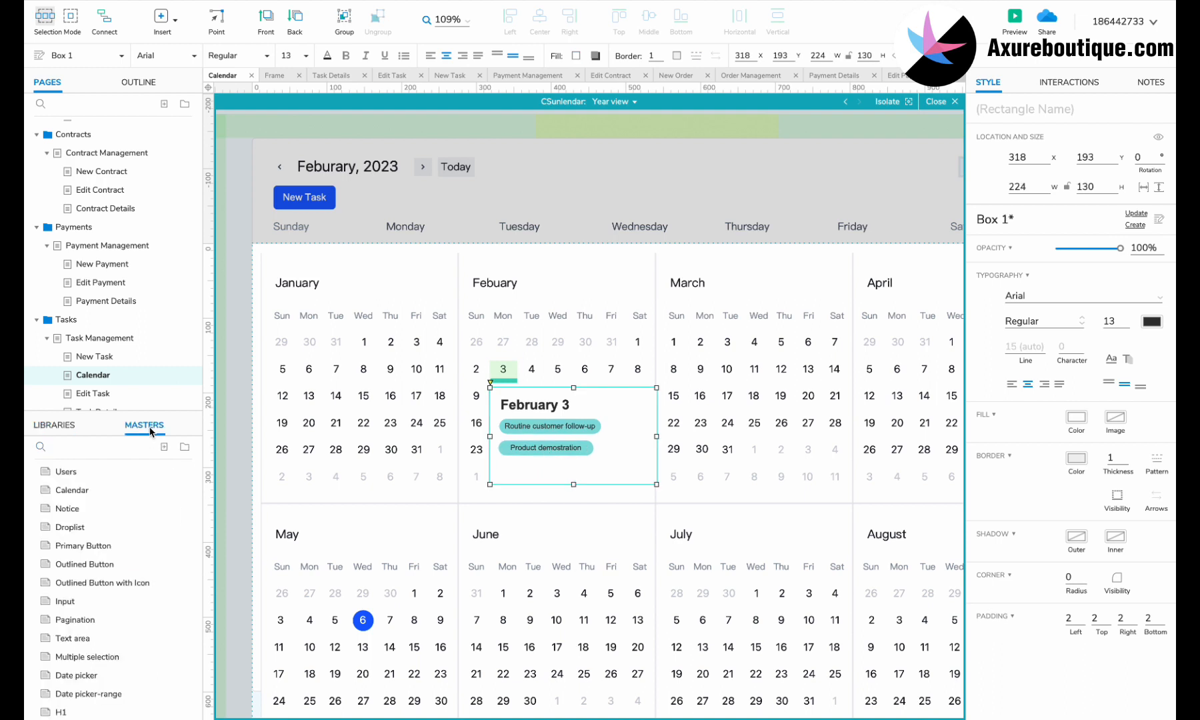
{"action": "scroll", "coordinate": [108, 595], "scroll_direction": "down", "scroll_amount": 3}
{"action": "scroll", "coordinate": [107, 594], "scroll_direction": "up", "scroll_amount": 2}
{"action": "left_click_drag", "start_coordinate": [90, 518], "coordinate": [580, 484]}
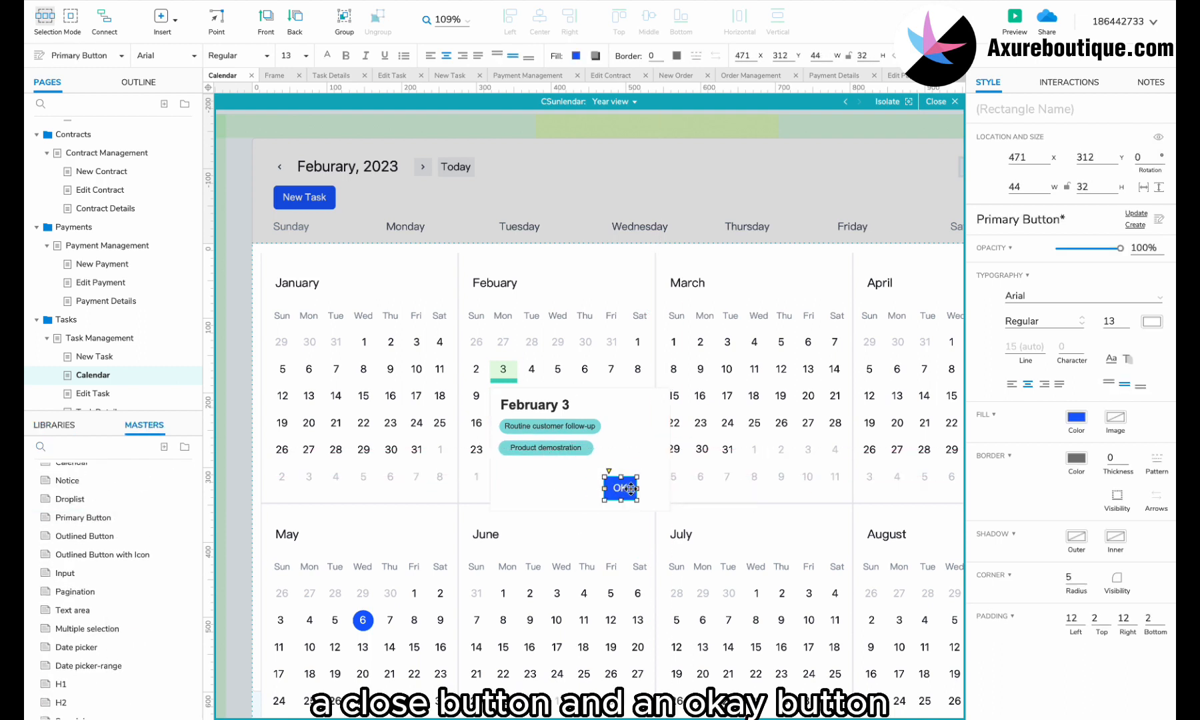
{"action": "left_click_drag", "start_coordinate": [631, 489], "coordinate": [638, 491]}
{"action": "left_click", "coordinate": [88, 449]}
{"action": "type", "text": "cl"}
{"action": "left_click_drag", "start_coordinate": [78, 490], "coordinate": [653, 404]}
Step: Select the box, heading and both tags and turn them into a dynamic panel
{"action": "left_click", "coordinate": [616, 407]}
{"action": "left_click", "coordinate": [550, 405], "text": "shift"}
{"action": "left_click", "coordinate": [550, 427], "text": "shift"}
{"action": "left_click", "coordinate": [551, 457], "text": "shift"}
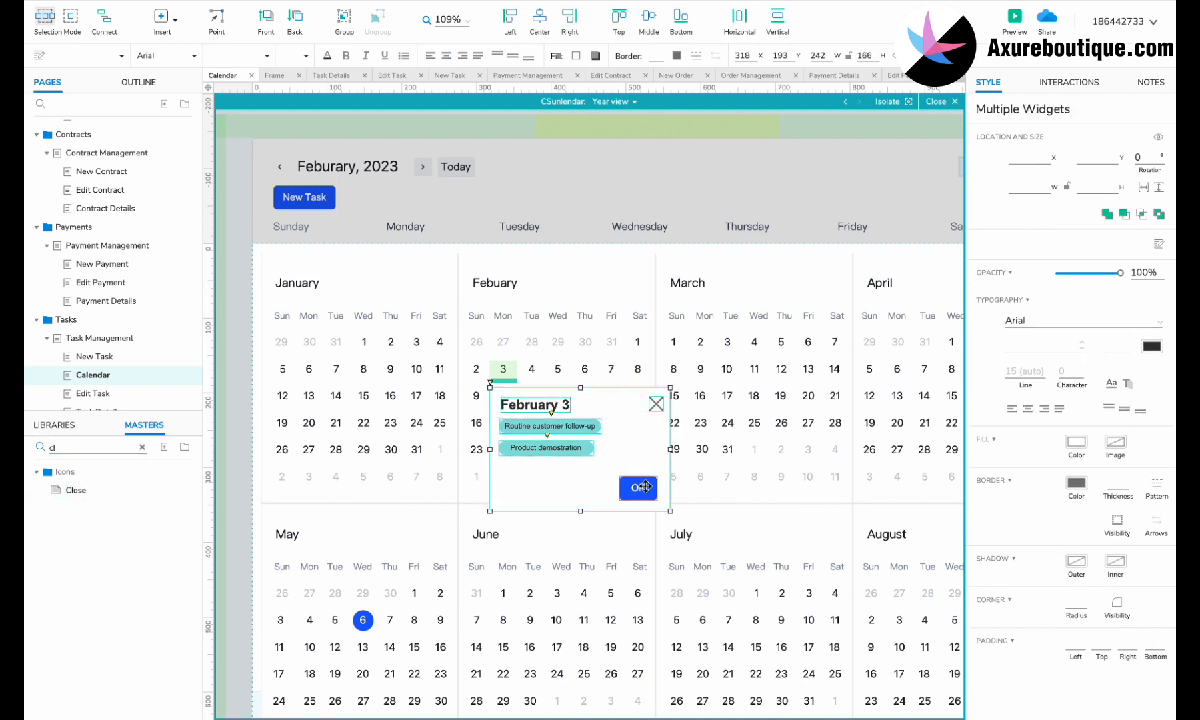
{"action": "right_click", "coordinate": [644, 487]}
{"action": "left_click", "coordinate": [655, 634]}
{"action": "left_click", "coordinate": [505, 370]}
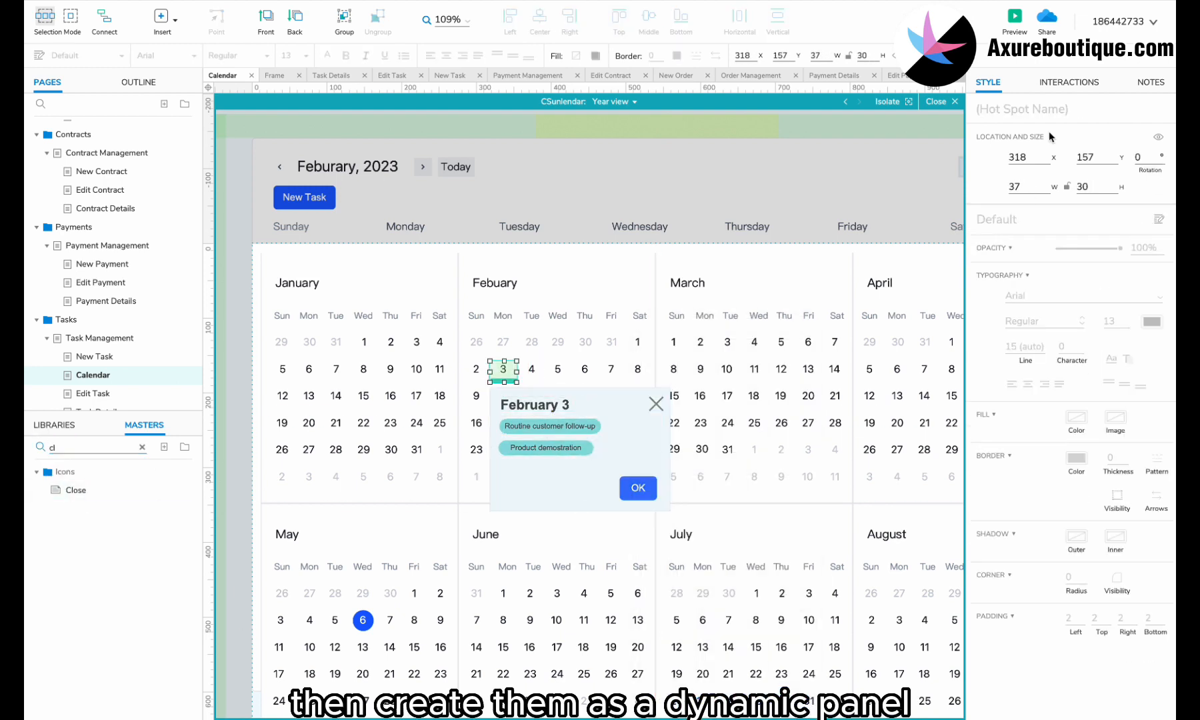
Step: Start a Click or Tap Show/Hide interaction on the February 3 hot spot
{"action": "left_click", "coordinate": [1066, 83]}
{"action": "left_click", "coordinate": [1050, 162]}
{"action": "left_click", "coordinate": [1030, 200]}
{"action": "left_click", "coordinate": [1019, 332]}
{"action": "scroll", "coordinate": [1021, 378], "scroll_direction": "down", "scroll_amount": 10}
{"action": "left_click", "coordinate": [533, 370]}
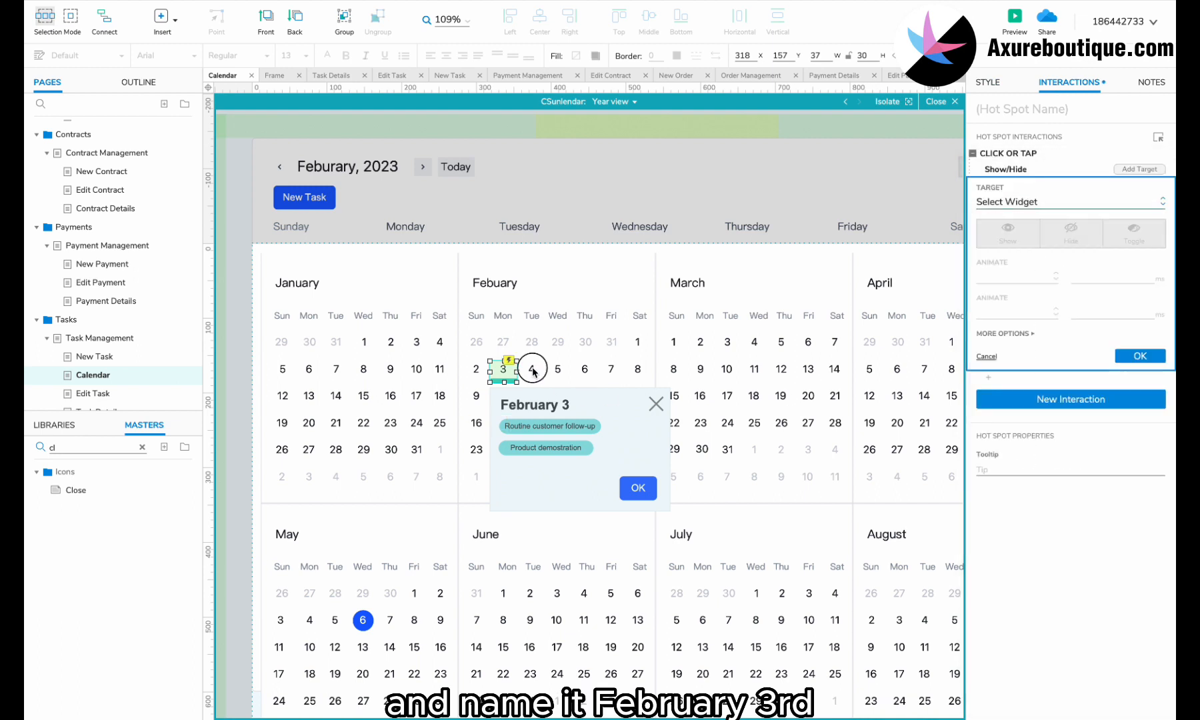
{"action": "left_click", "coordinate": [549, 409]}
{"action": "double_click", "coordinate": [549, 408]}
{"action": "key", "text": "Escape"}
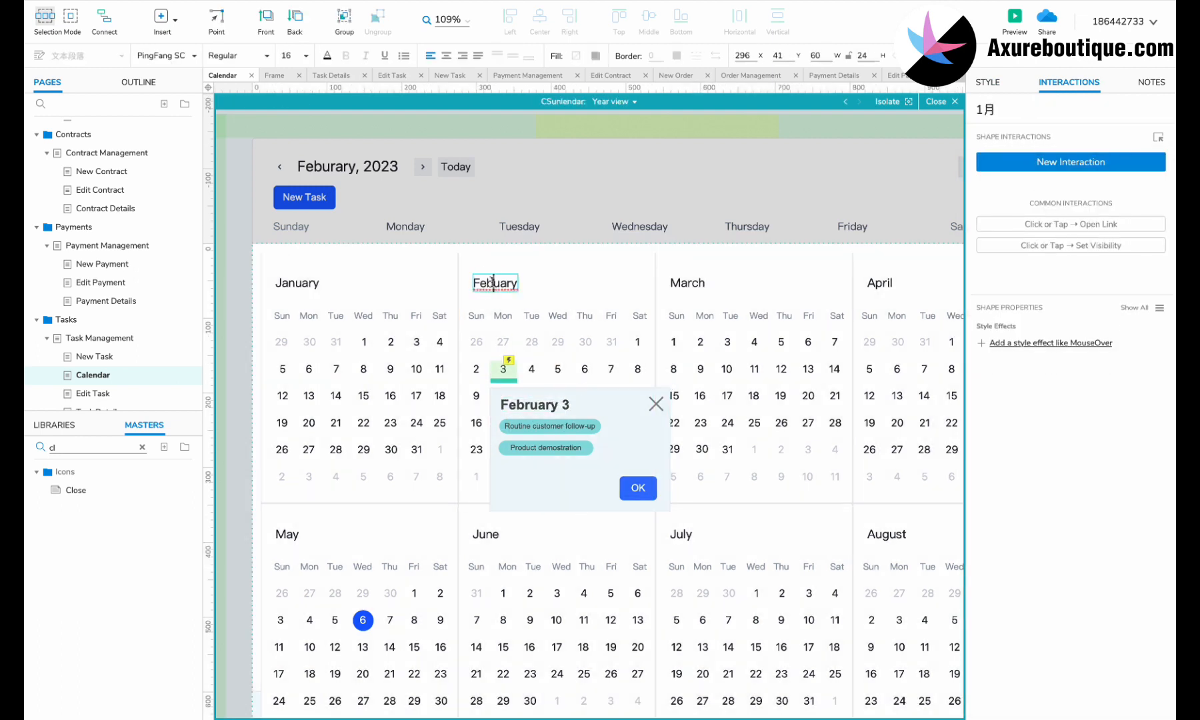
Step: Set the hot spot's Show action to target the February 3 popup panel
{"action": "left_click", "coordinate": [504, 370]}
{"action": "left_click", "coordinate": [1033, 184]}
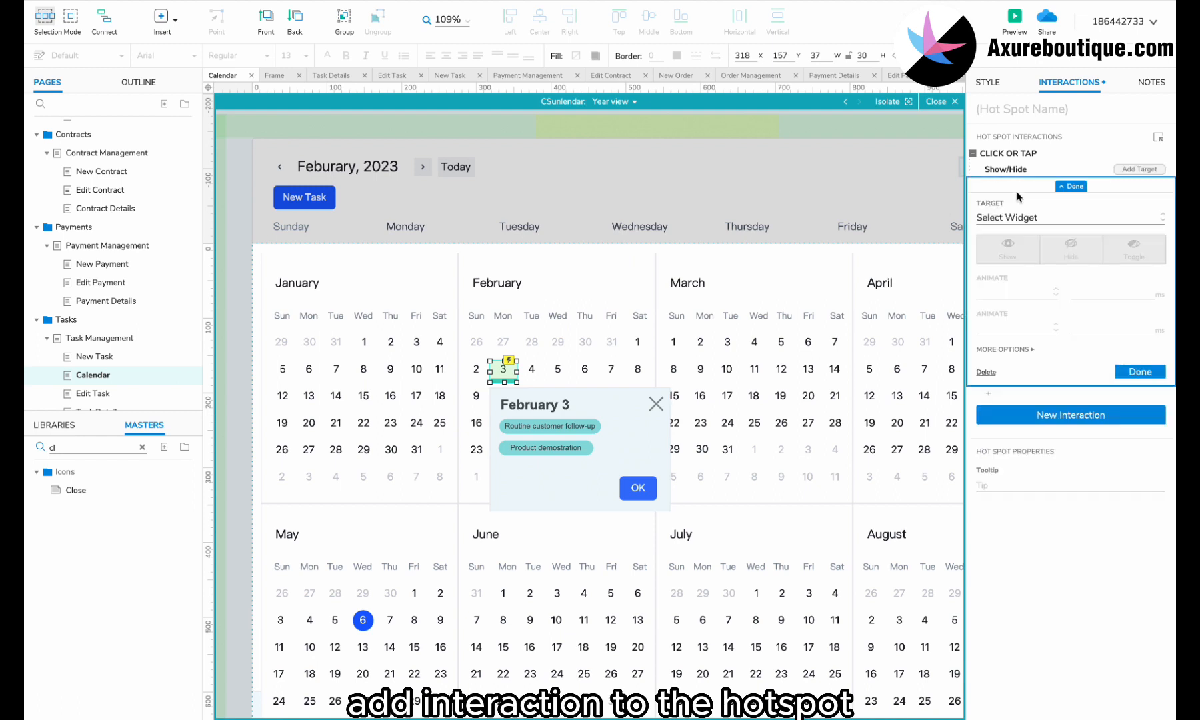
{"action": "left_click", "coordinate": [1013, 218]}
{"action": "type", "text": "feb"}
{"action": "left_click", "coordinate": [1048, 295]}
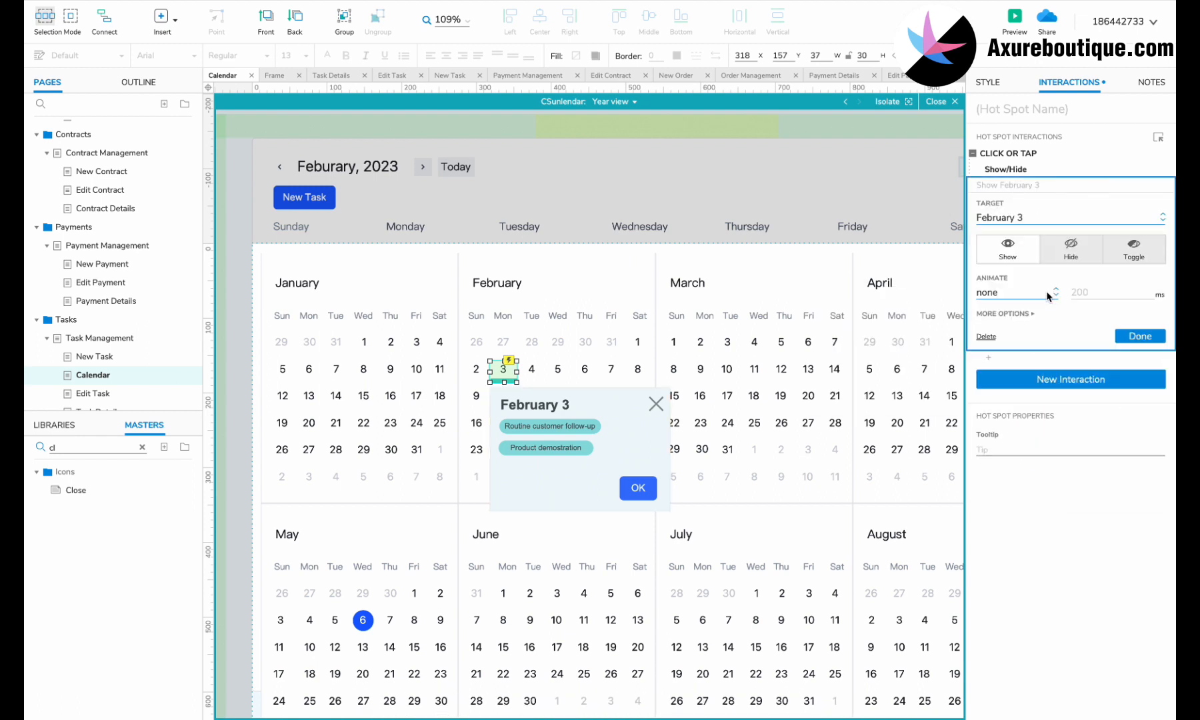
{"action": "left_click", "coordinate": [1014, 312]}
{"action": "left_click", "coordinate": [1131, 384]}
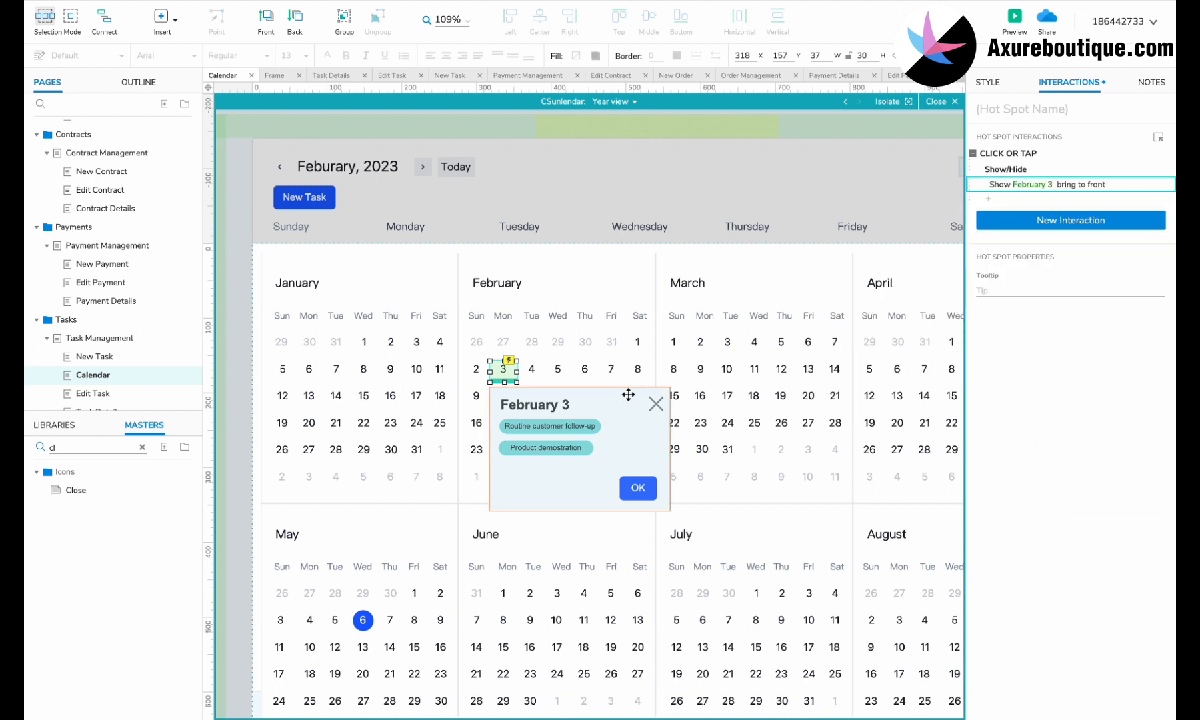
Step: Make the popup's OK button hide the February 3 panel on click
{"action": "double_click", "coordinate": [651, 419]}
{"action": "left_click", "coordinate": [638, 488]}
{"action": "left_click", "coordinate": [1014, 162]}
{"action": "left_click", "coordinate": [1002, 202]}
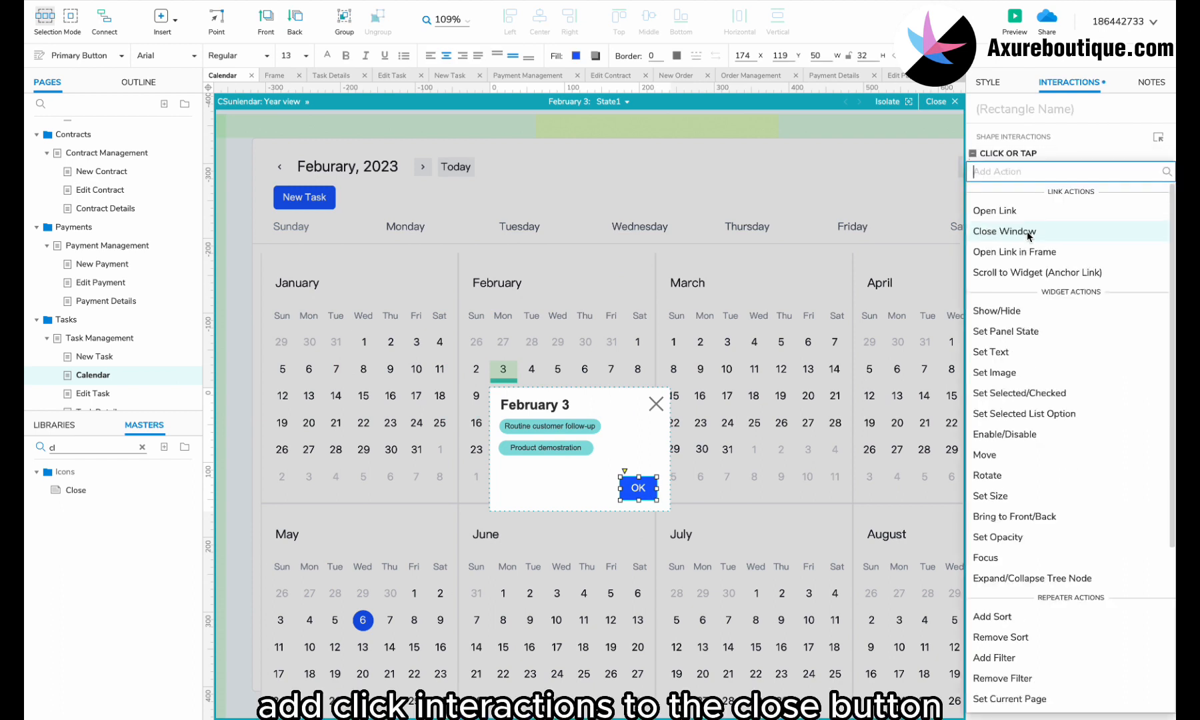
{"action": "left_click", "coordinate": [1000, 311]}
{"action": "type", "text": "feb"}
{"action": "left_click", "coordinate": [1040, 279]}
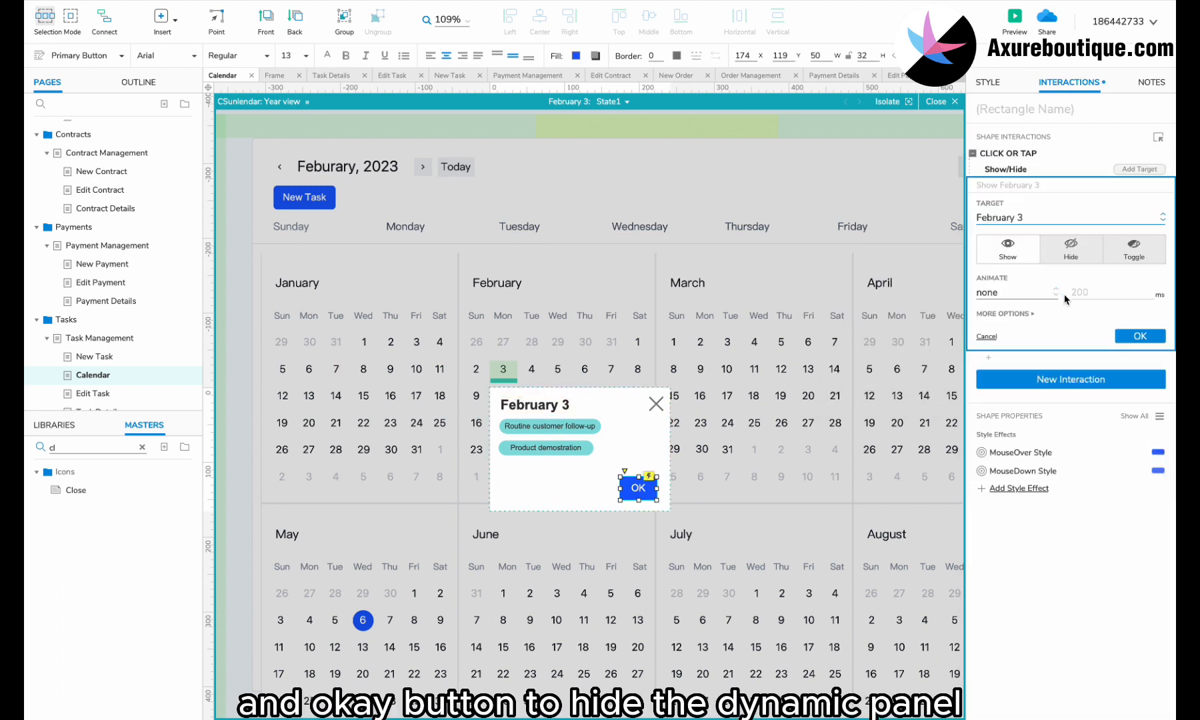
{"action": "left_click", "coordinate": [1075, 260]}
{"action": "left_click", "coordinate": [1140, 336]}
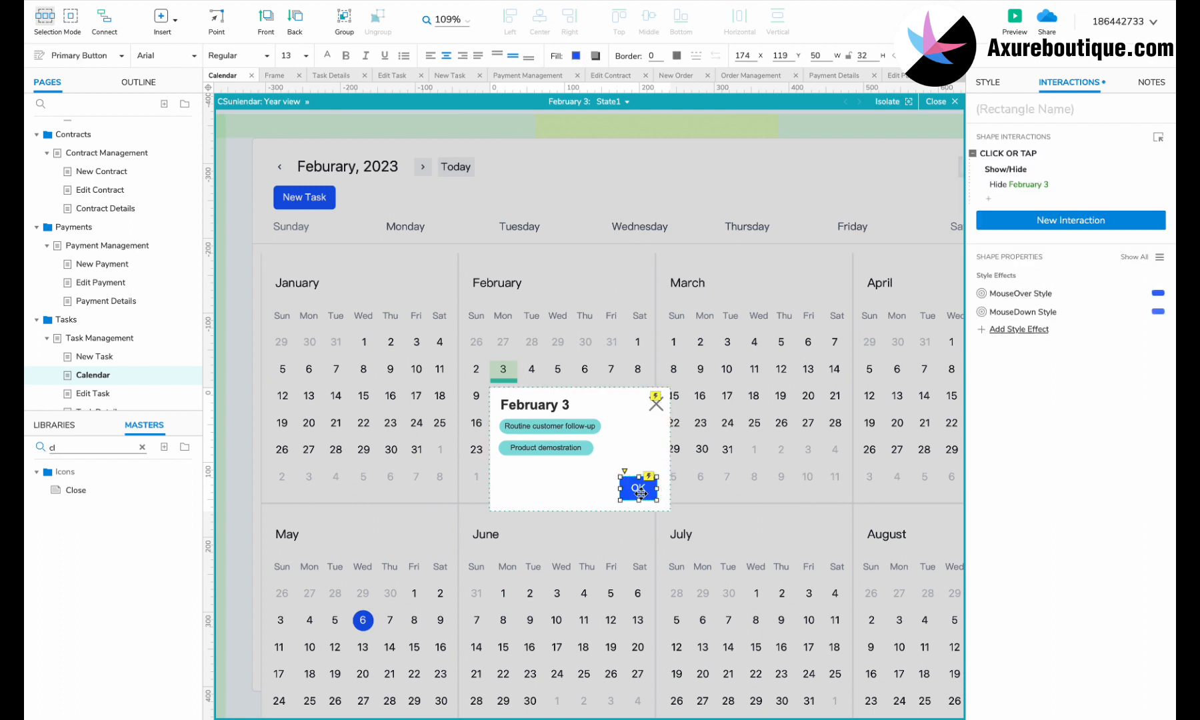
Step: Set the February 3 popup panel to start hidden
{"action": "double_click", "coordinate": [742, 462]}
{"action": "scroll", "coordinate": [740, 457], "scroll_direction": "right", "scroll_amount": 4}
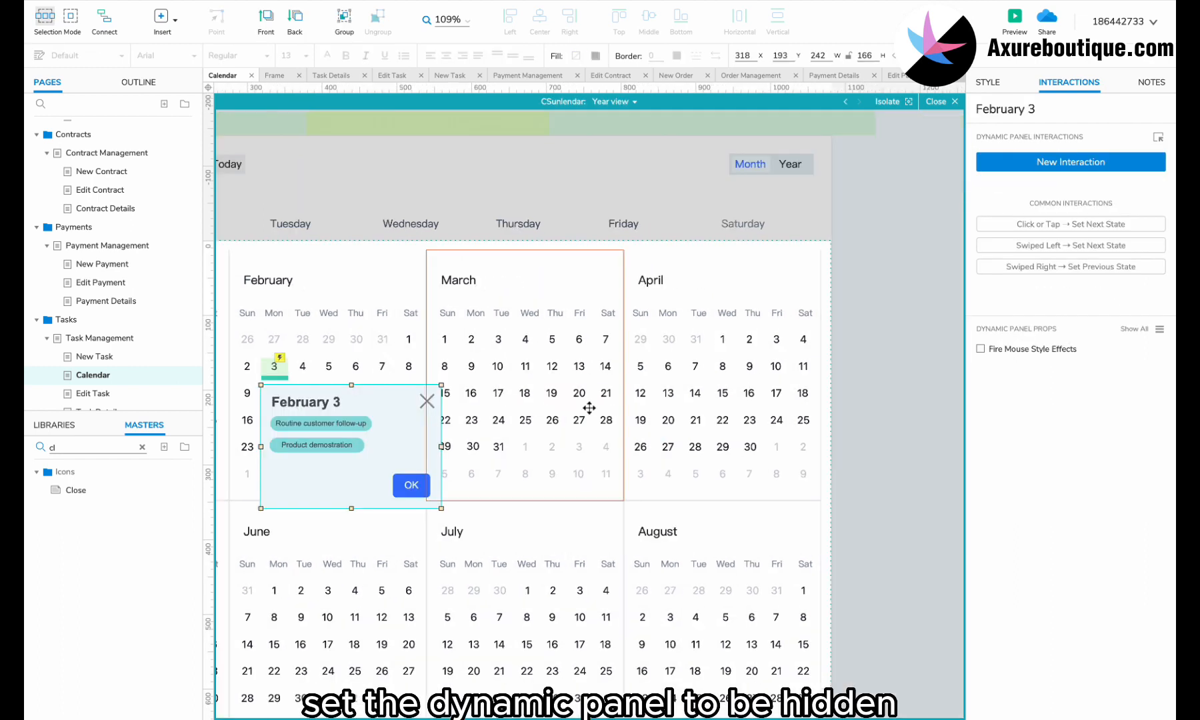
{"action": "right_click", "coordinate": [351, 440]}
{"action": "left_click", "coordinate": [391, 433]}
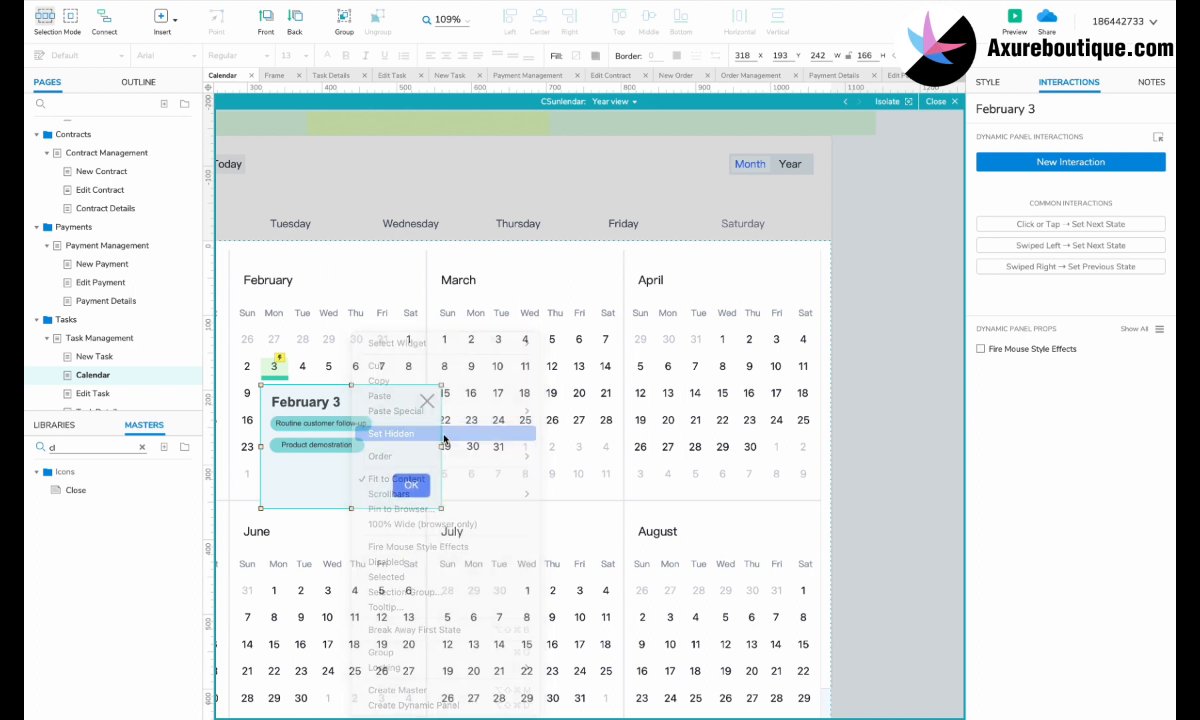
Step: Duplicate the hot spot, popup and date marker bar onto March 16
{"action": "left_click_drag", "start_coordinate": [338, 415], "coordinate": [493, 423]}
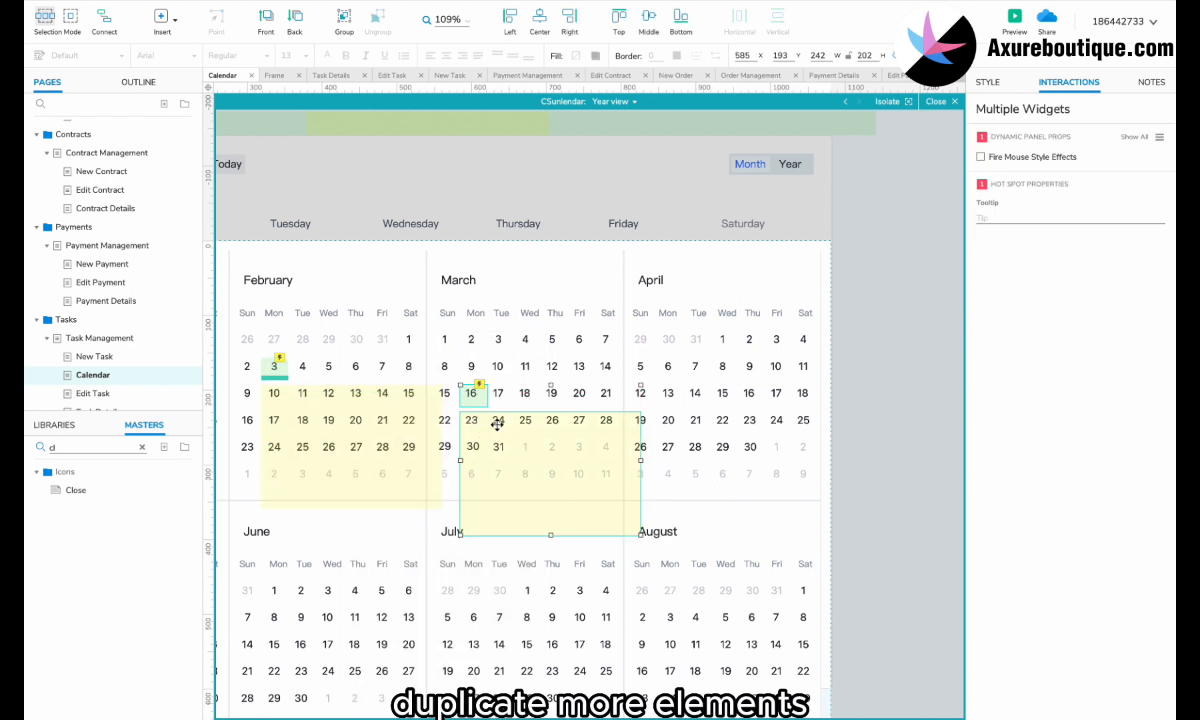
{"action": "left_click", "coordinate": [273, 377]}
{"action": "left_click_drag", "start_coordinate": [275, 385], "coordinate": [467, 405]}
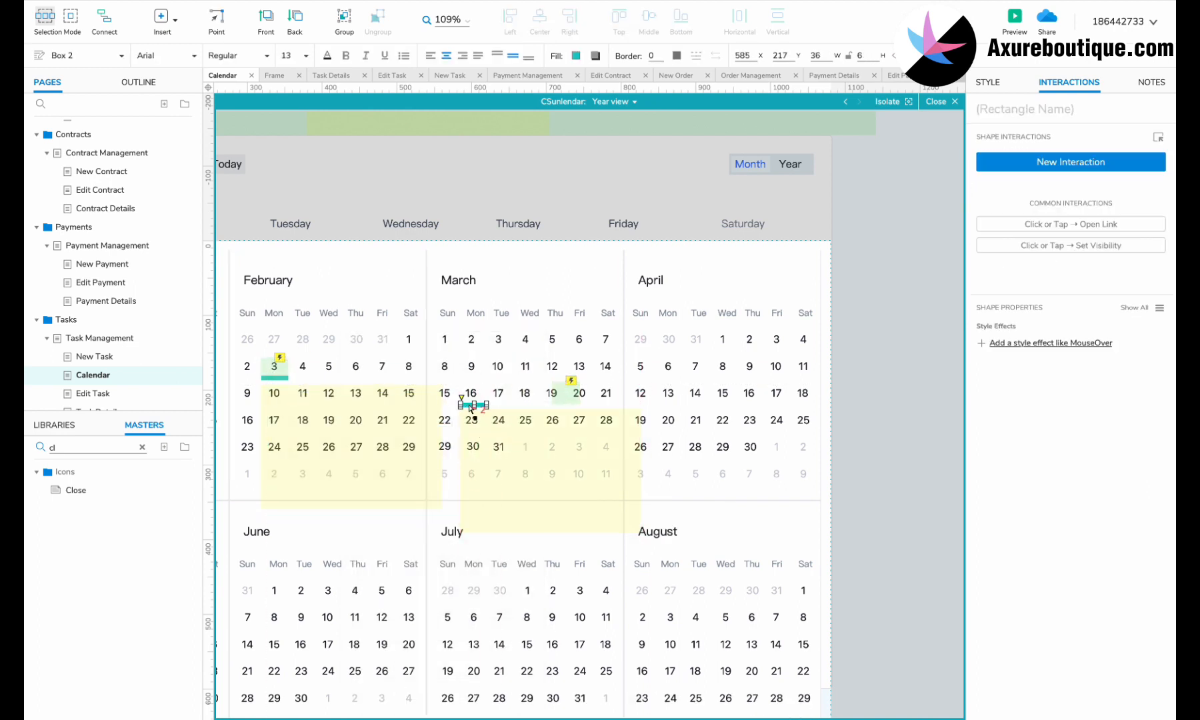
{"action": "left_click_drag", "start_coordinate": [565, 395], "coordinate": [475, 407]}
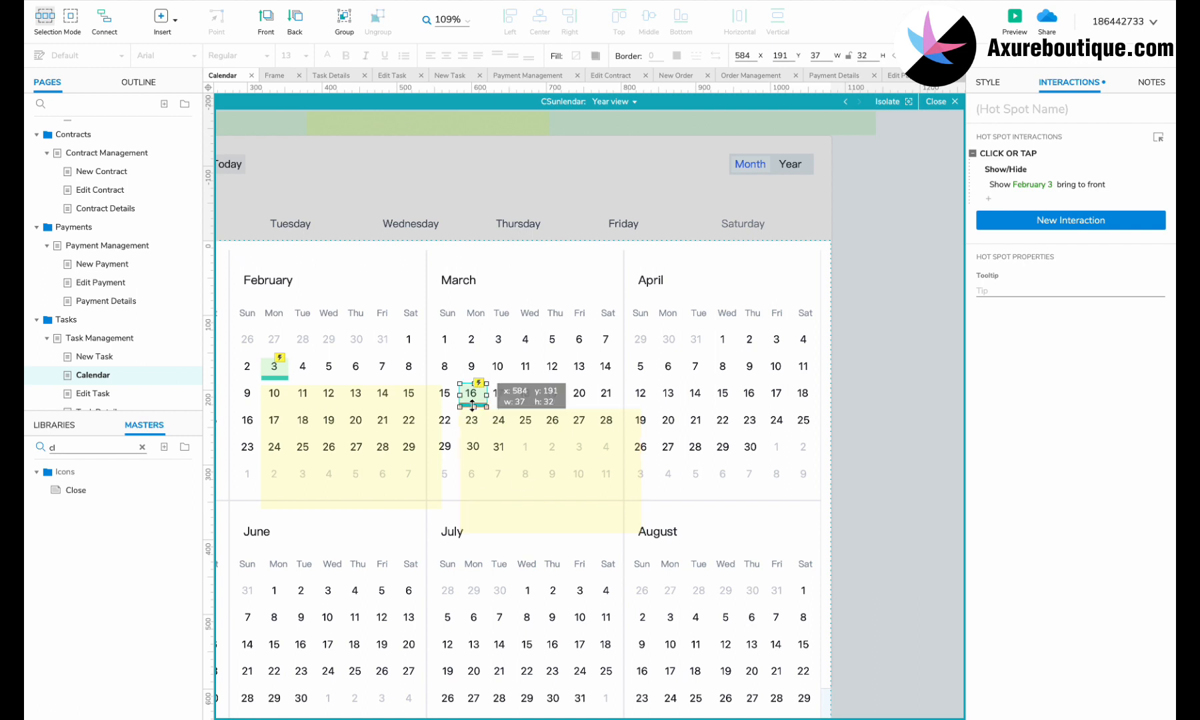
Step: Copy the marker bar under July 11, then return from the calendar to the page
{"action": "left_click", "coordinate": [476, 405]}
{"action": "key", "text": "super+c"}
{"action": "key", "text": "super+v"}
{"action": "scroll", "coordinate": [536, 397], "scroll_direction": "down", "scroll_amount": 3}
{"action": "left_click_drag", "start_coordinate": [480, 321], "coordinate": [607, 530]}
{"action": "left_click", "coordinate": [490, 336]}
{"action": "left_click", "coordinate": [479, 306], "text": "shift"}
{"action": "scroll", "coordinate": [608, 530], "scroll_direction": "down", "scroll_amount": 5}
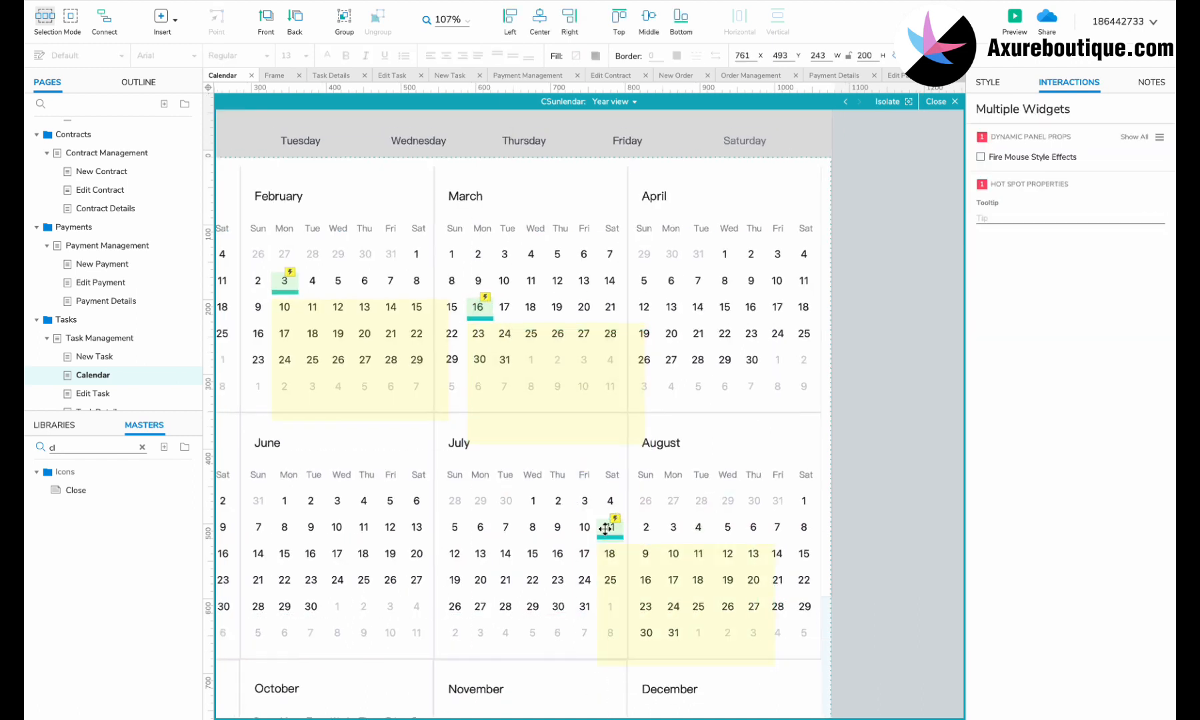
{"action": "double_click", "coordinate": [643, 171]}
{"action": "left_click", "coordinate": [494, 260]}
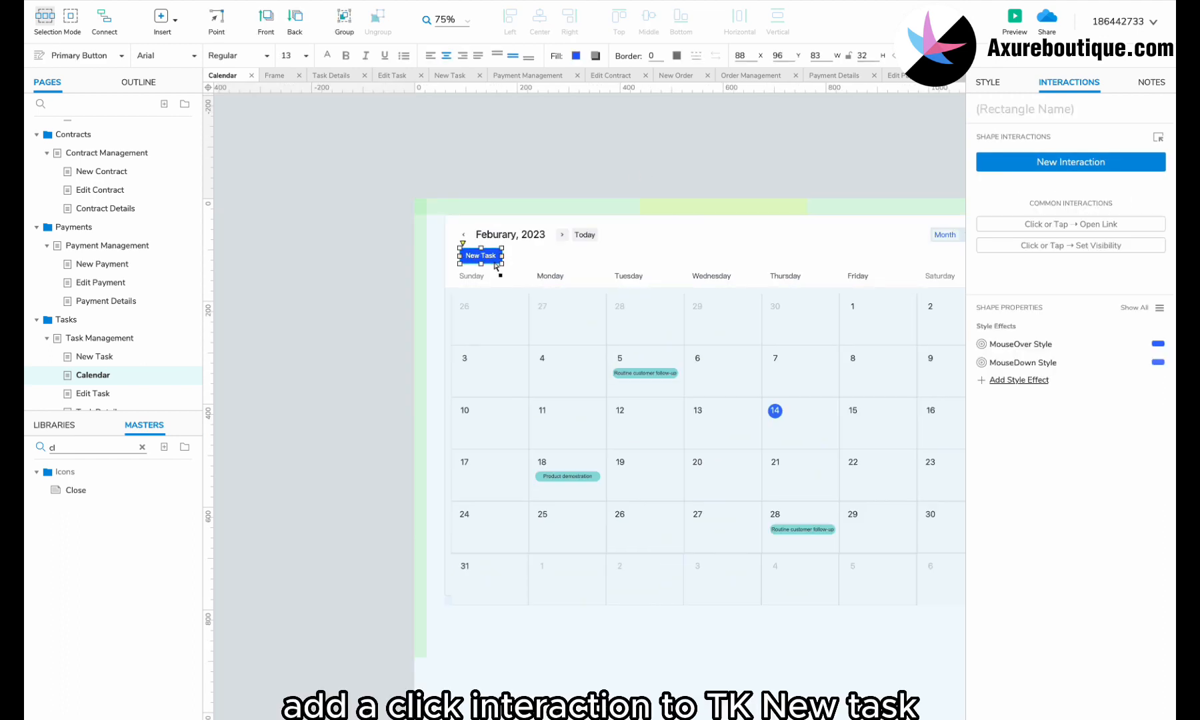
Step: Make the New Task button open the New Task page on click
{"action": "left_click", "coordinate": [1042, 162]}
{"action": "left_click", "coordinate": [1018, 201]}
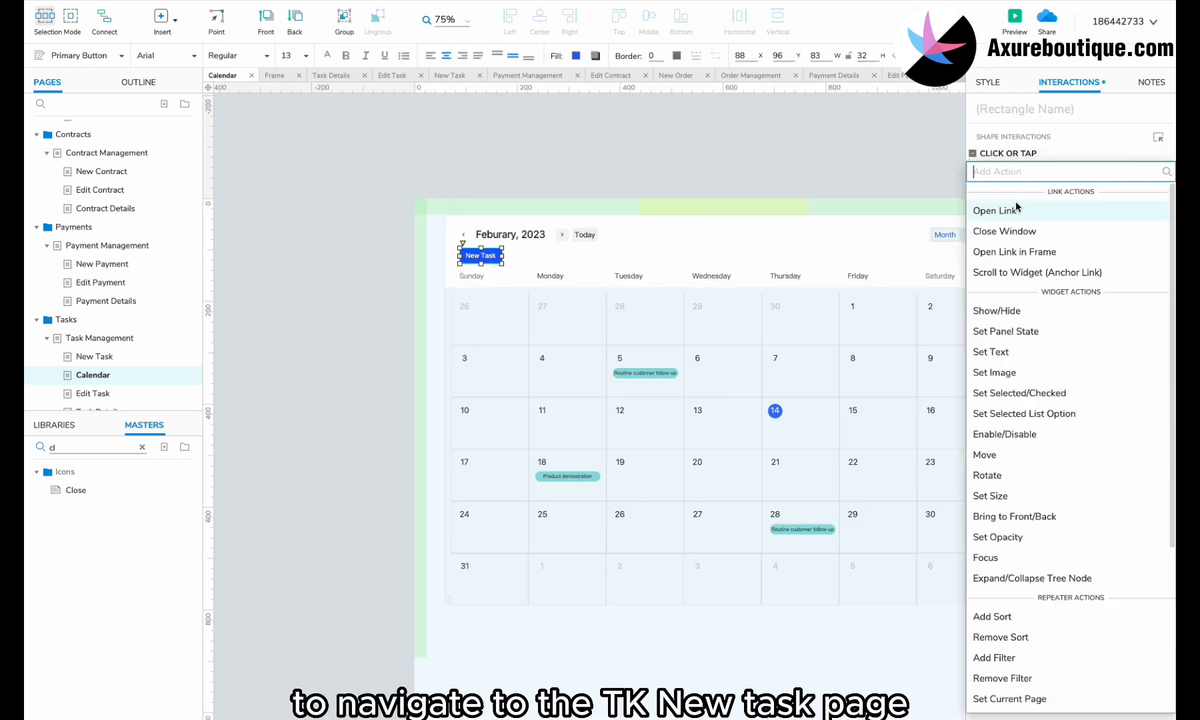
{"action": "left_click", "coordinate": [1018, 208]}
{"action": "type", "text": "tas"}
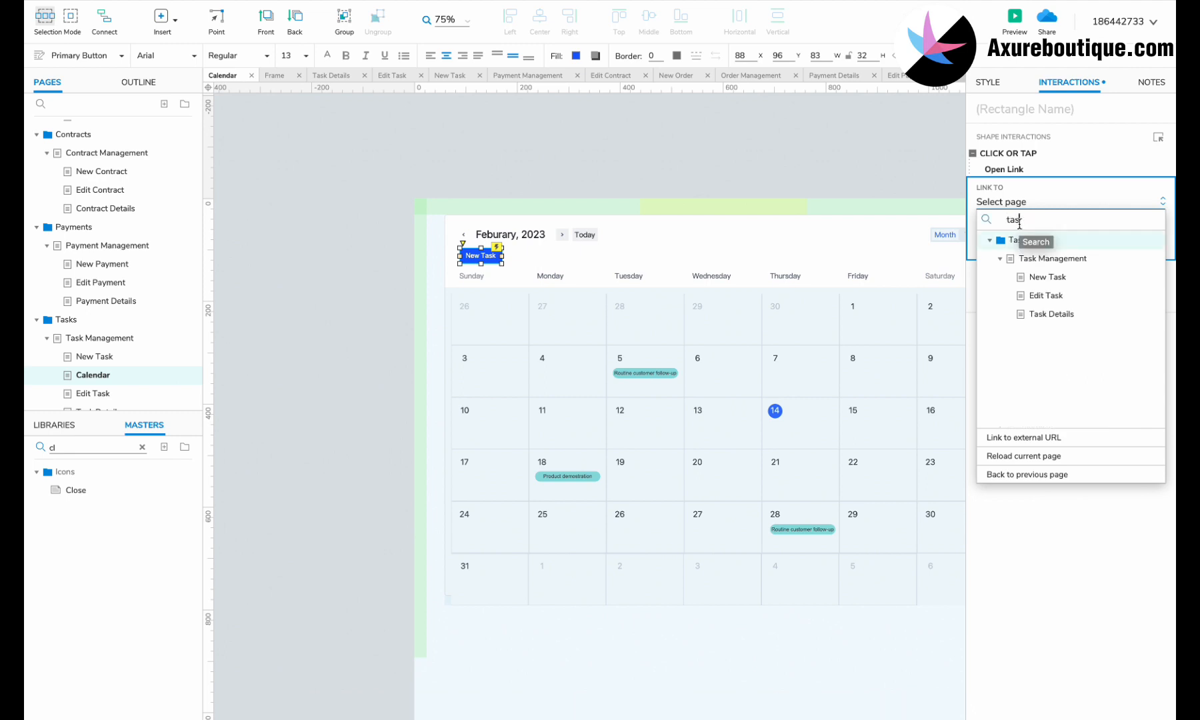
{"action": "left_click", "coordinate": [1046, 277]}
{"action": "left_click", "coordinate": [1145, 264]}
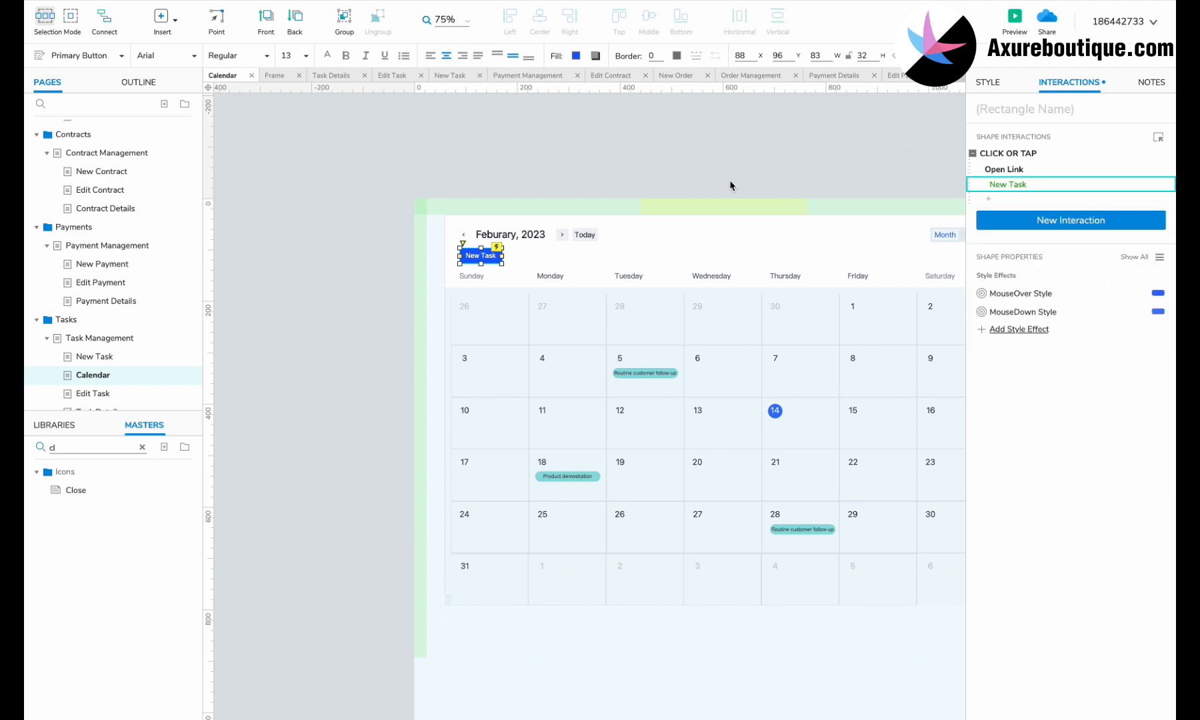
Step: In the calendar's month view, link the day 5 task label to the Task Details page
{"action": "left_click", "coordinate": [730, 183]}
{"action": "left_click", "coordinate": [661, 370]}
{"action": "double_click", "coordinate": [661, 371]}
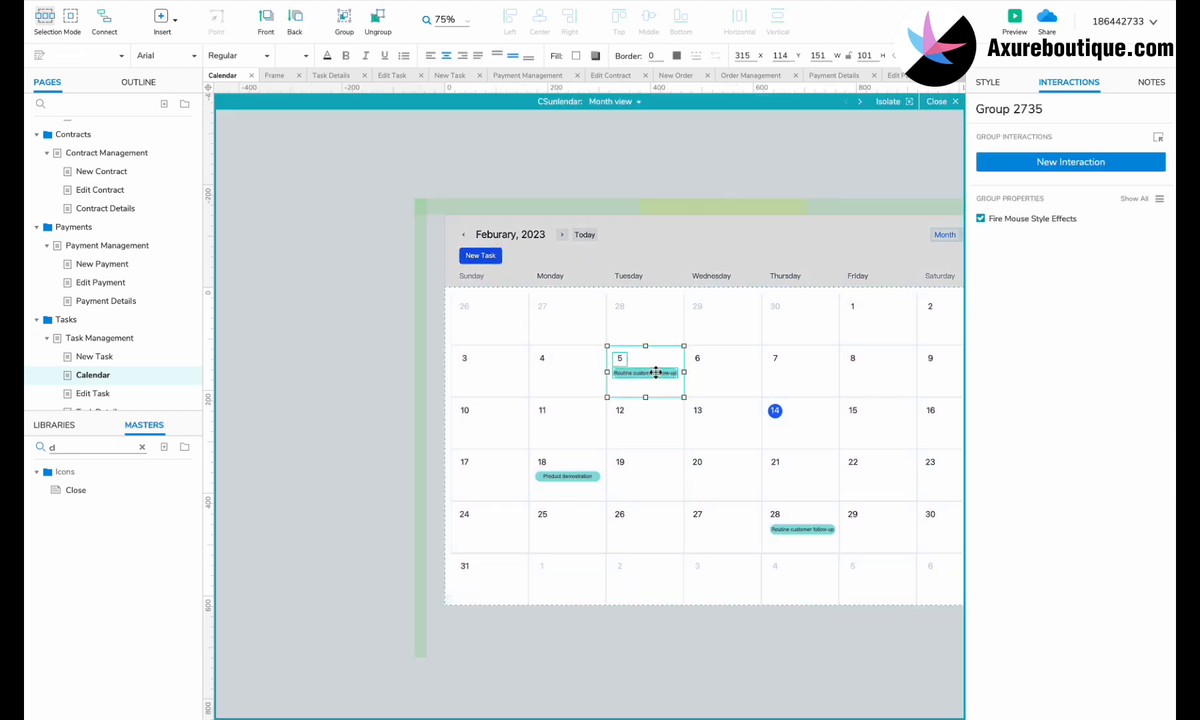
{"action": "left_click", "coordinate": [650, 372]}
{"action": "left_click", "coordinate": [1034, 162]}
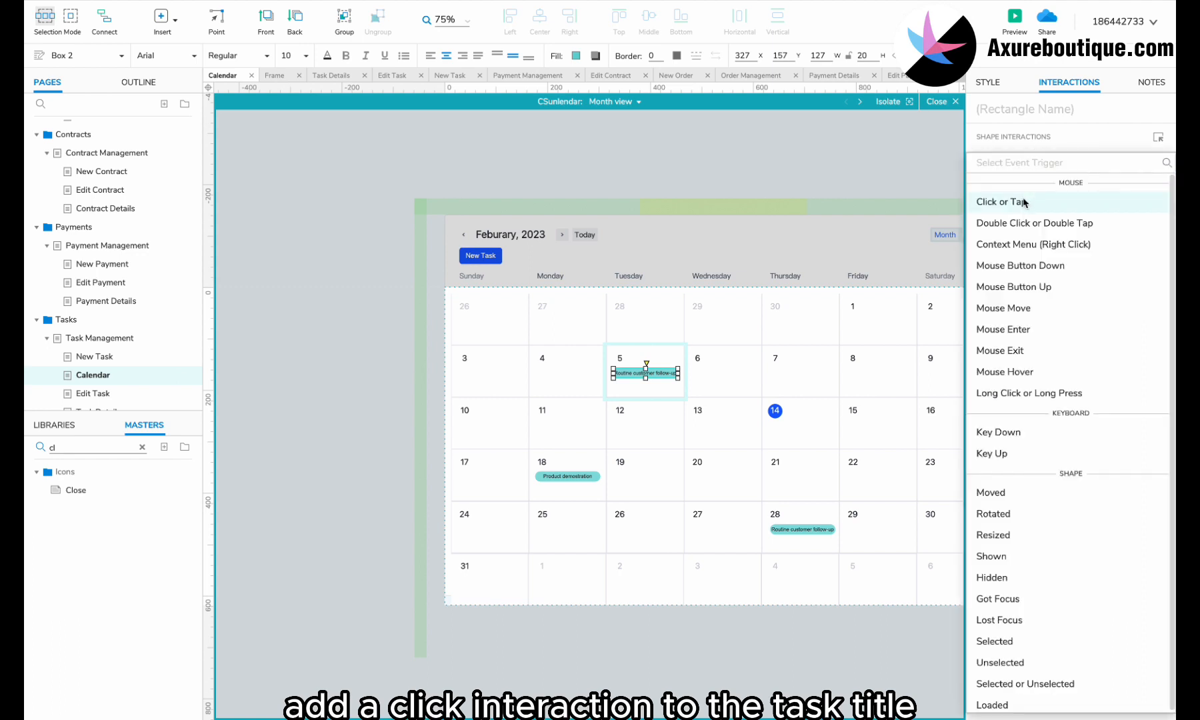
{"action": "left_click", "coordinate": [1025, 199]}
{"action": "left_click", "coordinate": [1022, 212]}
{"action": "type", "text": "task"}
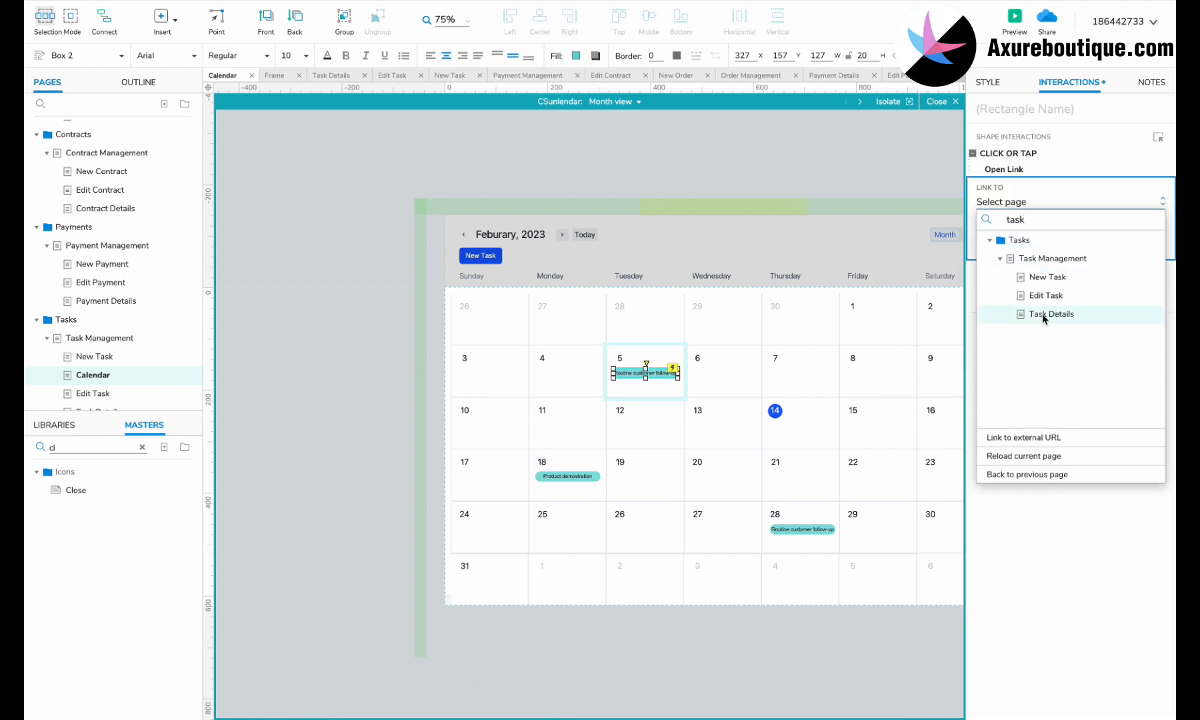
{"action": "left_click", "coordinate": [1047, 314]}
{"action": "left_click", "coordinate": [1139, 261]}
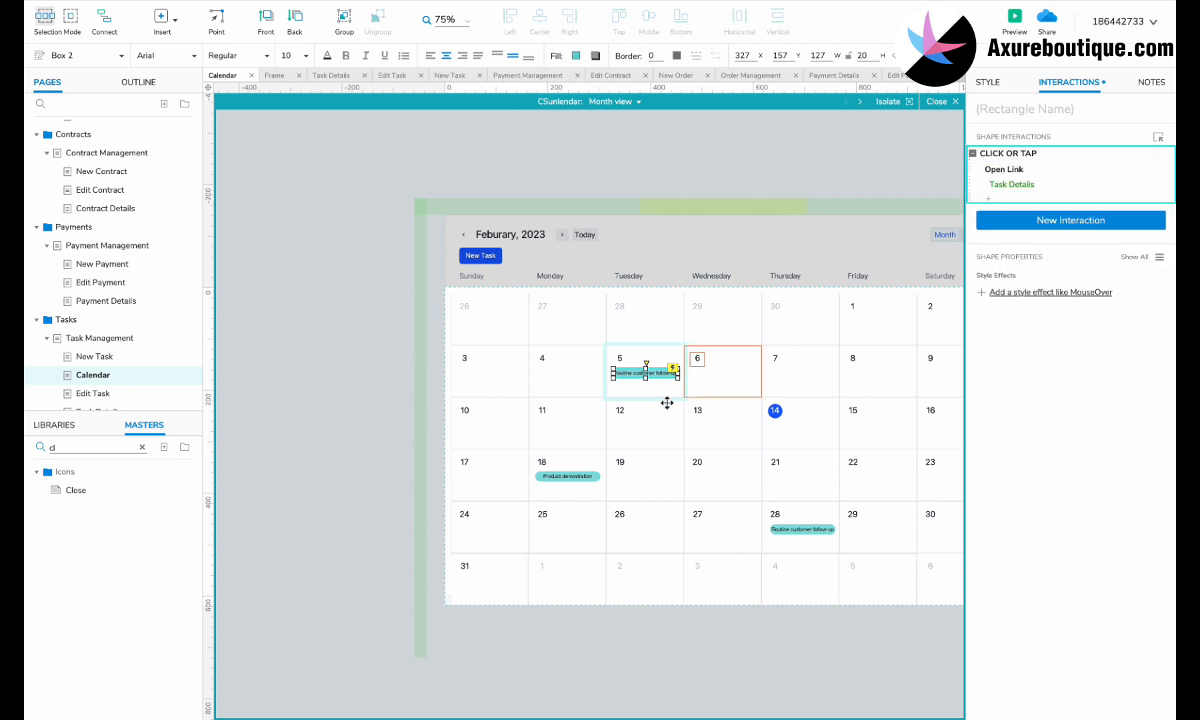
Step: Select the day 18 Product demonstration and day 28 Routine customer follow-up labels
{"action": "left_click", "coordinate": [567, 476]}
{"action": "left_click", "coordinate": [567, 476]}
{"action": "left_click", "coordinate": [820, 534]}
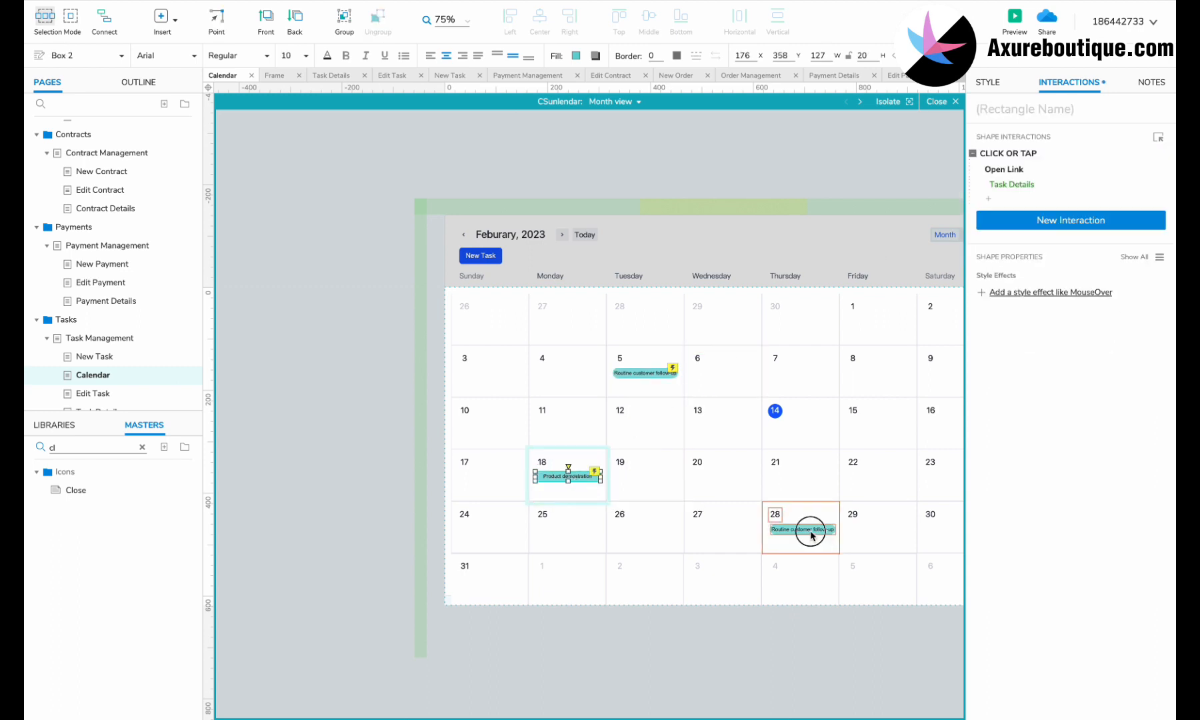
{"action": "left_click", "coordinate": [819, 534]}
{"action": "left_click", "coordinate": [625, 107]}
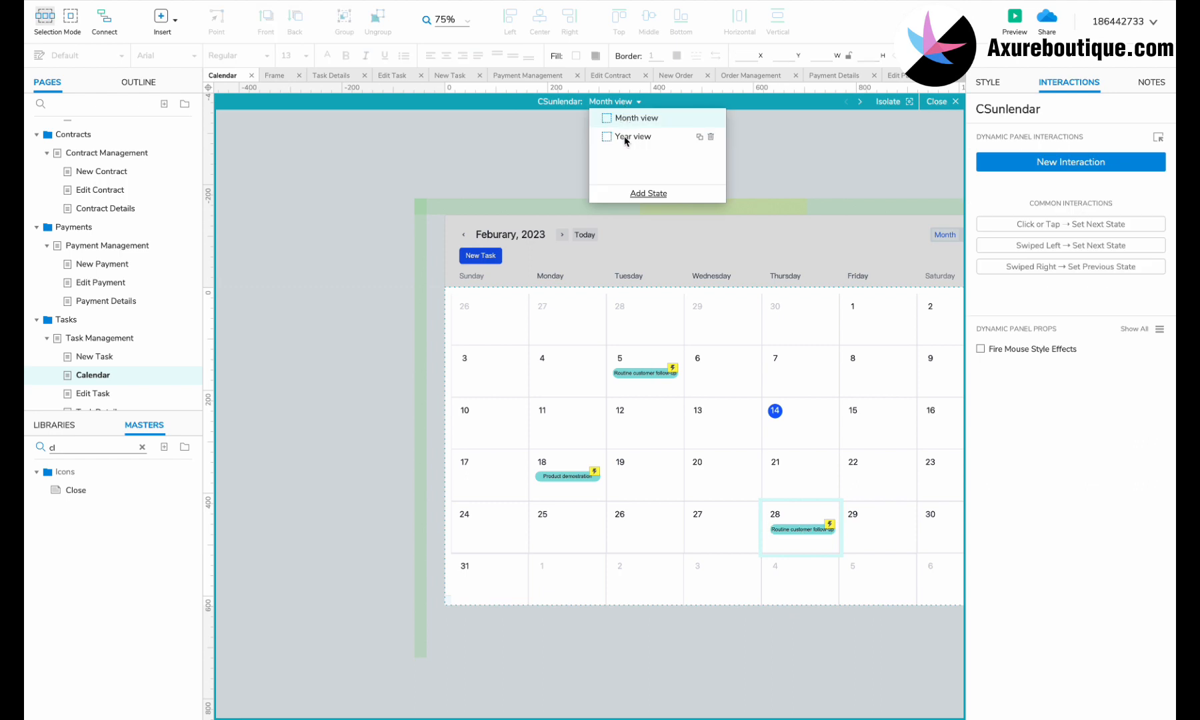
Step: In Year view, check the February 3 popup's Routine customer follow-up label link
{"action": "left_click", "coordinate": [626, 141]}
{"action": "left_click", "coordinate": [616, 377]}
{"action": "left_click", "coordinate": [644, 408]}
{"action": "double_click", "coordinate": [683, 432]}
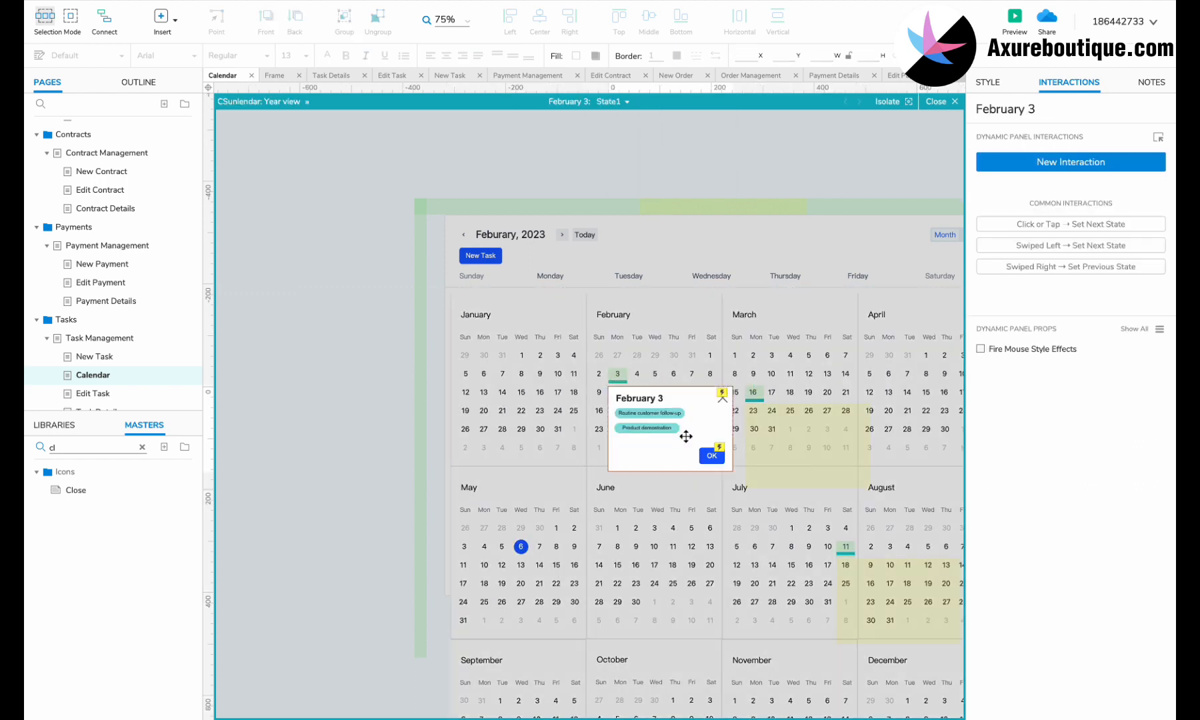
{"action": "left_click", "coordinate": [662, 415]}
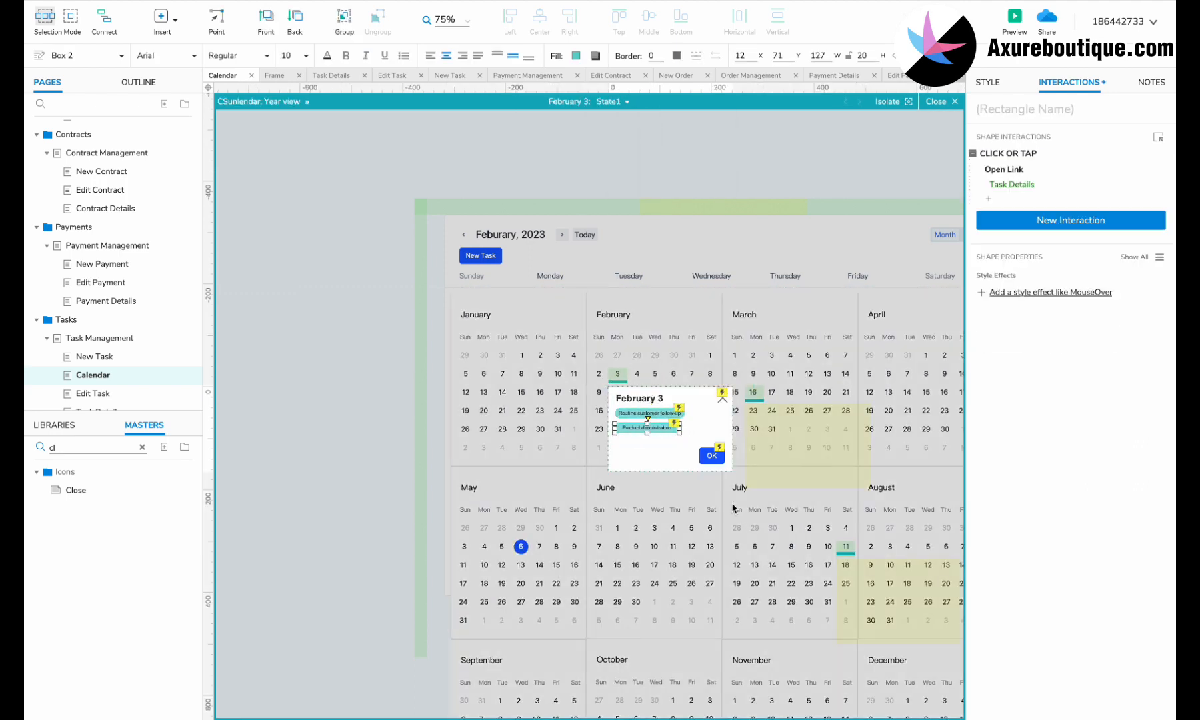
{"action": "left_click", "coordinate": [724, 437]}
Step: Check the task label links in the March and third popup copies
{"action": "double_click", "coordinate": [775, 432]}
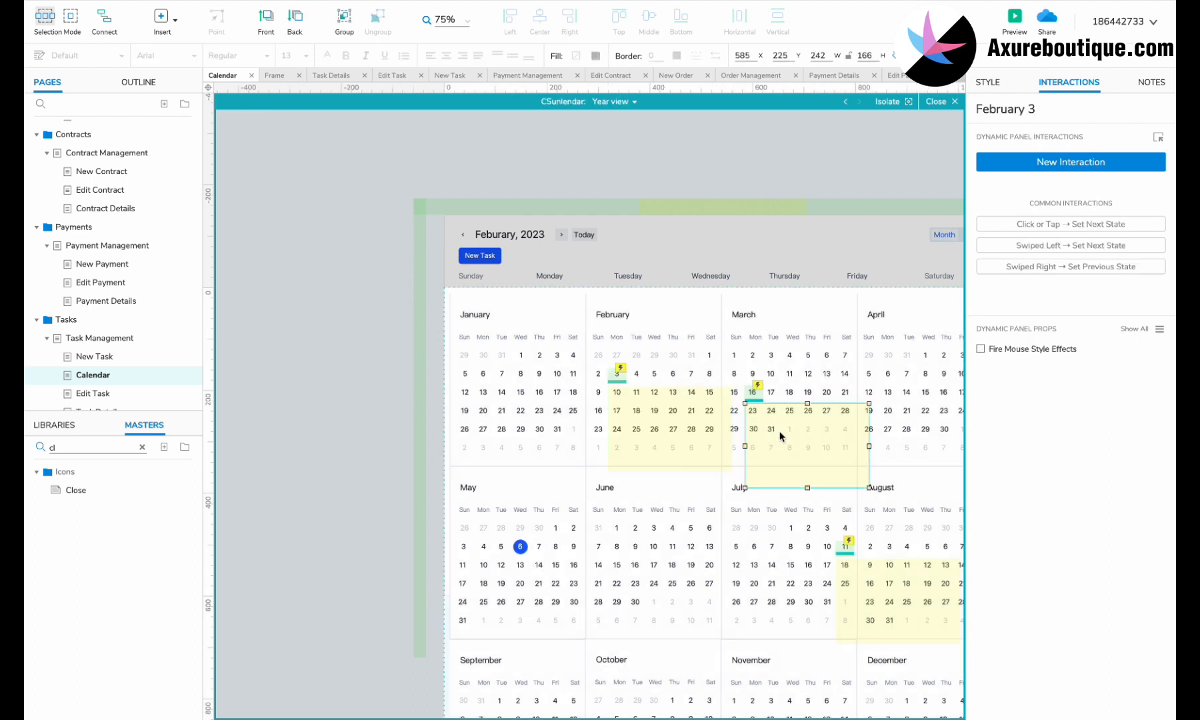
{"action": "double_click", "coordinate": [774, 432]}
{"action": "left_click", "coordinate": [777, 448]}
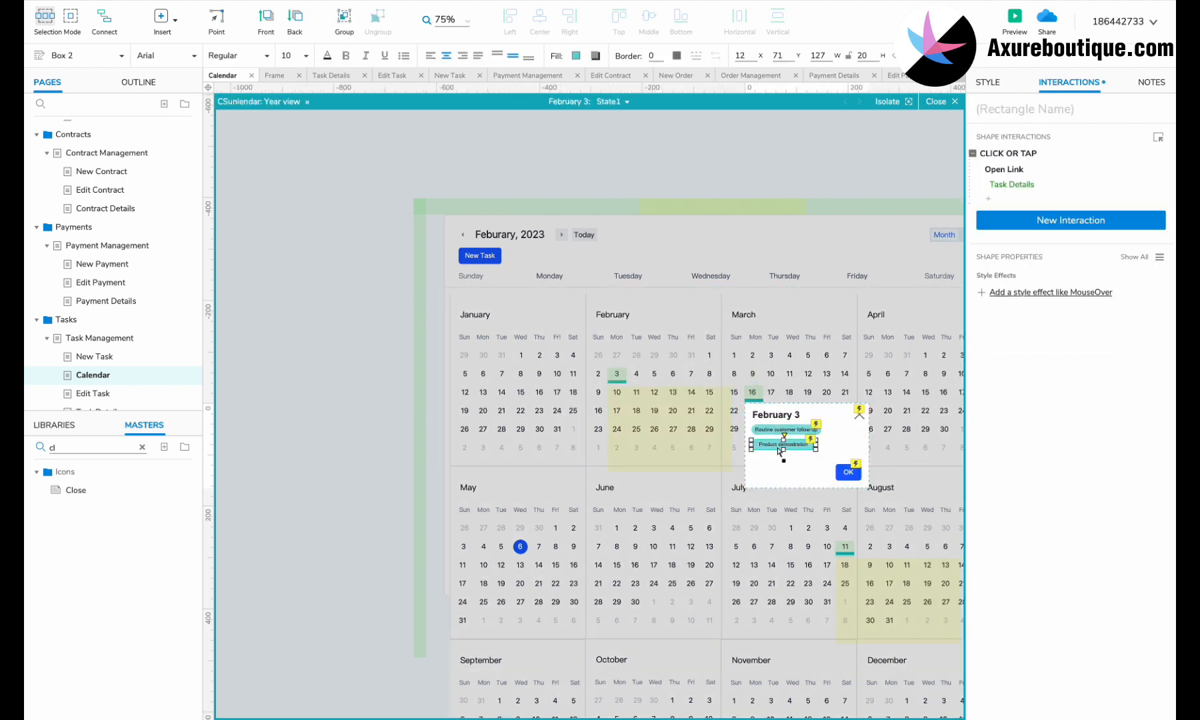
{"action": "scroll", "coordinate": [666, 453], "scroll_direction": "right", "scroll_amount": 5}
{"action": "scroll", "coordinate": [667, 453], "scroll_direction": "down", "scroll_amount": 2}
{"action": "double_click", "coordinate": [580, 452]}
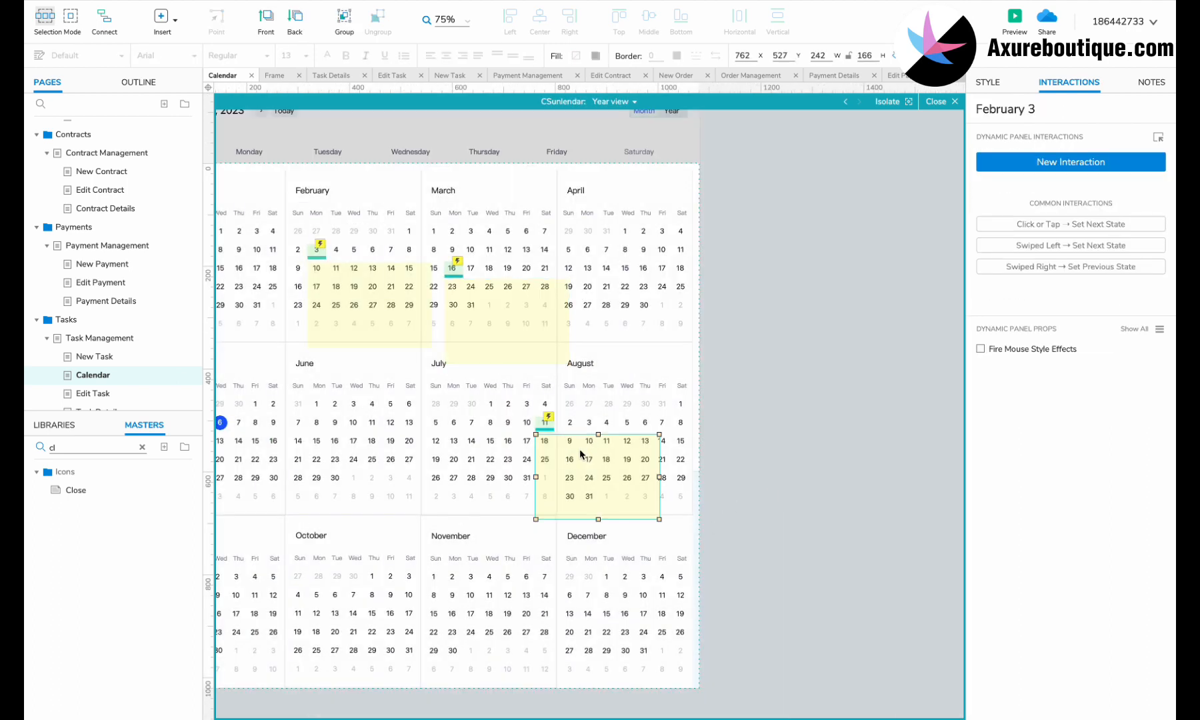
{"action": "double_click", "coordinate": [580, 453]}
{"action": "left_click", "coordinate": [573, 459]}
{"action": "left_click", "coordinate": [572, 478]}
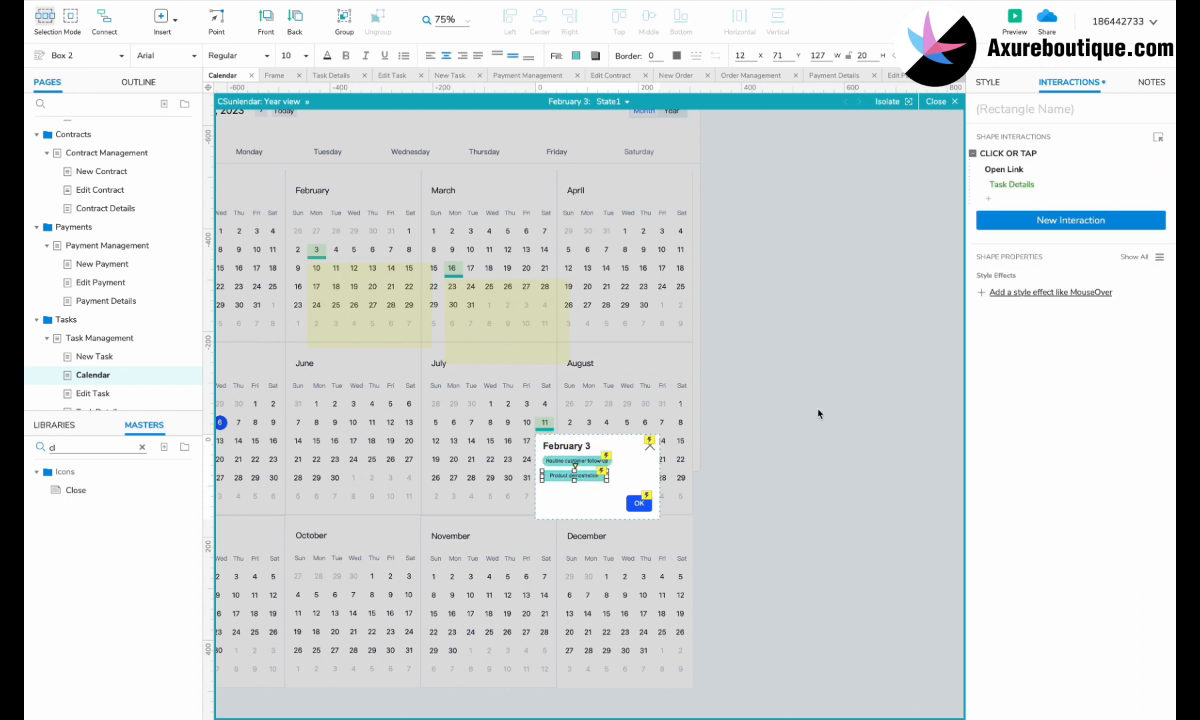
{"action": "left_click", "coordinate": [819, 416]}
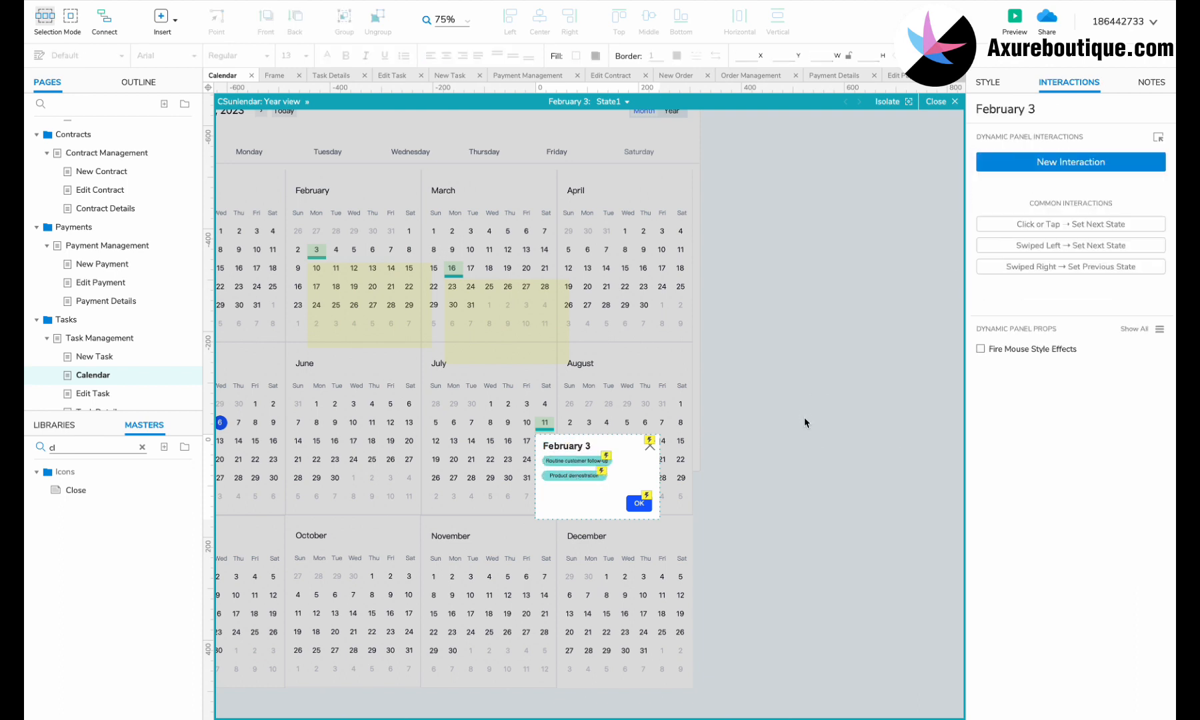
Step: Move the Calendar page below Task Details in the Pages panel
{"action": "scroll", "coordinate": [461, 283], "scroll_direction": "down", "scroll_amount": 1}
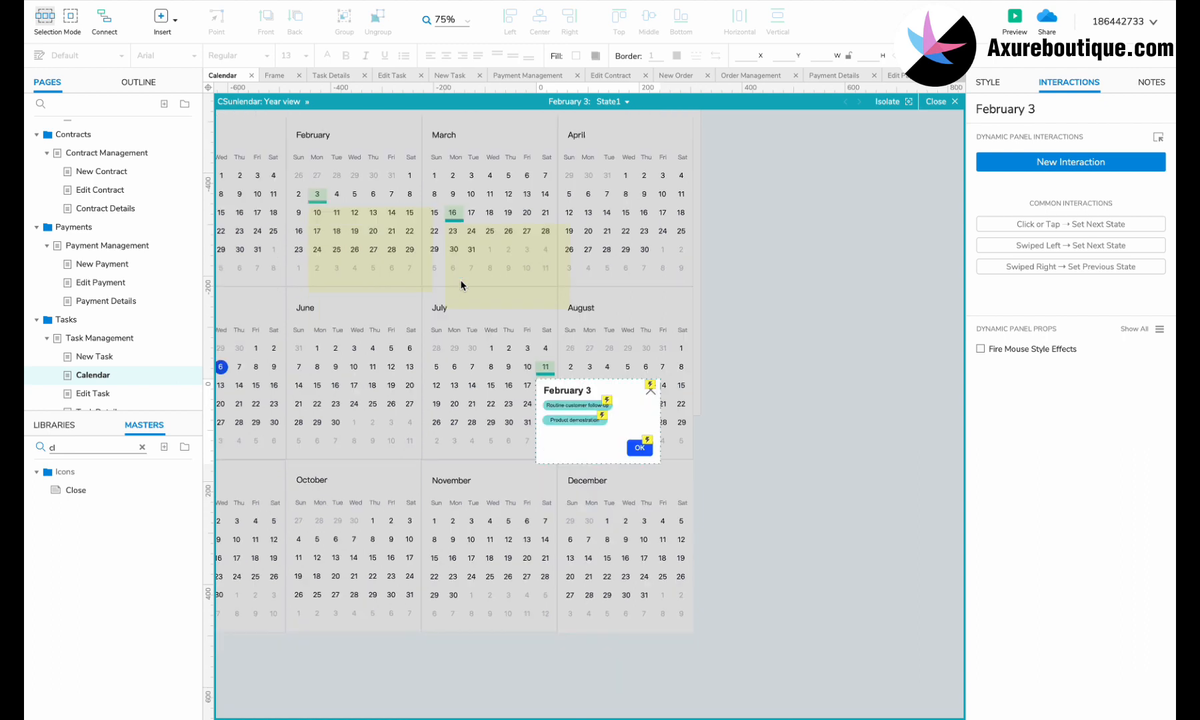
{"action": "scroll", "coordinate": [453, 307], "scroll_direction": "left", "scroll_amount": 5}
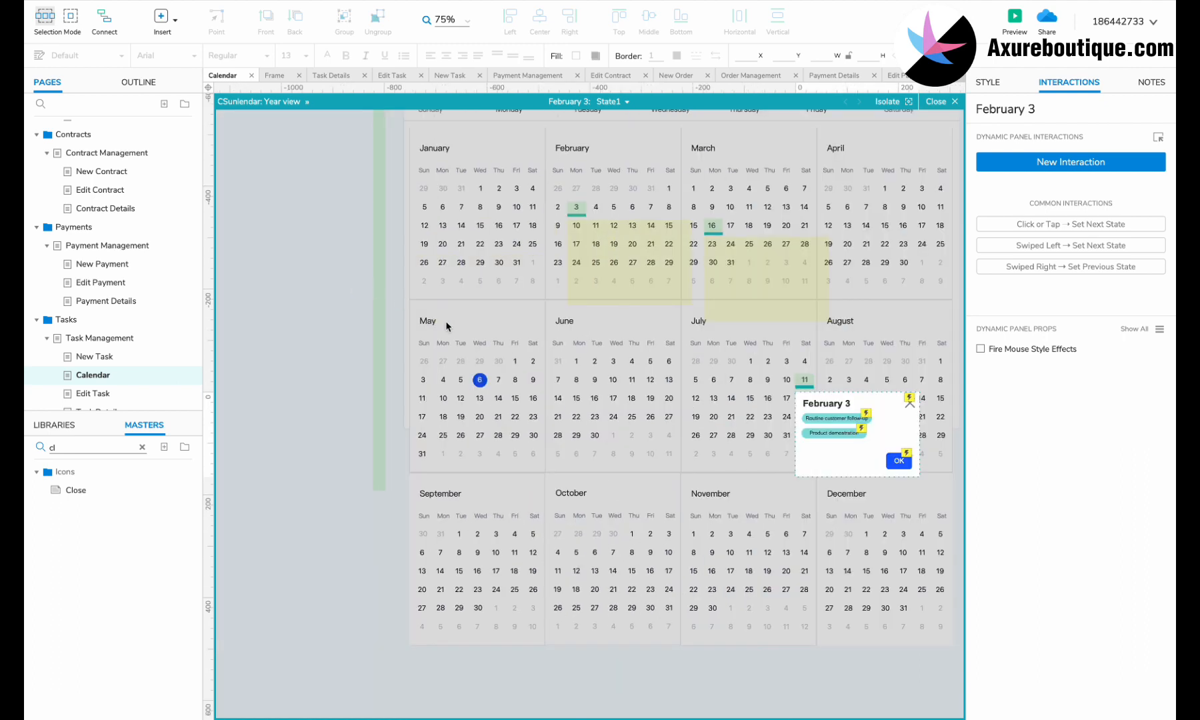
{"action": "left_click", "coordinate": [326, 340]}
{"action": "scroll", "coordinate": [99, 373], "scroll_direction": "down", "scroll_amount": 1}
{"action": "left_click_drag", "start_coordinate": [91, 360], "coordinate": [54, 399]}
Step: Exit isolated editing, open the Frame page and enter its left menu panel
{"action": "left_click", "coordinate": [305, 338]}
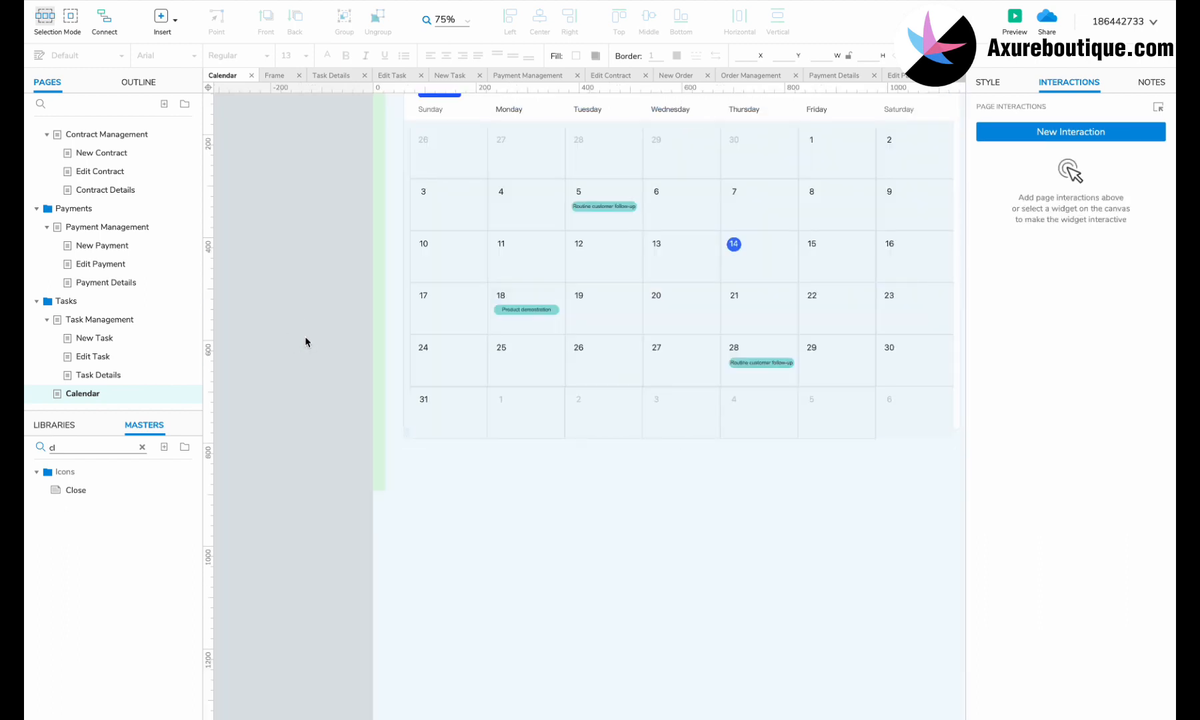
{"action": "scroll", "coordinate": [305, 335], "scroll_direction": "up", "scroll_amount": 3}
{"action": "scroll", "coordinate": [320, 330], "scroll_direction": "right", "scroll_amount": 1}
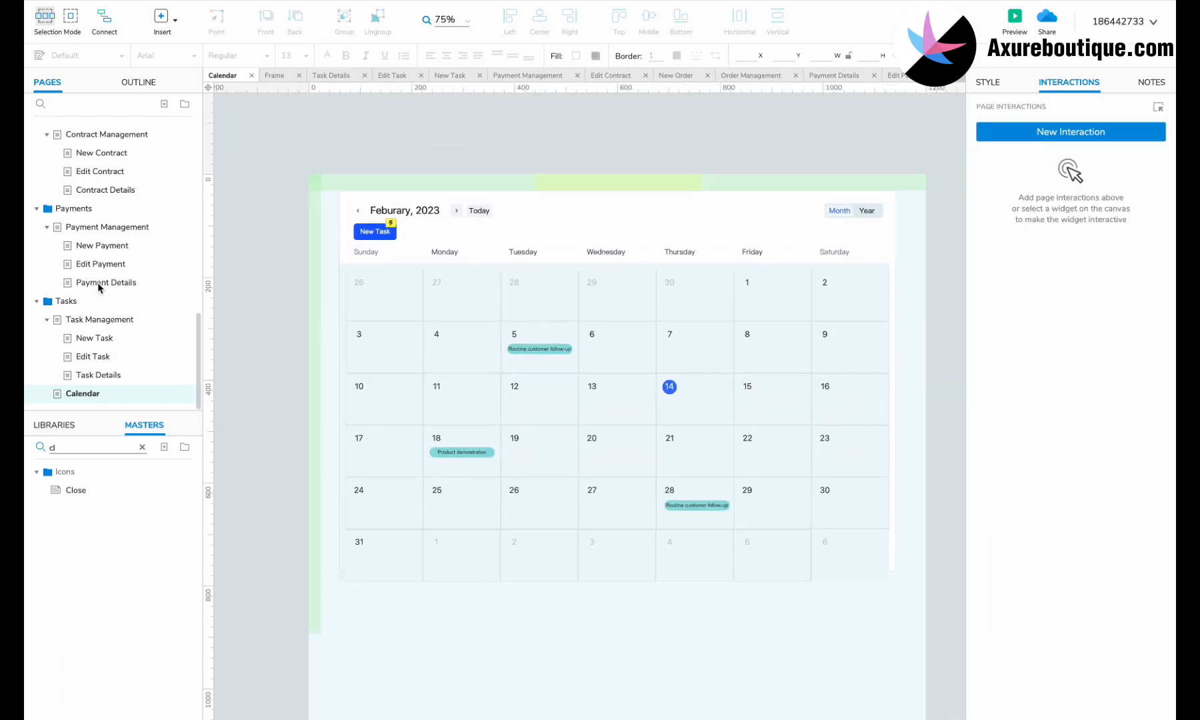
{"action": "scroll", "coordinate": [98, 282], "scroll_direction": "up", "scroll_amount": 10}
{"action": "left_click", "coordinate": [100, 130]}
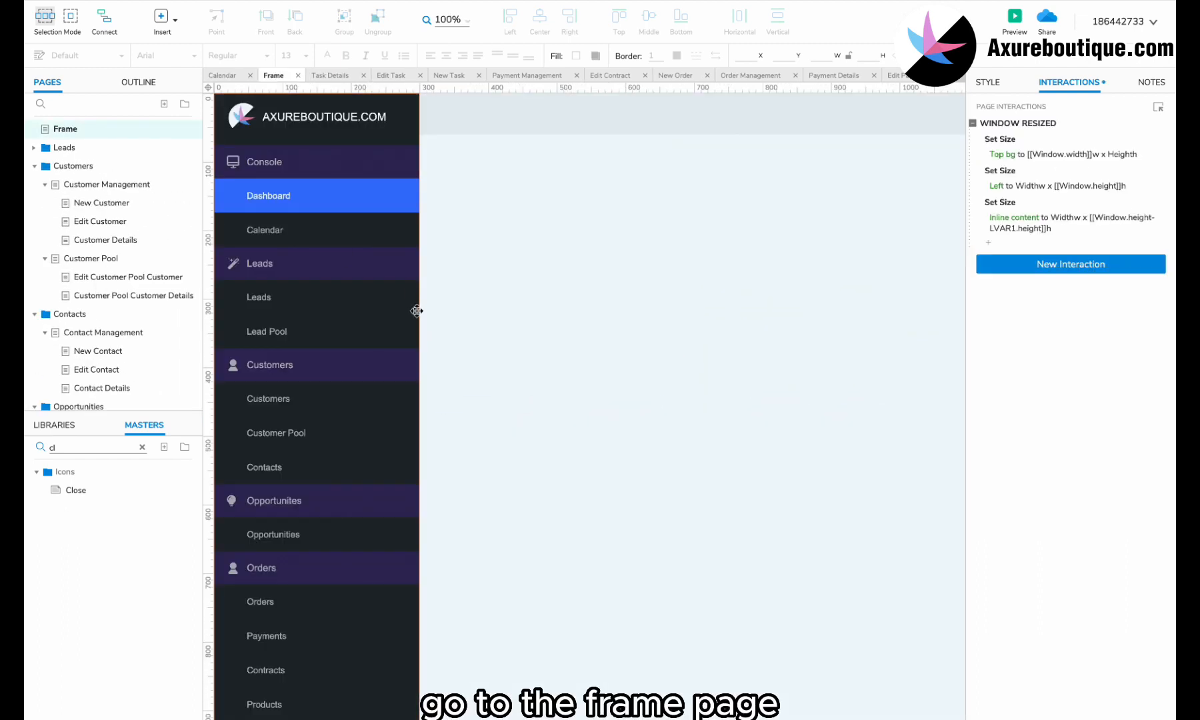
{"action": "scroll", "coordinate": [335, 353], "scroll_direction": "down", "scroll_amount": 3}
{"action": "double_click", "coordinate": [303, 542]}
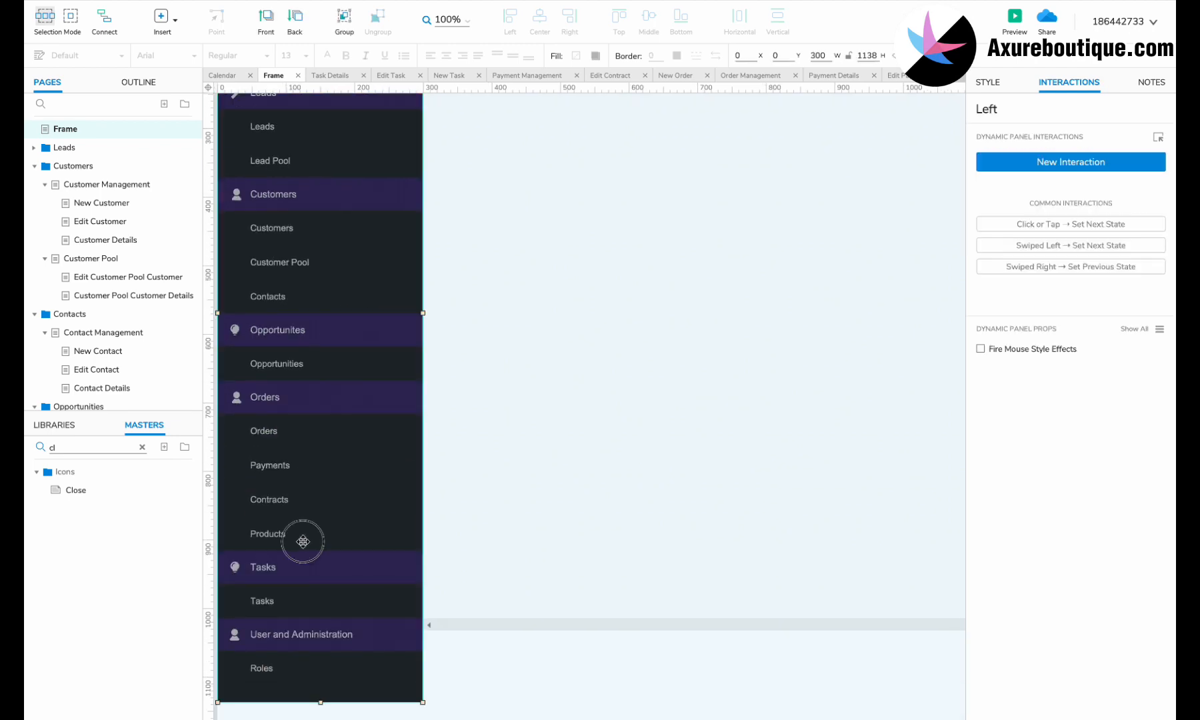
{"action": "double_click", "coordinate": [298, 535]}
{"action": "double_click", "coordinate": [304, 600]}
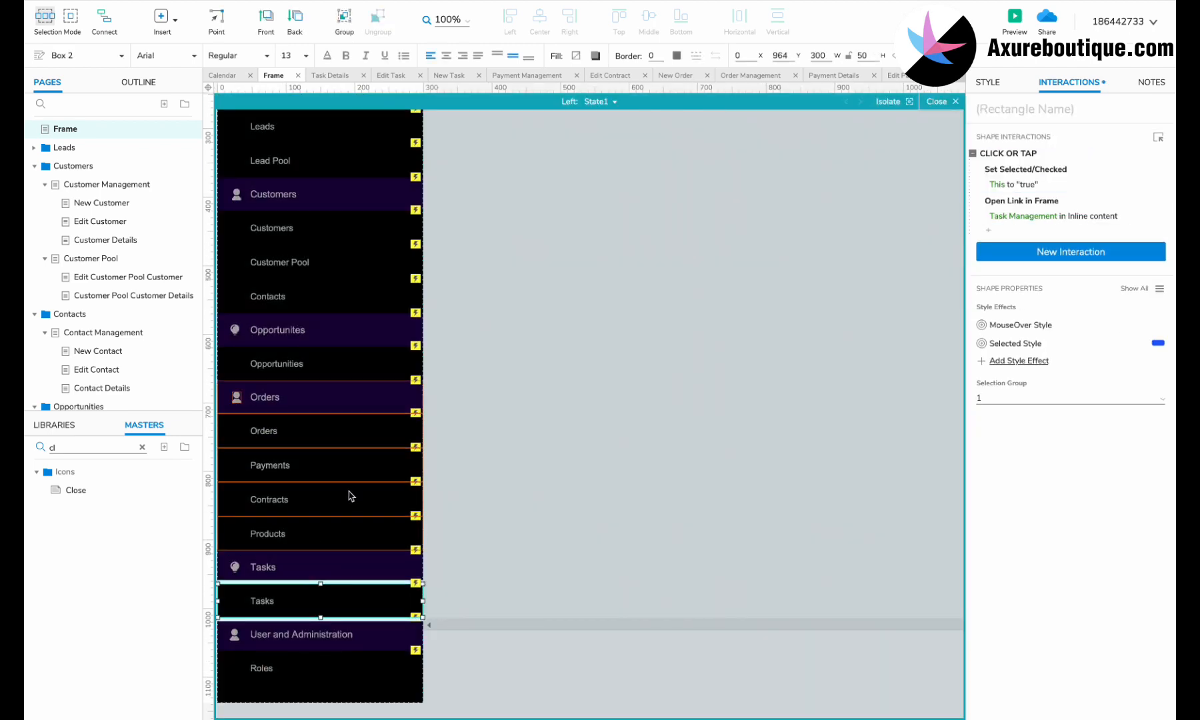
{"action": "scroll", "coordinate": [351, 496], "scroll_direction": "up", "scroll_amount": 3}
{"action": "scroll", "coordinate": [343, 461], "scroll_direction": "down", "scroll_amount": 1}
Step: Give the Calendar menu item an Open Link in Frame action linking to the Calendar page
{"action": "left_click", "coordinate": [332, 200]}
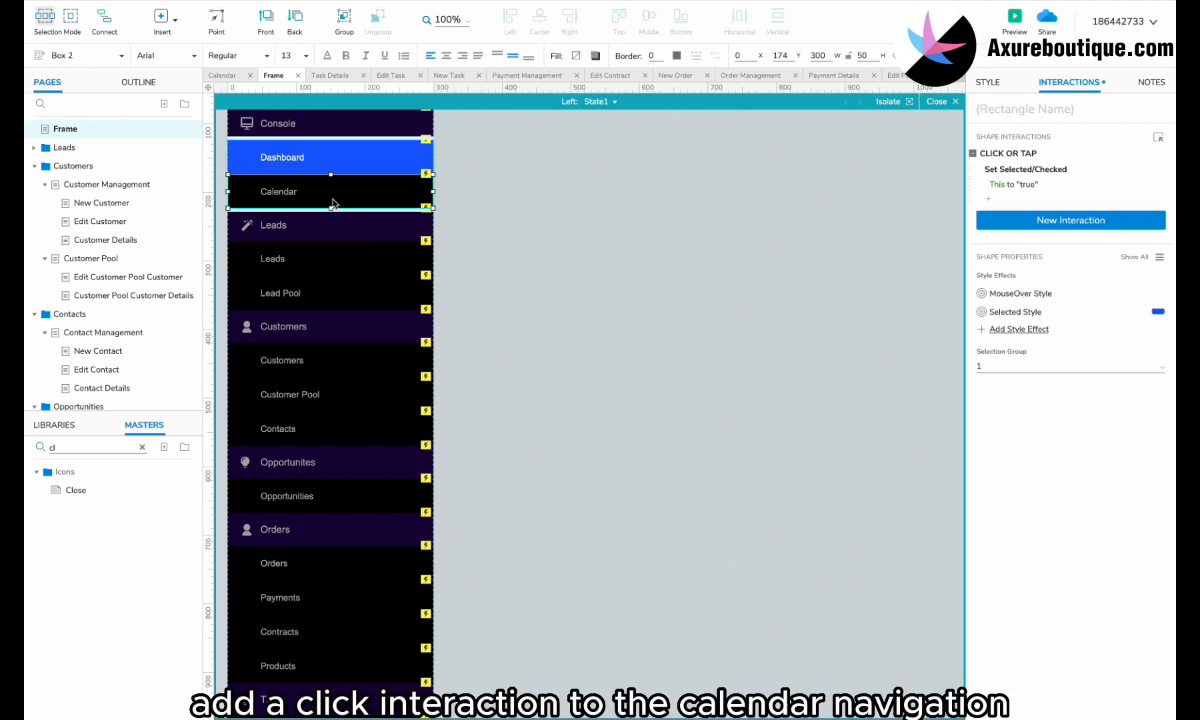
{"action": "scroll", "coordinate": [332, 200], "scroll_direction": "left", "scroll_amount": 1}
{"action": "scroll", "coordinate": [333, 200], "scroll_direction": "up", "scroll_amount": 1}
{"action": "key", "text": "super+v"}
{"action": "left_click", "coordinate": [1036, 218]}
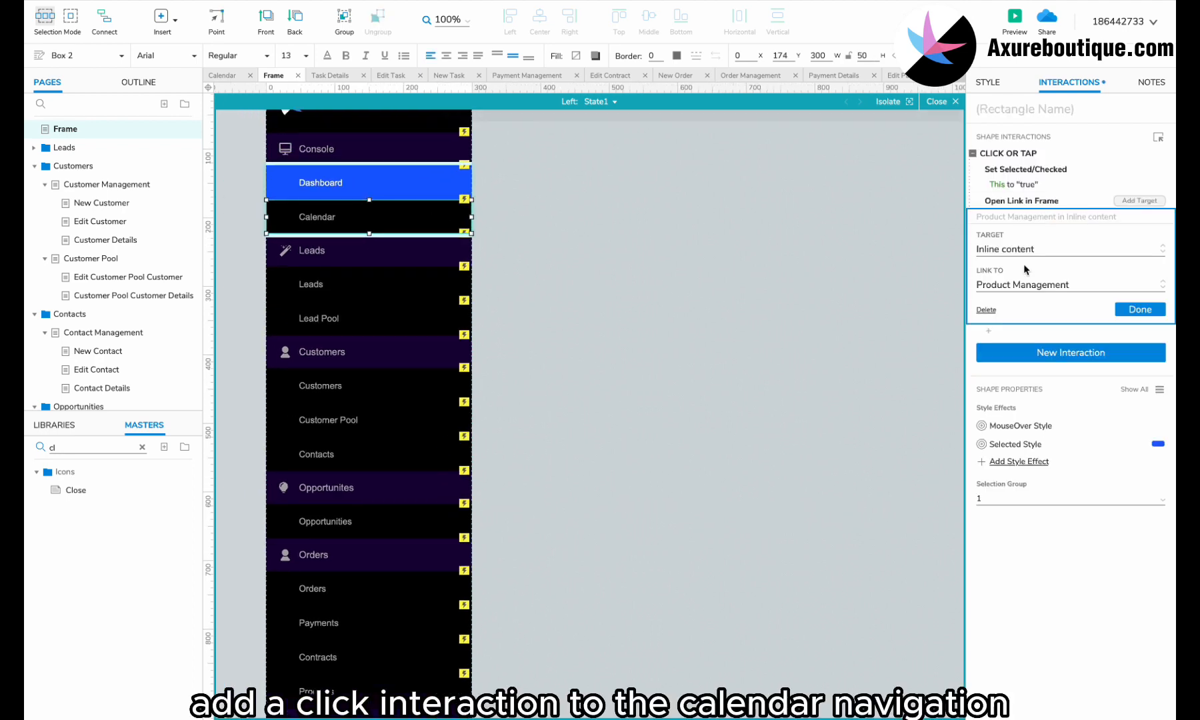
{"action": "left_click", "coordinate": [1022, 285]}
{"action": "type", "text": "can"}
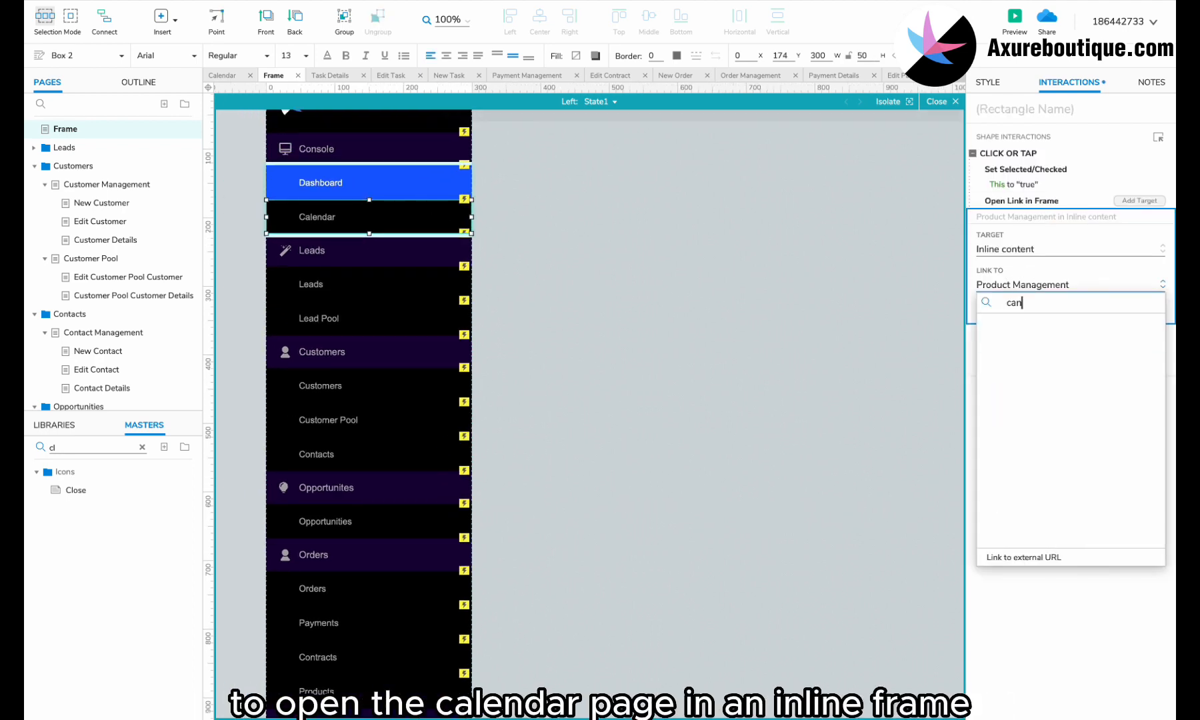
{"action": "key", "text": "BackSpace"}
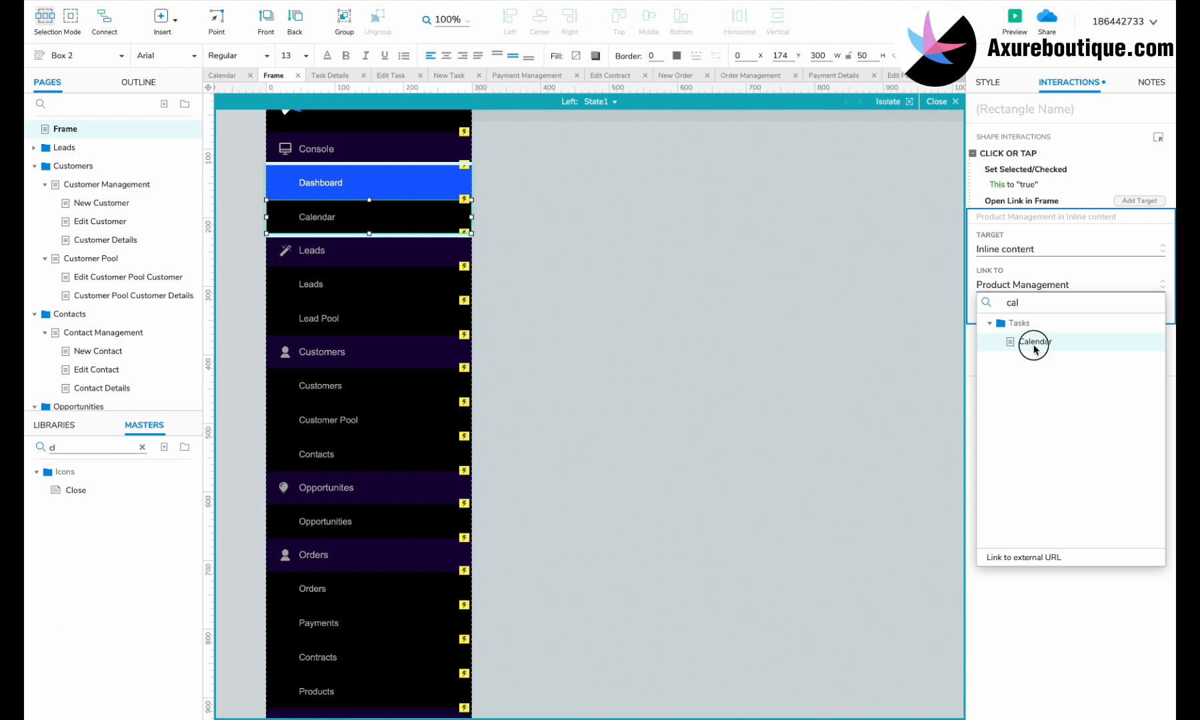
{"action": "left_click", "coordinate": [1035, 347]}
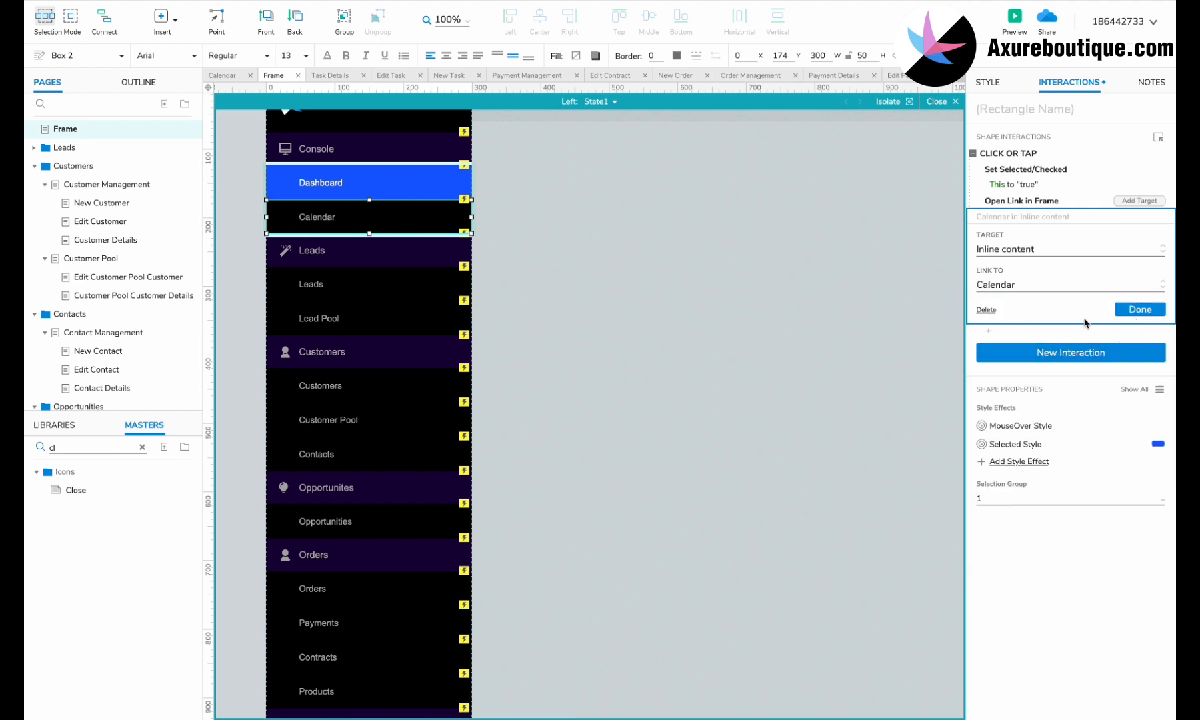
{"action": "left_click", "coordinate": [1133, 310]}
{"action": "left_click", "coordinate": [667, 271]}
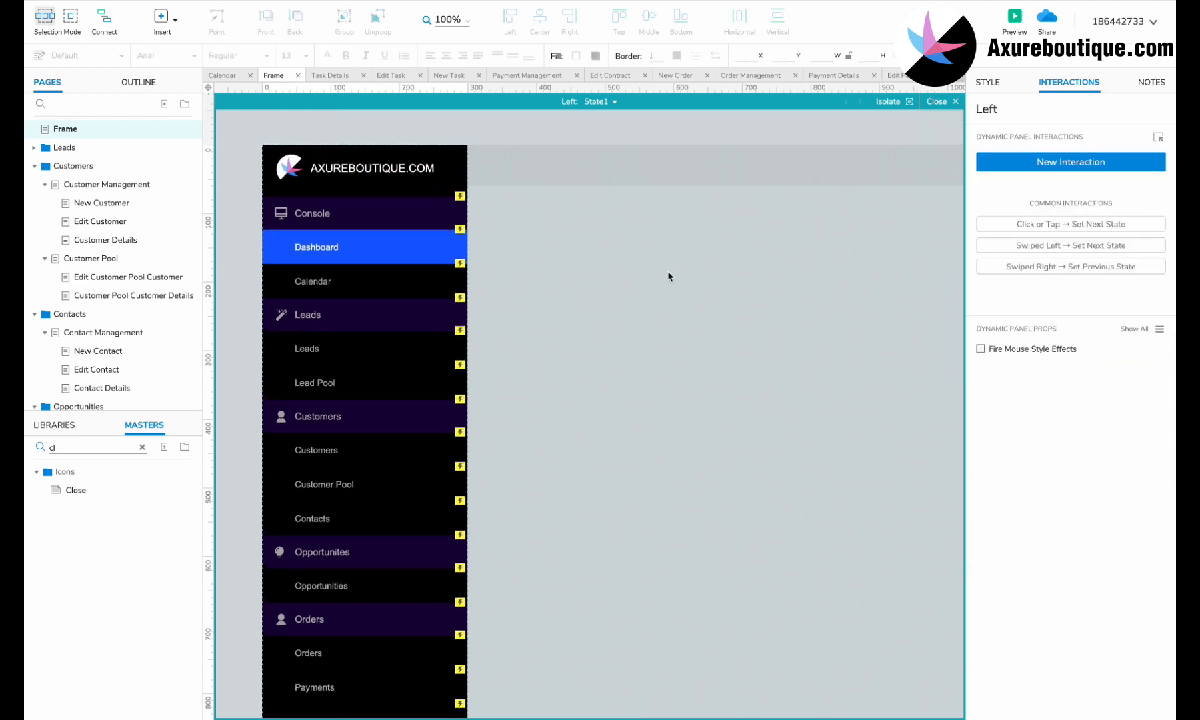
Step: Preview the prototype's Calendar page and test the February 5 and February 28 task details and the New Task form
{"action": "left_click", "coordinate": [1015, 20]}
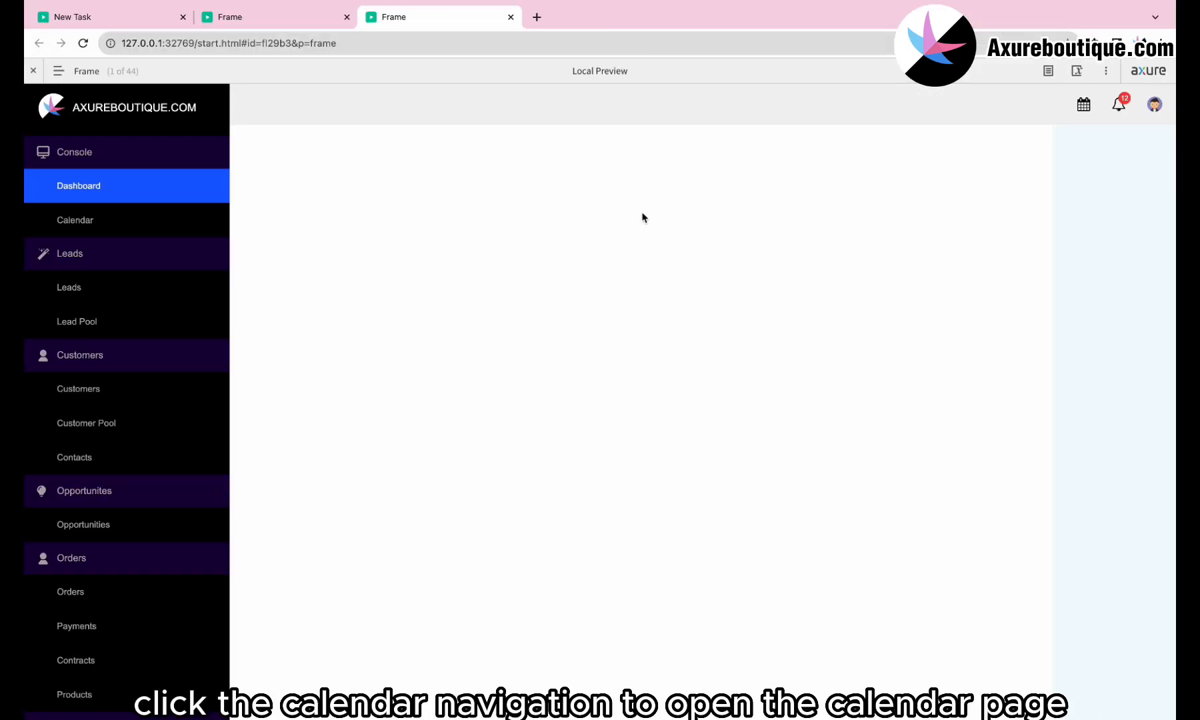
{"action": "left_click", "coordinate": [107, 225]}
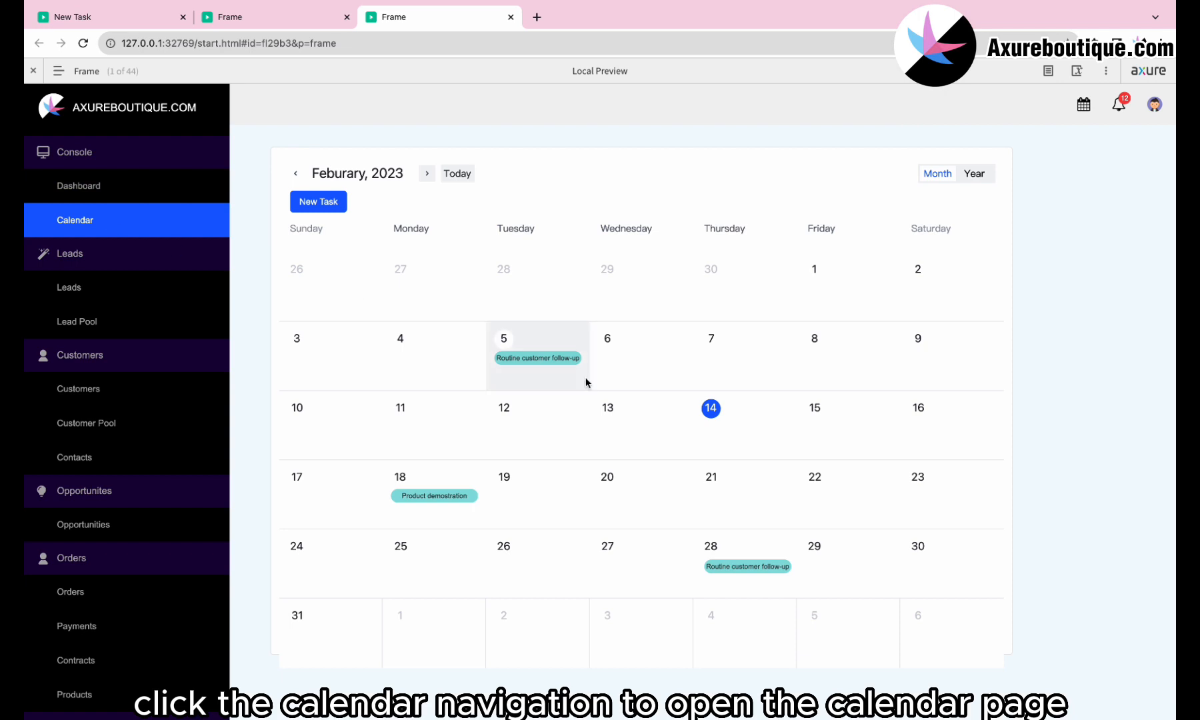
{"action": "left_click", "coordinate": [551, 360]}
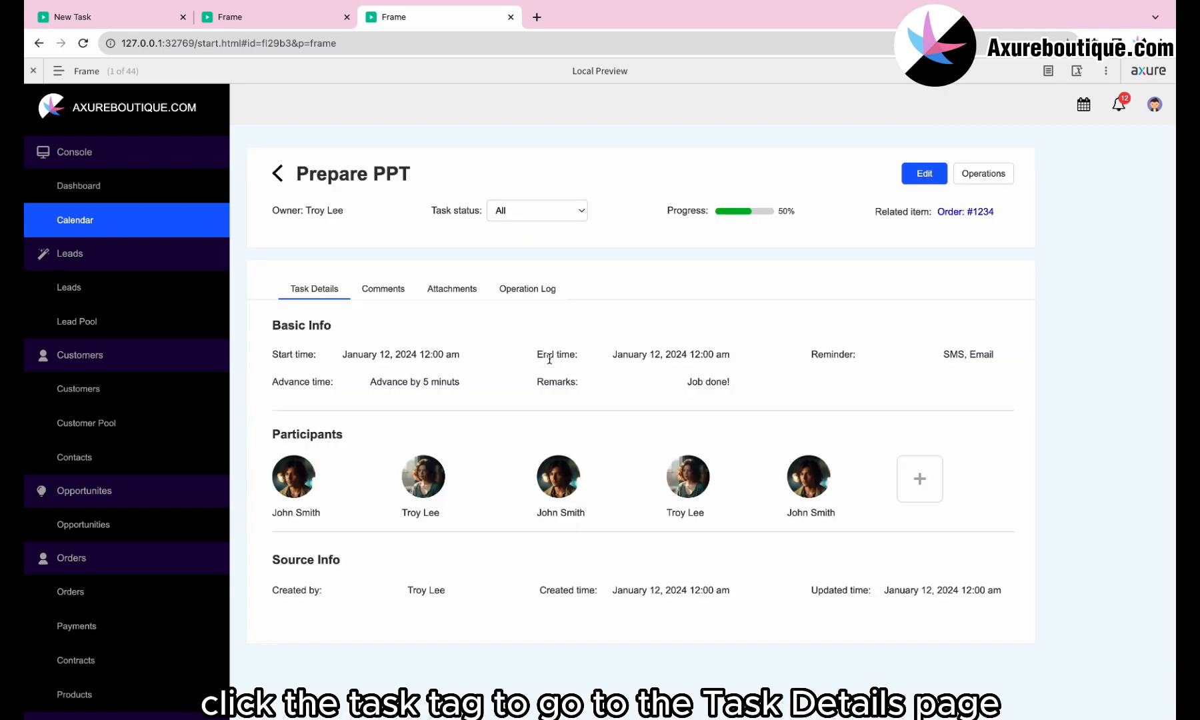
{"action": "left_click", "coordinate": [278, 174]}
{"action": "left_click", "coordinate": [324, 205]}
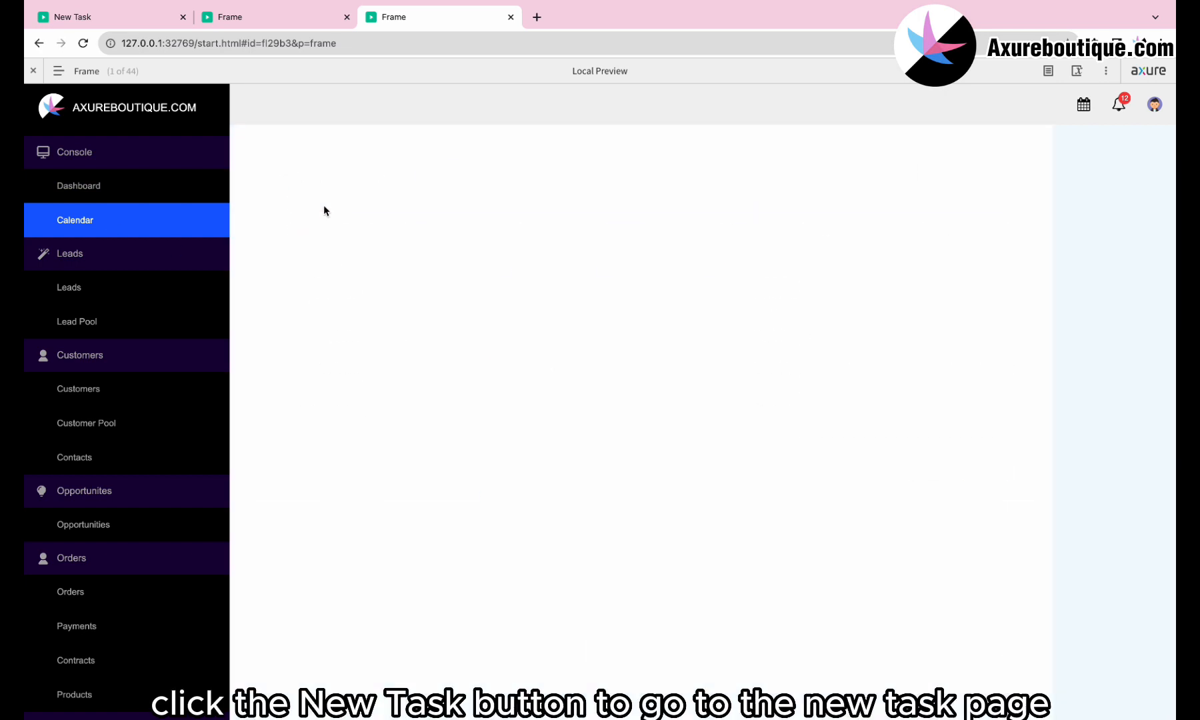
{"action": "left_click", "coordinate": [281, 177]}
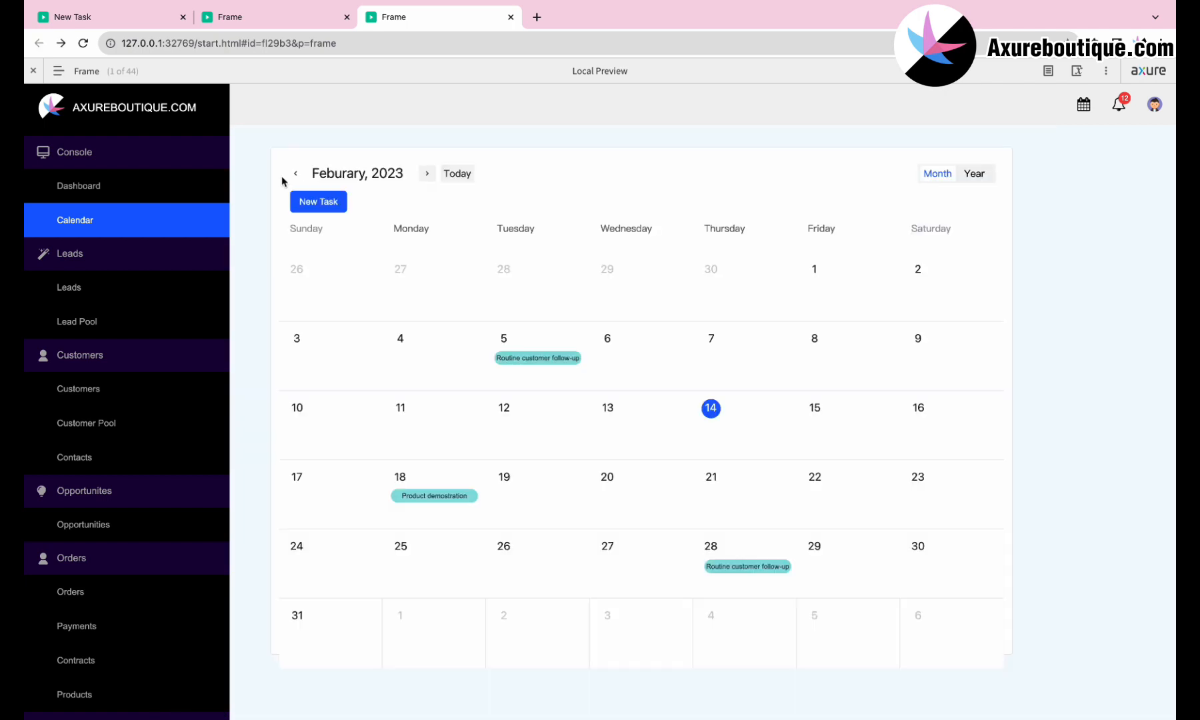
{"action": "left_click", "coordinate": [761, 568]}
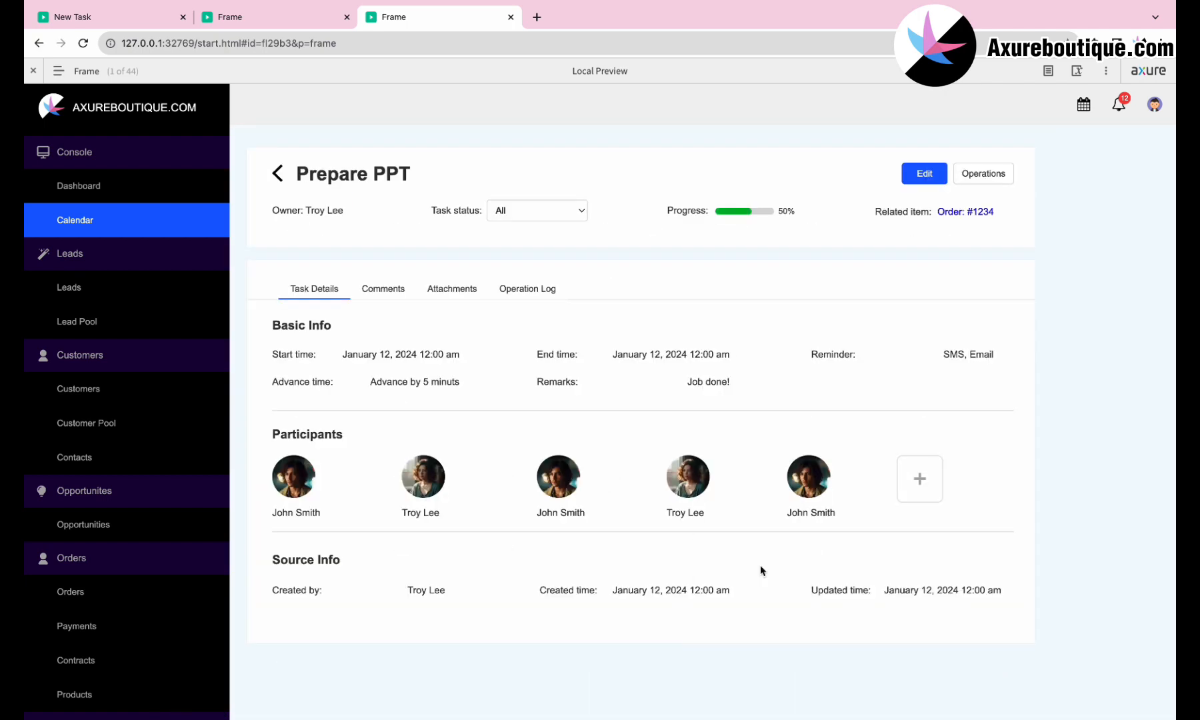
{"action": "left_click", "coordinate": [278, 177]}
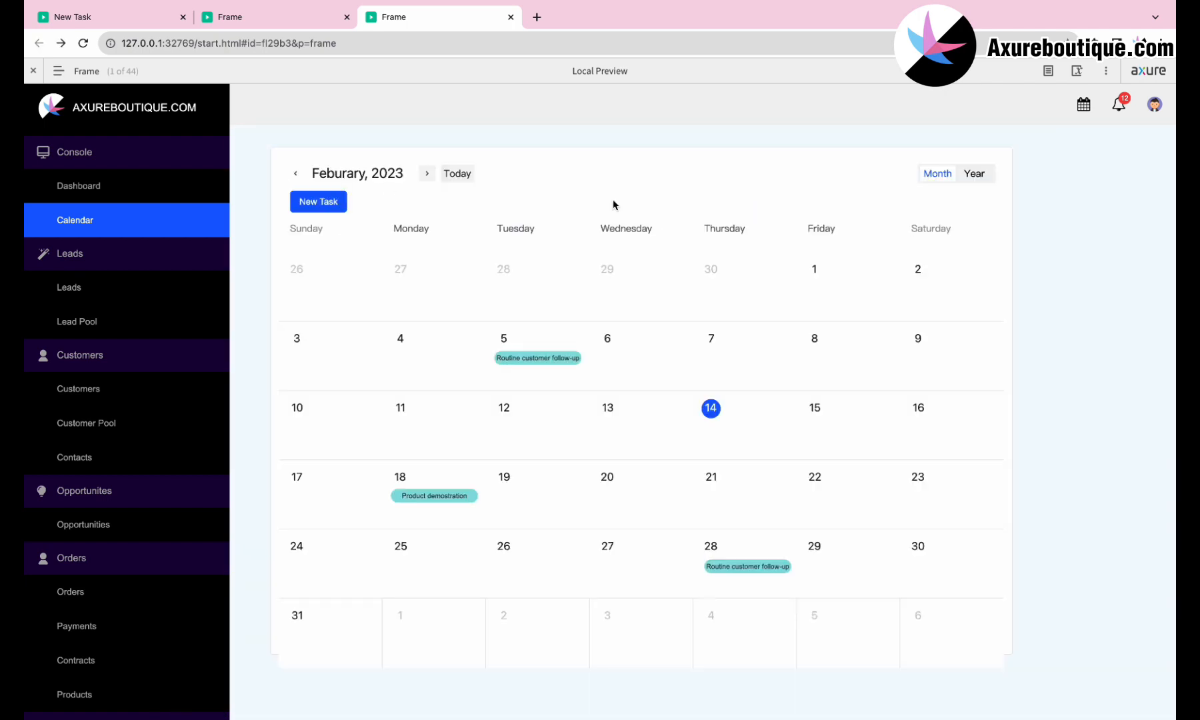
Step: In the Year view, open and close the task popups for February 3, March 16 and July 11
{"action": "left_click", "coordinate": [988, 178]}
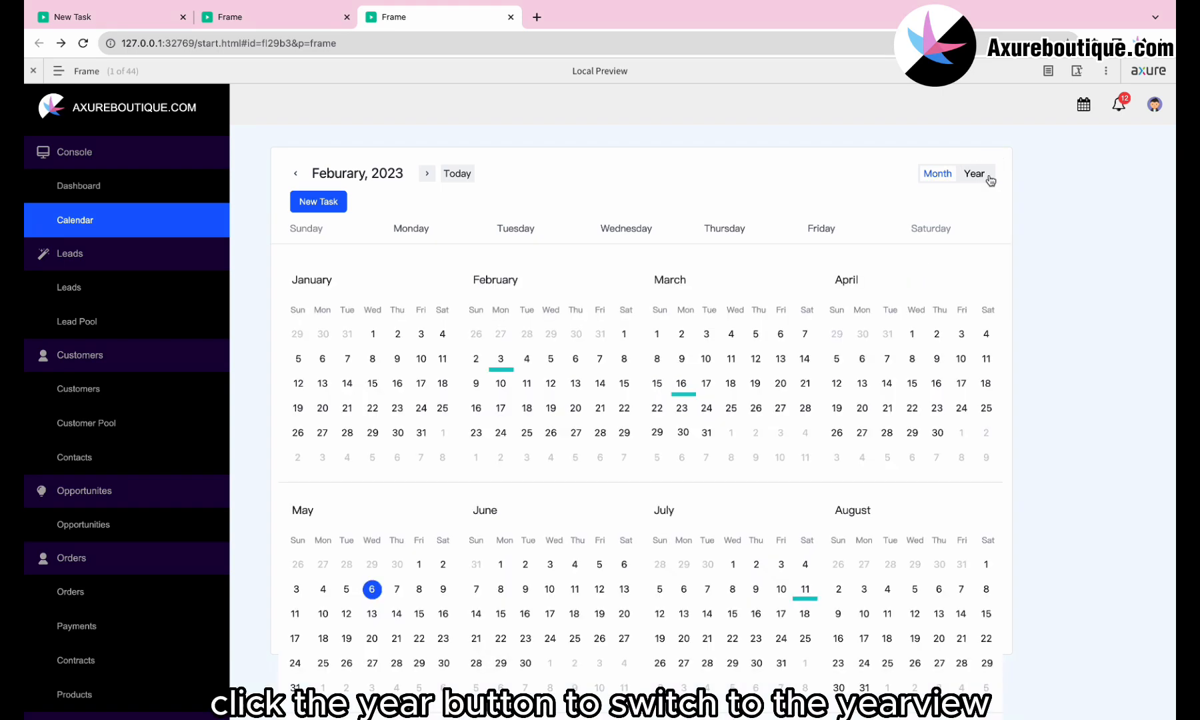
{"action": "left_click", "coordinate": [500, 360]}
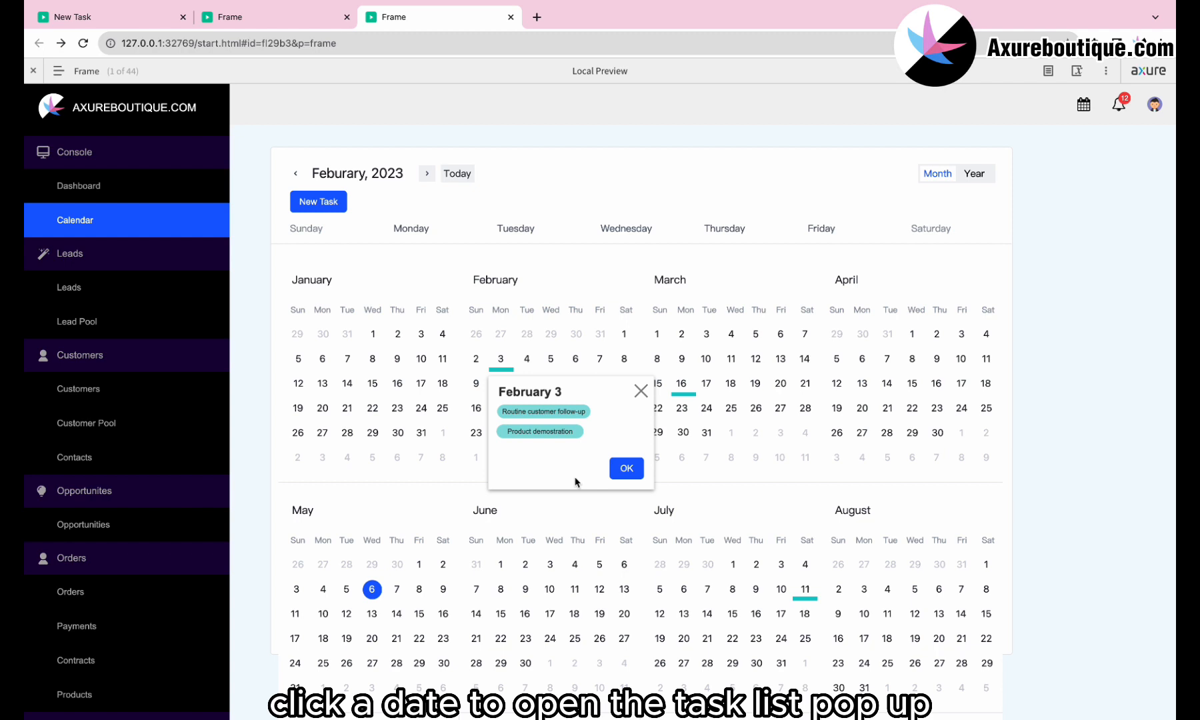
{"action": "left_click", "coordinate": [626, 468]}
{"action": "left_click", "coordinate": [689, 383]}
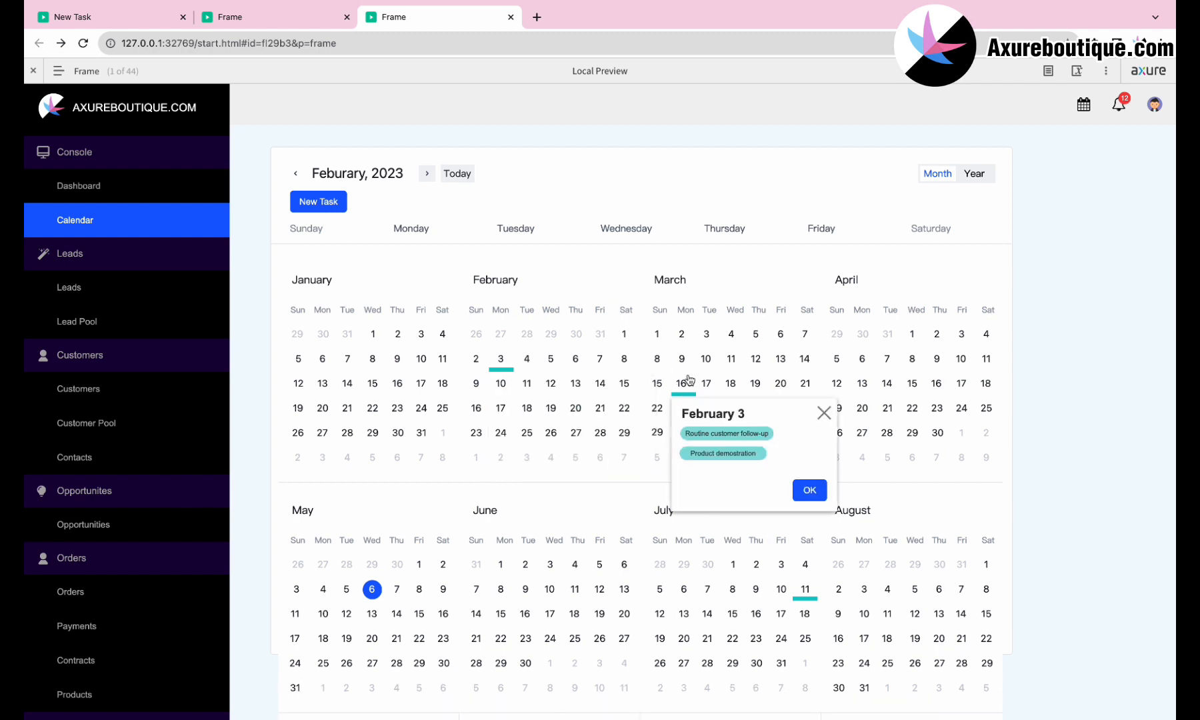
{"action": "left_click", "coordinate": [809, 498]}
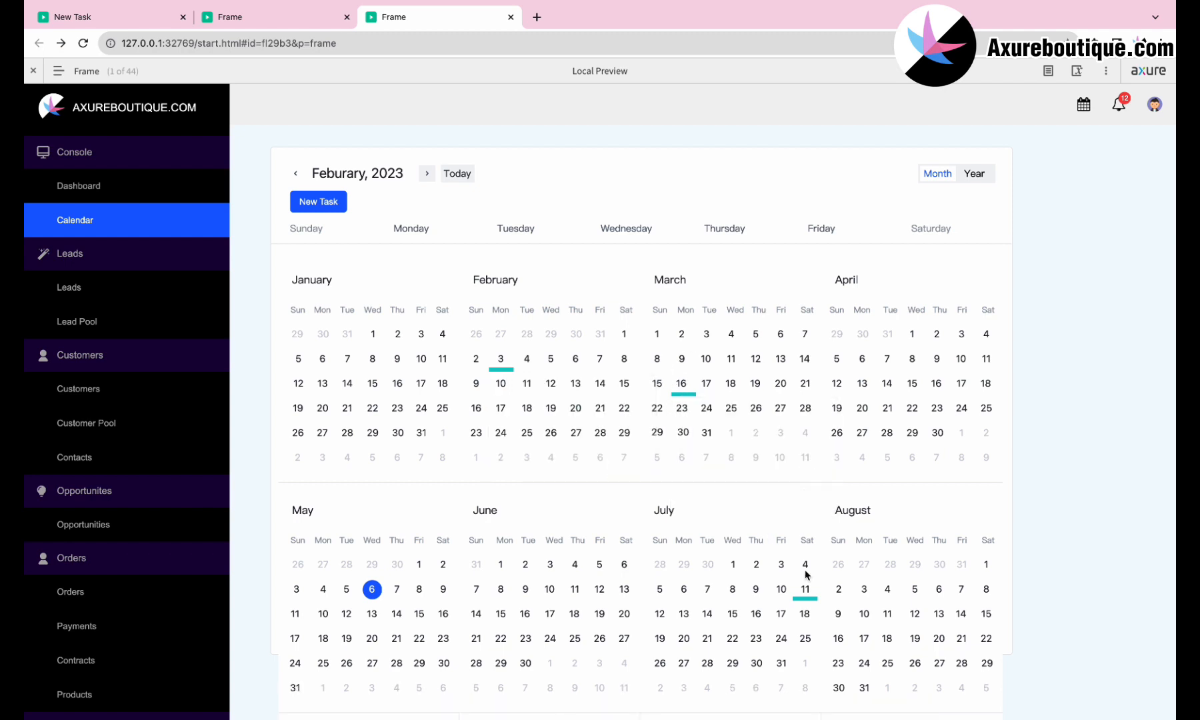
{"action": "left_click", "coordinate": [808, 600]}
{"action": "scroll", "coordinate": [809, 615], "scroll_direction": "down", "scroll_amount": 3}
{"action": "left_click", "coordinate": [932, 476]}
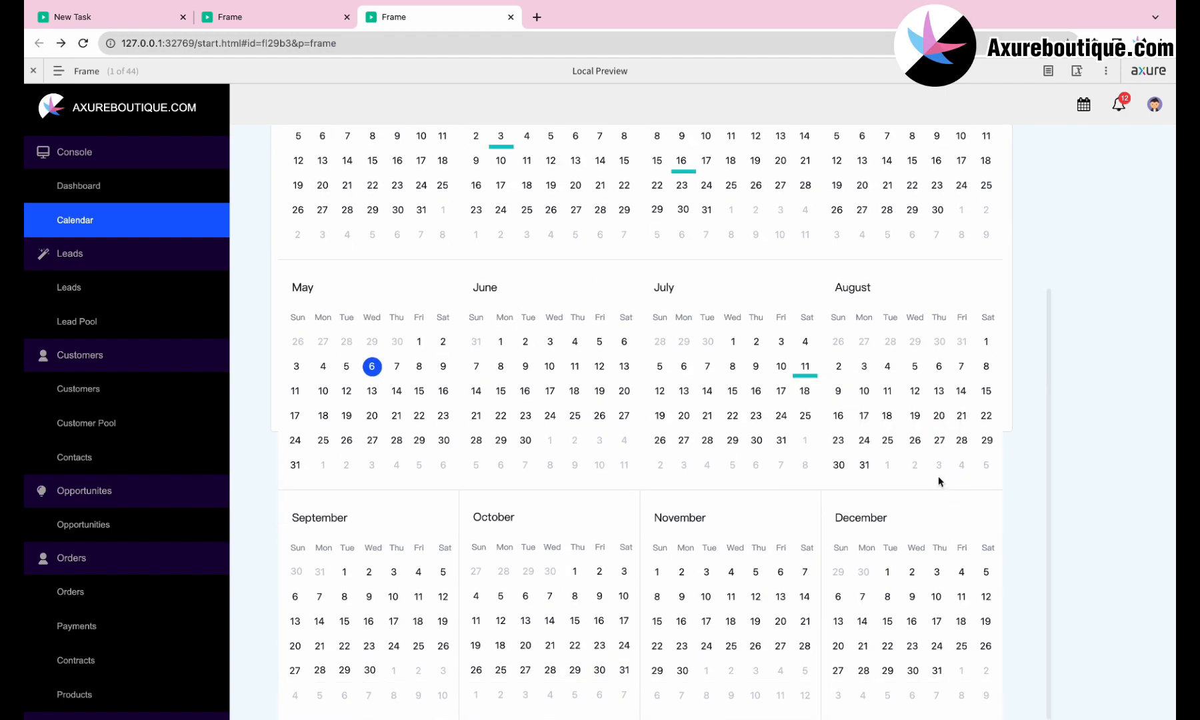